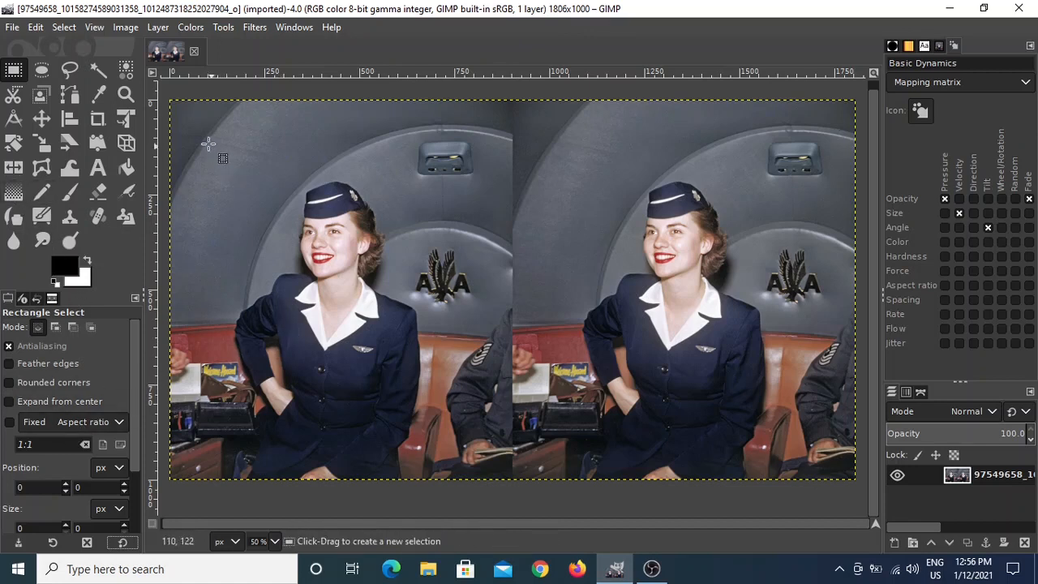
Draw a rectangular selection over the left-hand picture of the stereo pair and set its size to 903 × 1000 px.
drag(193, 124, 493, 466)
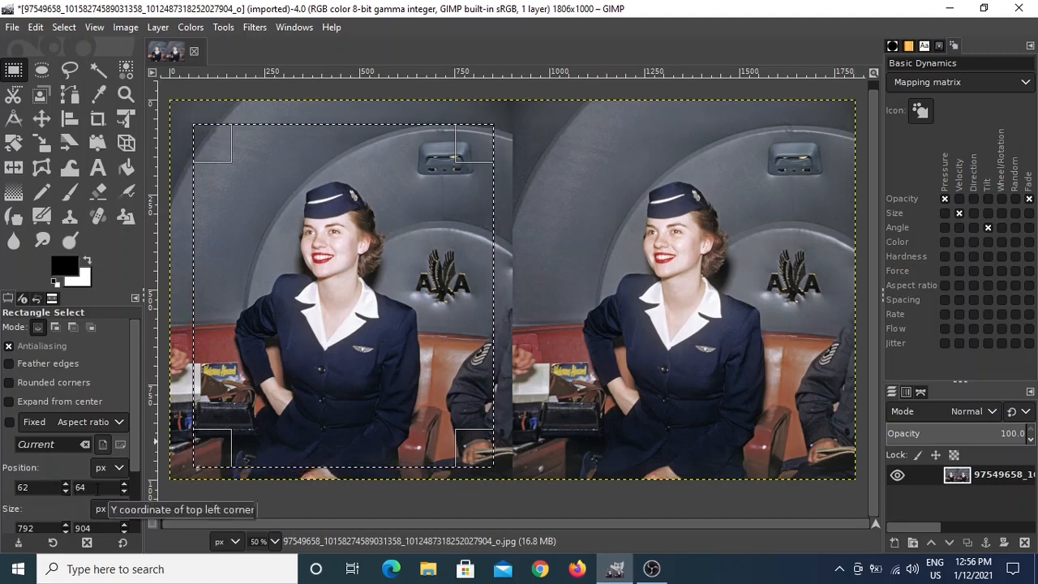
double_click(39, 527)
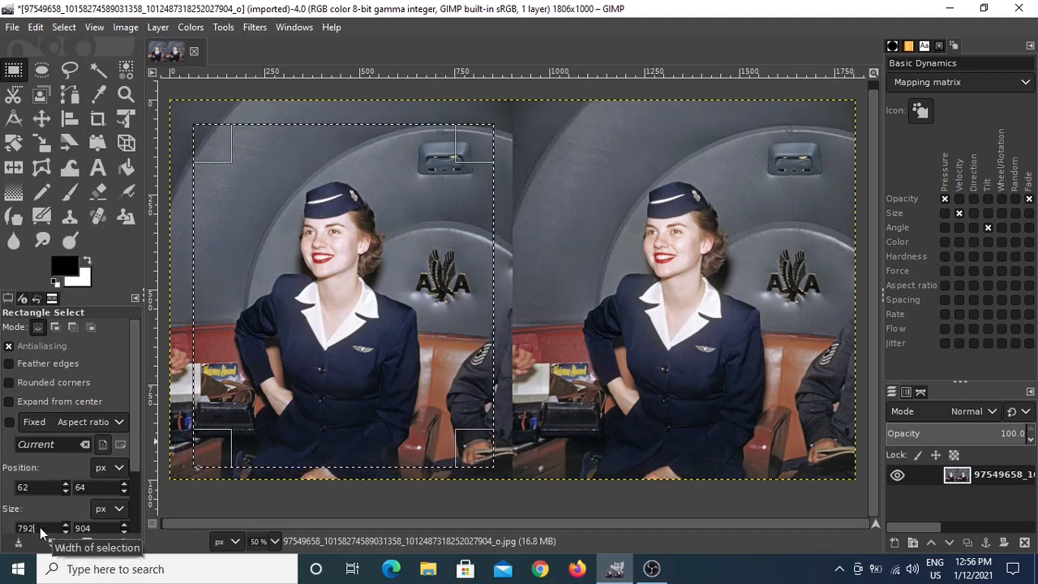
key(BackSpace)
text(90)
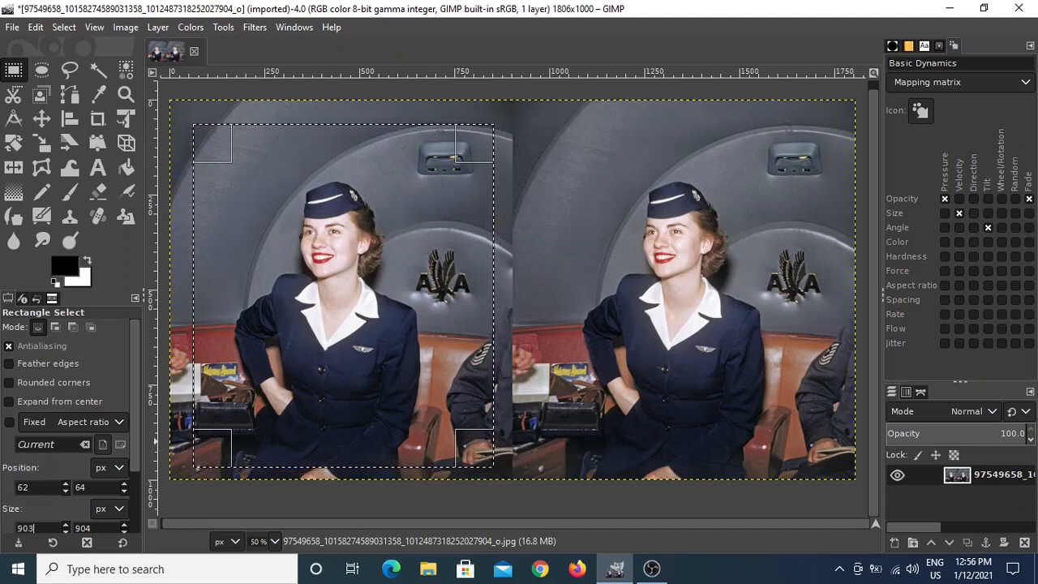
text(3)
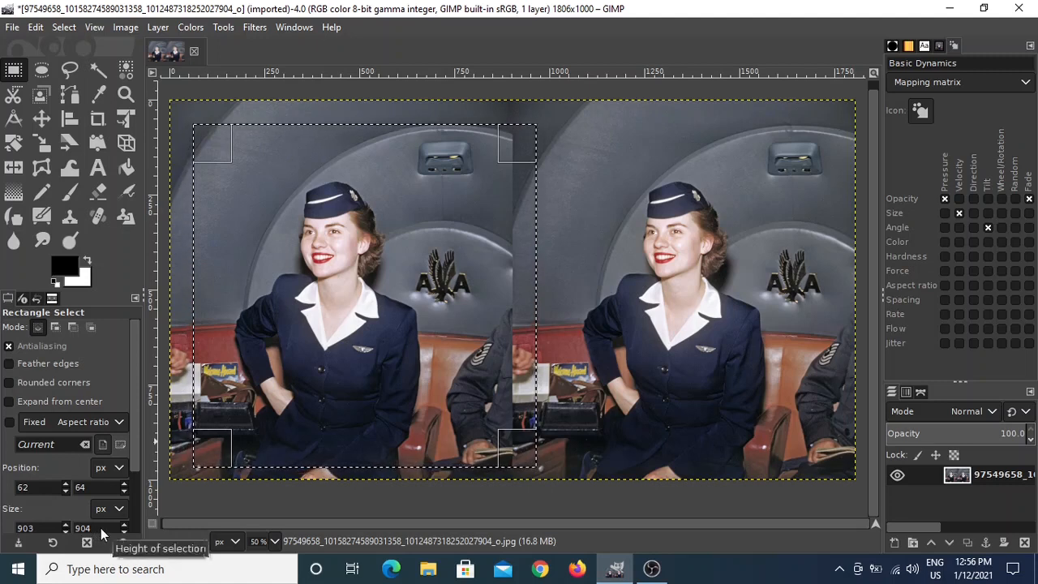
key(BackSpace)
key(BackSpace)
key(BackSpace)
text(1000)
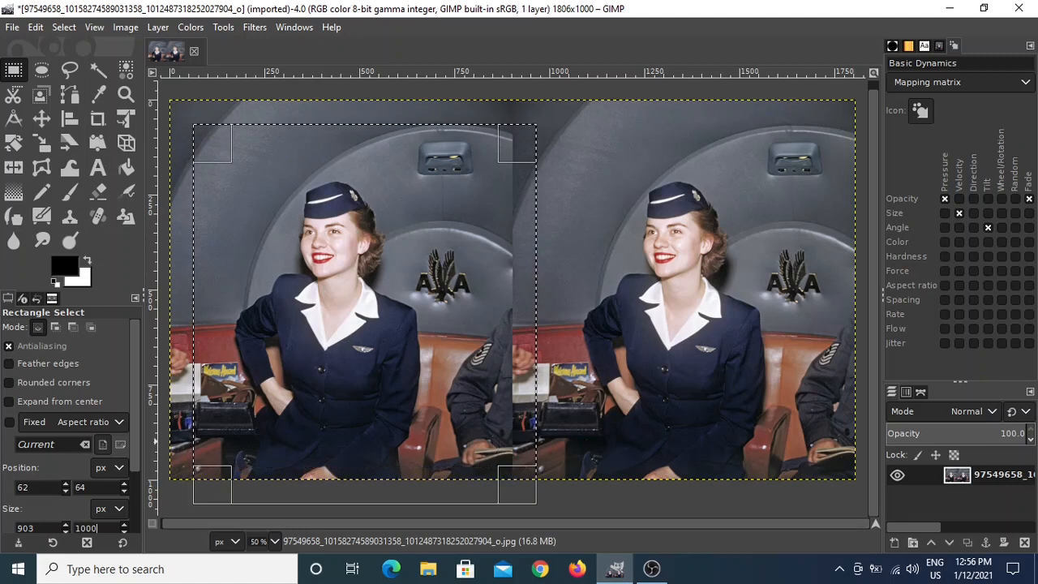
Set the selection's position to X 0 and Y 0 px so it starts at the image's top-left corner.
double_click(27, 486)
text(0)
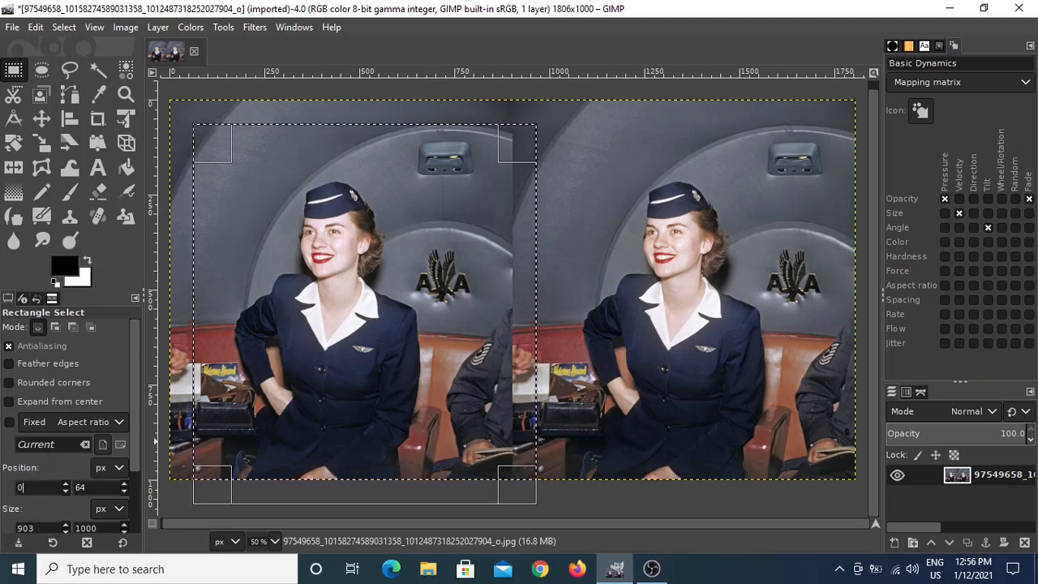
key(Return)
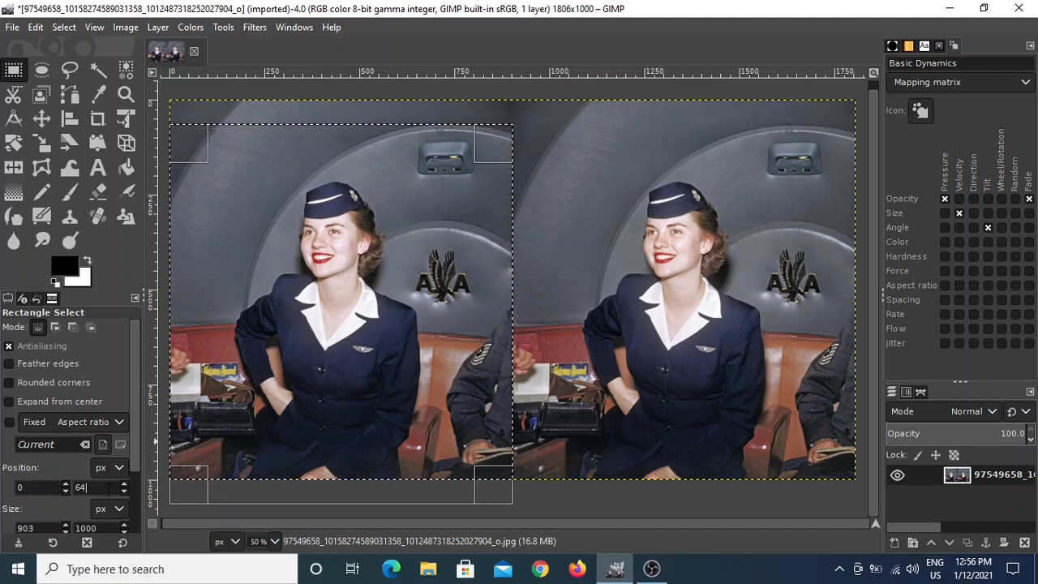
click(109, 488)
key(BackSpace)
key(BackSpace)
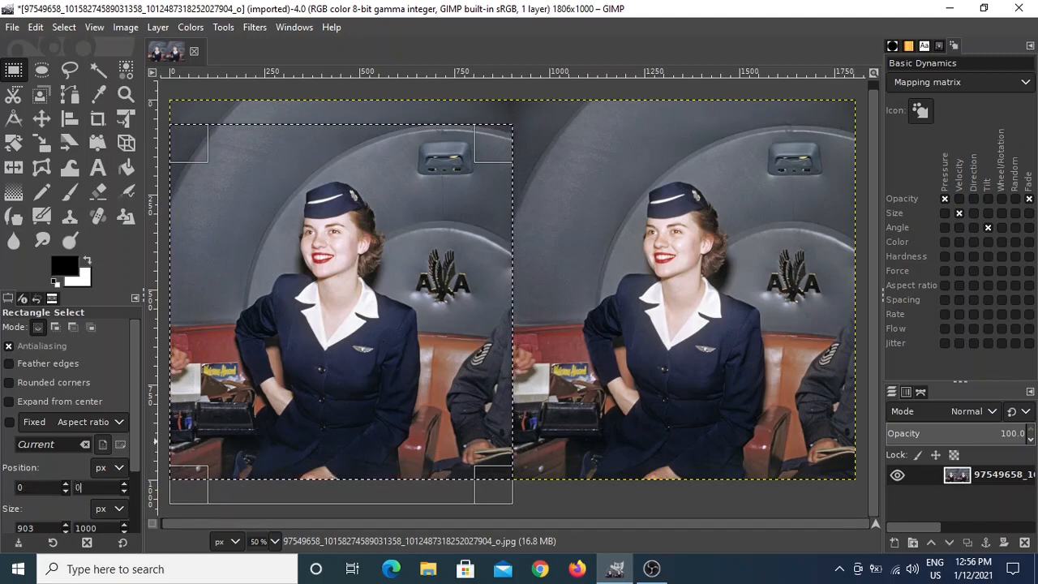
text(0)
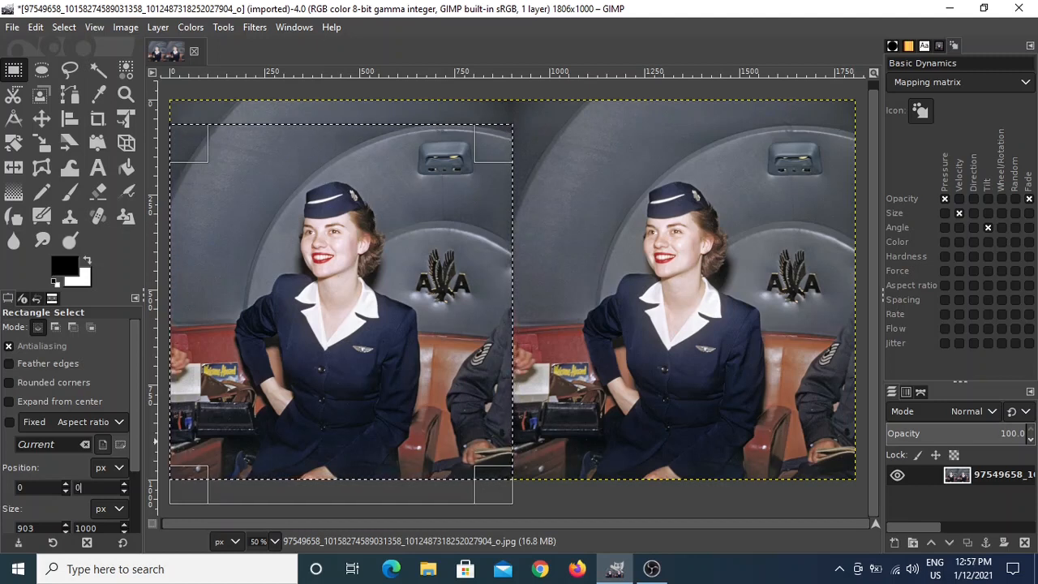
key(Return)
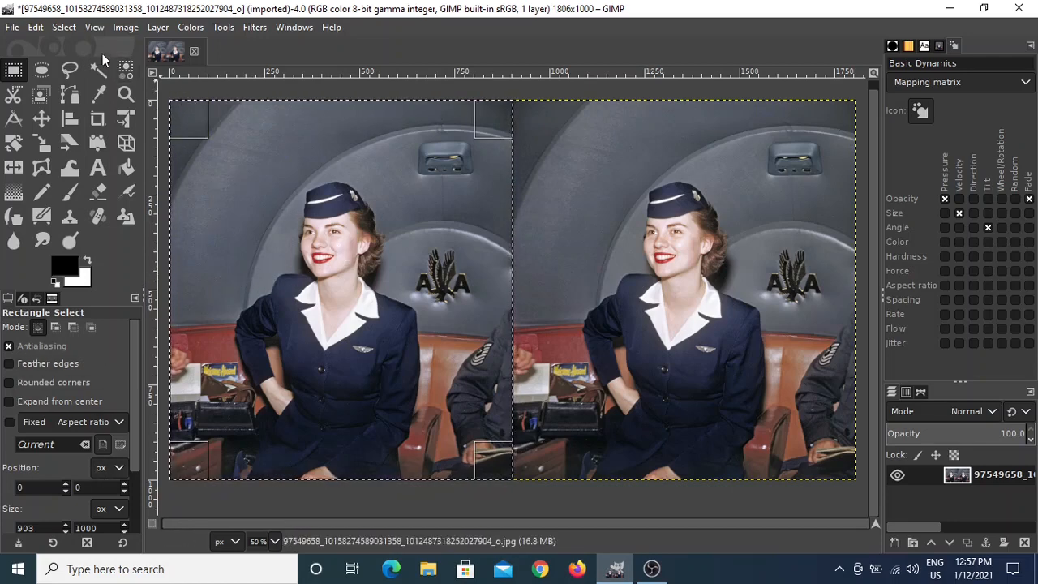
Crop the image to the selection and choose image_l.jpg as the export target, cancelling the export.
click(126, 26)
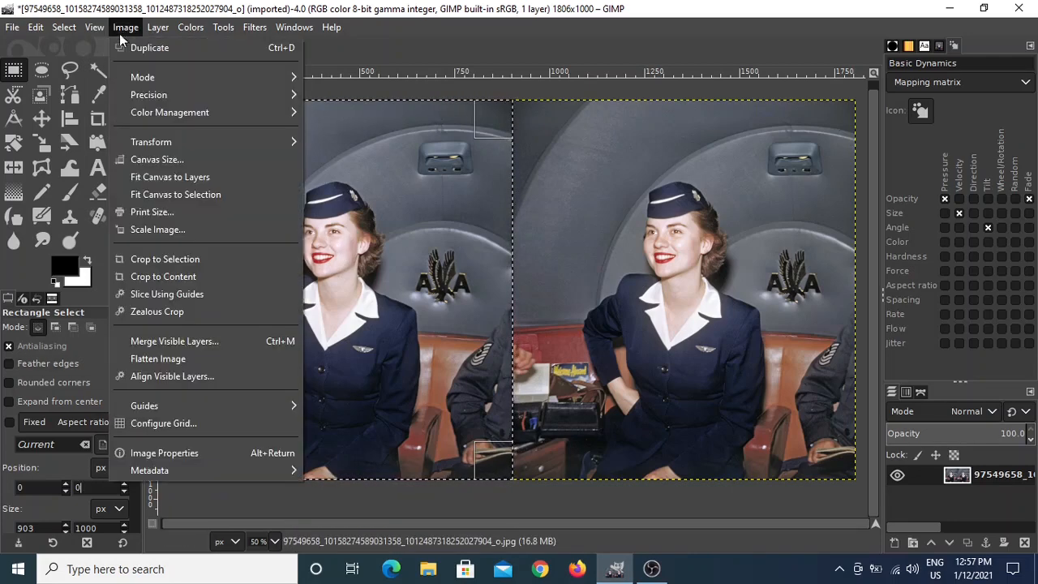
click(165, 257)
click(12, 27)
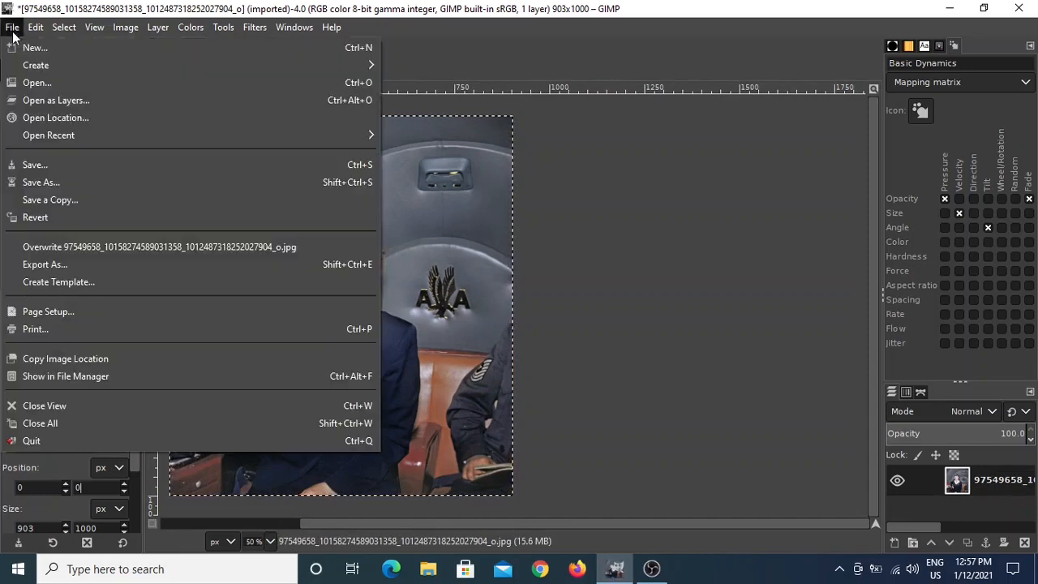
click(72, 265)
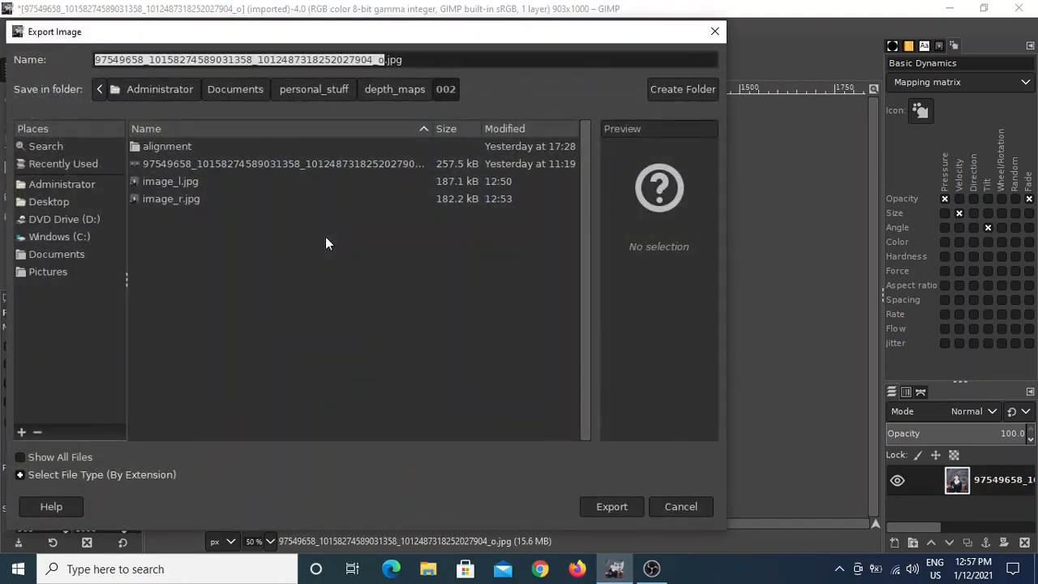
click(191, 183)
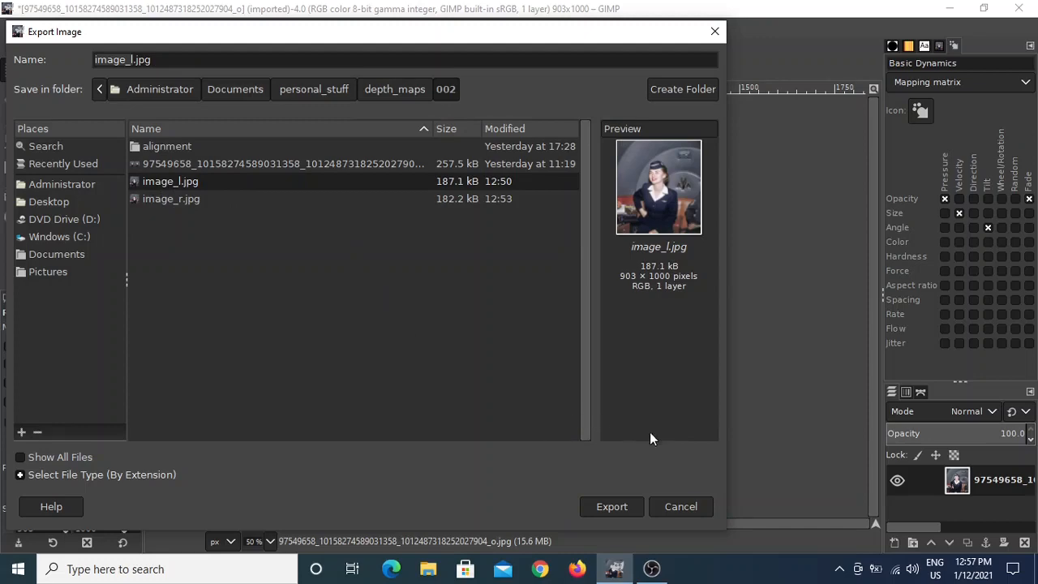
click(681, 506)
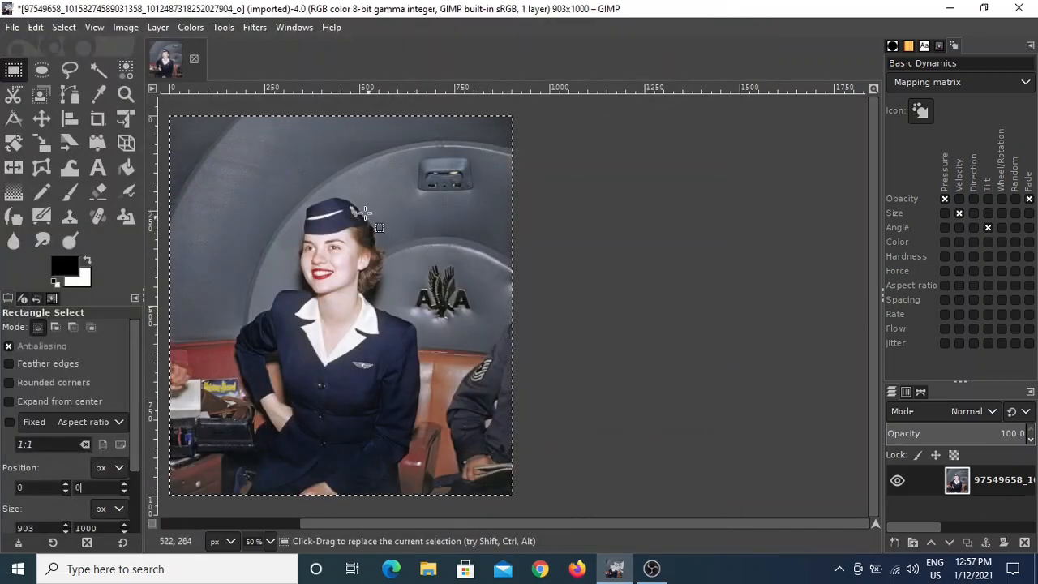
Undo the crop to the left-hand picture.
click(37, 33)
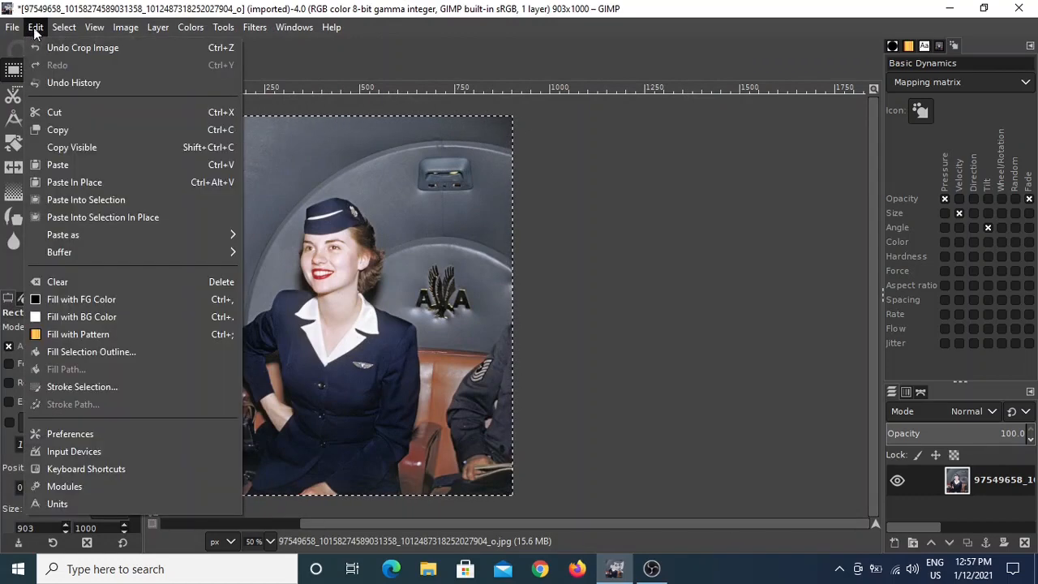
click(81, 48)
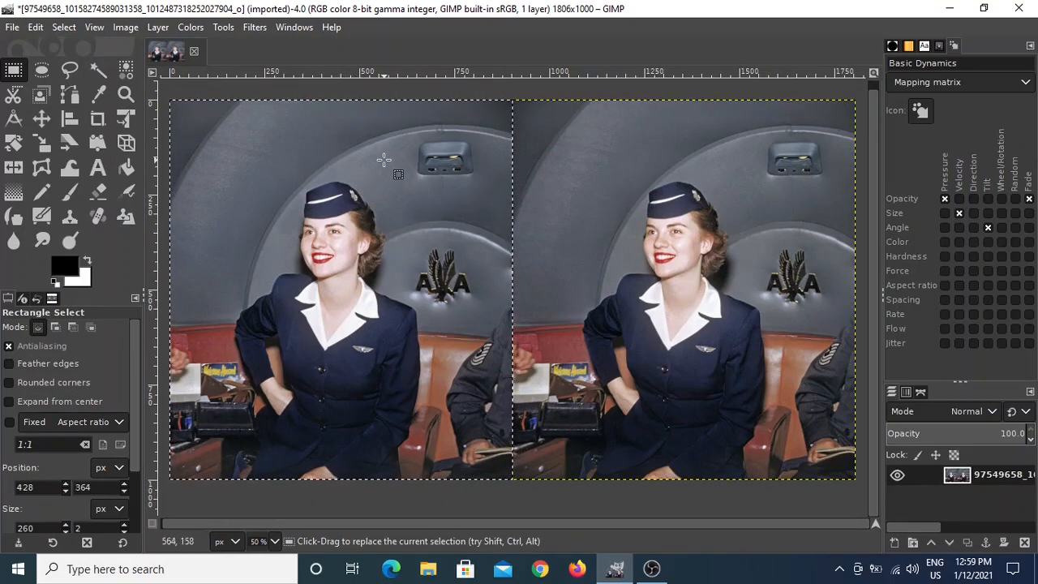
Draw a new rectangular selection across the middle of the image and set its position to X 904, Y 0 px.
drag(386, 155, 650, 426)
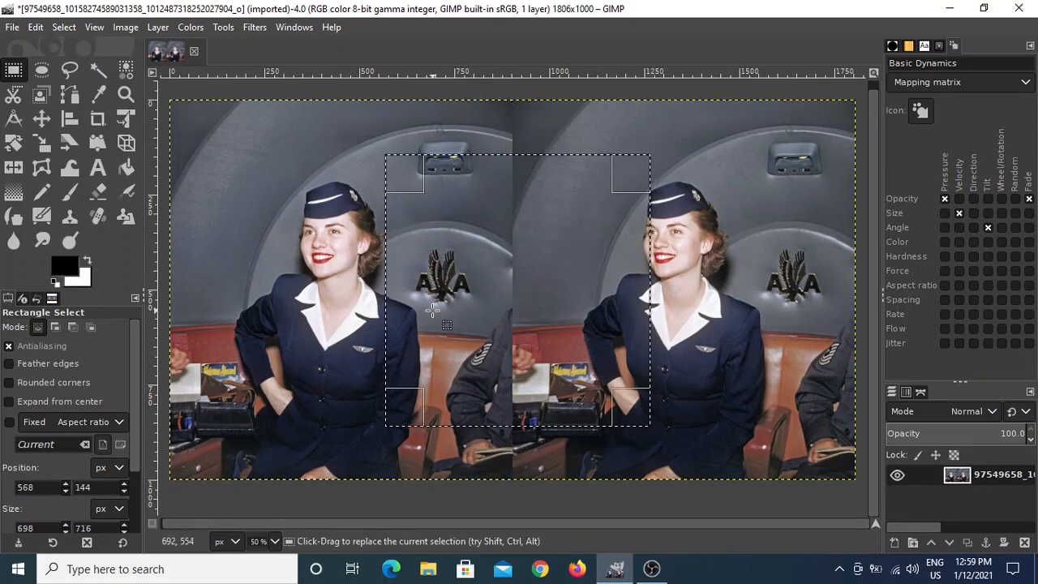
double_click(37, 489)
key(BackSpace)
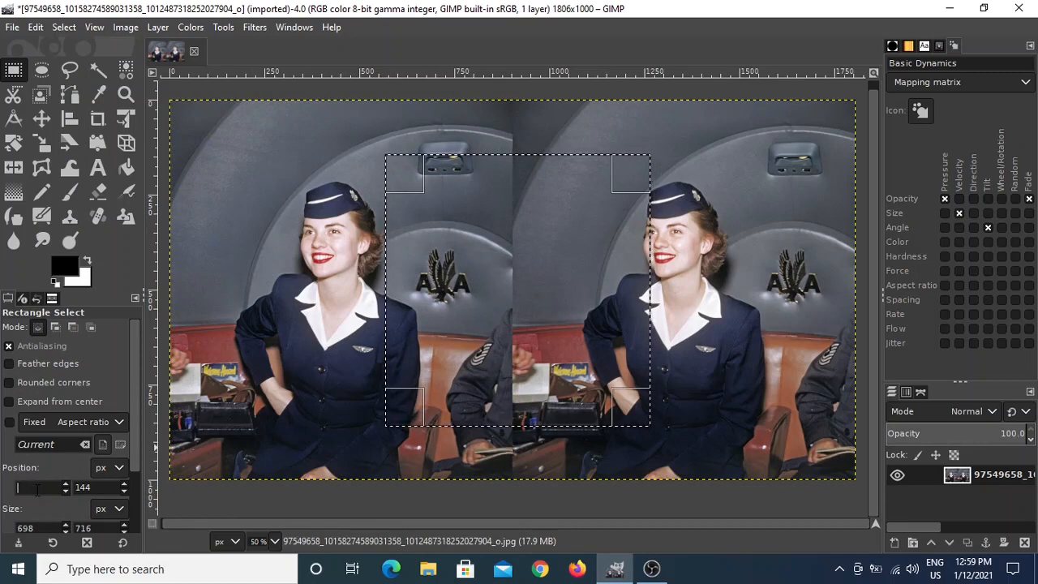
text(90)
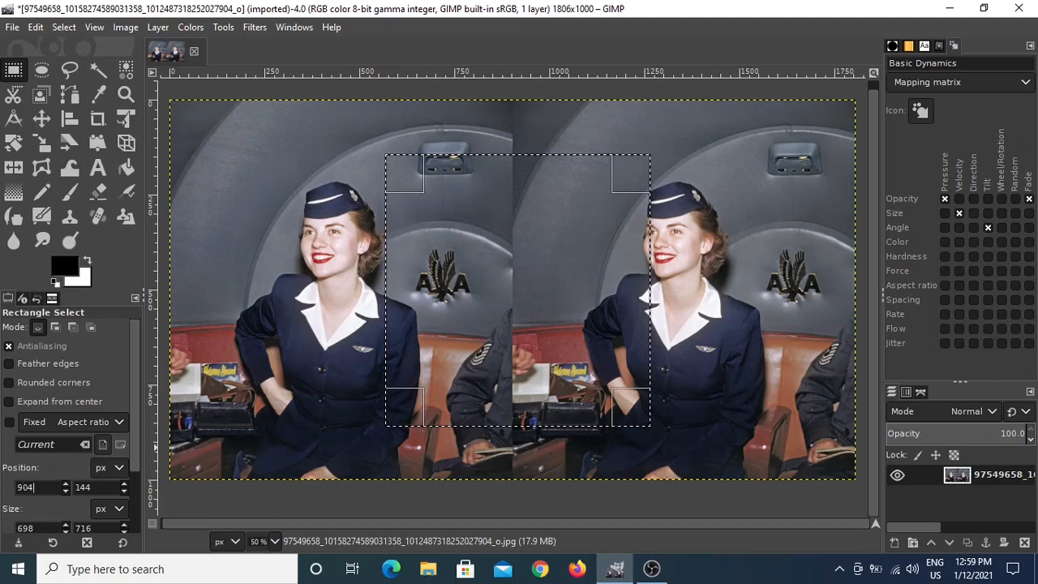
text(4)
key(Return)
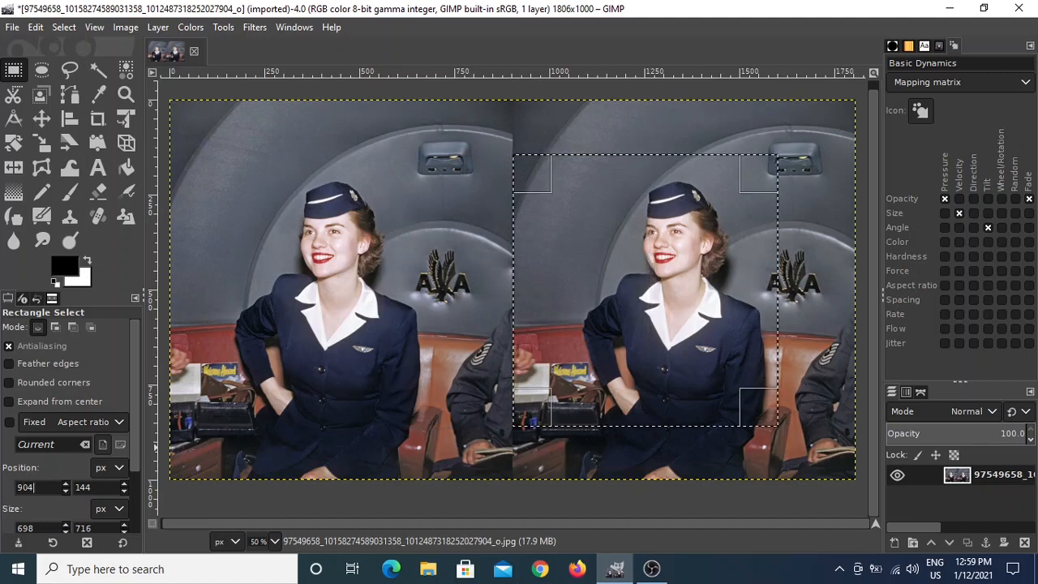
click(108, 487)
key(BackSpace)
key(BackSpace)
key(BackSpace)
text(0)
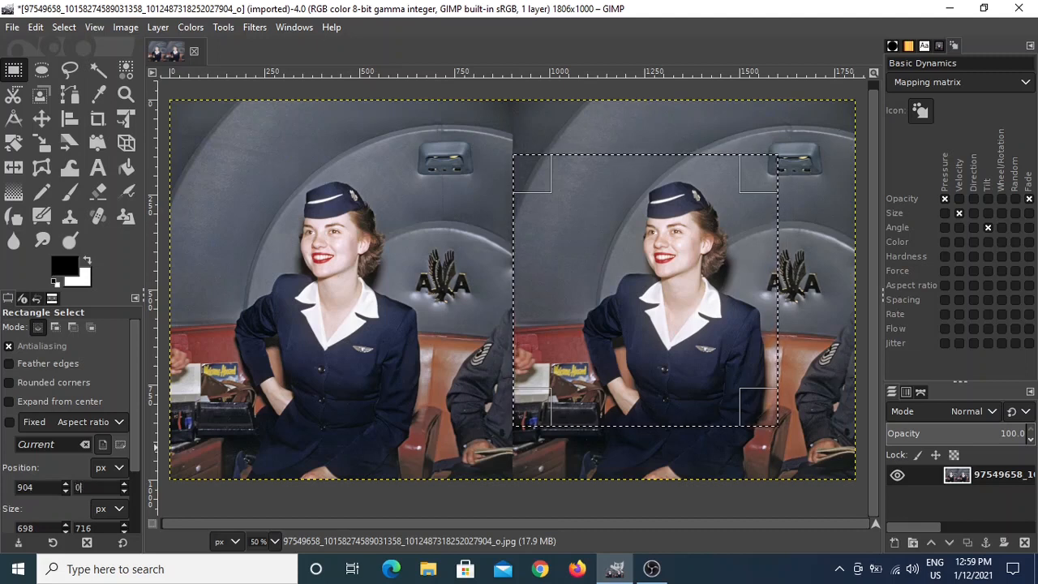
key(Return)
Set the selection's size to 903 × 1000 px to cover the right-hand picture.
click(38, 526)
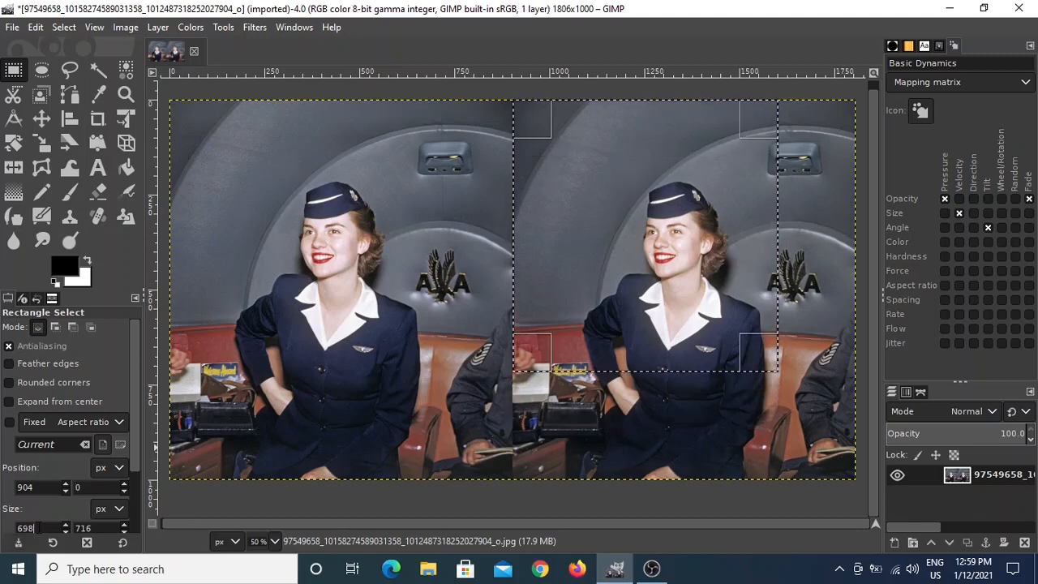
key(BackSpace)
key(BackSpace)
key(BackSpace)
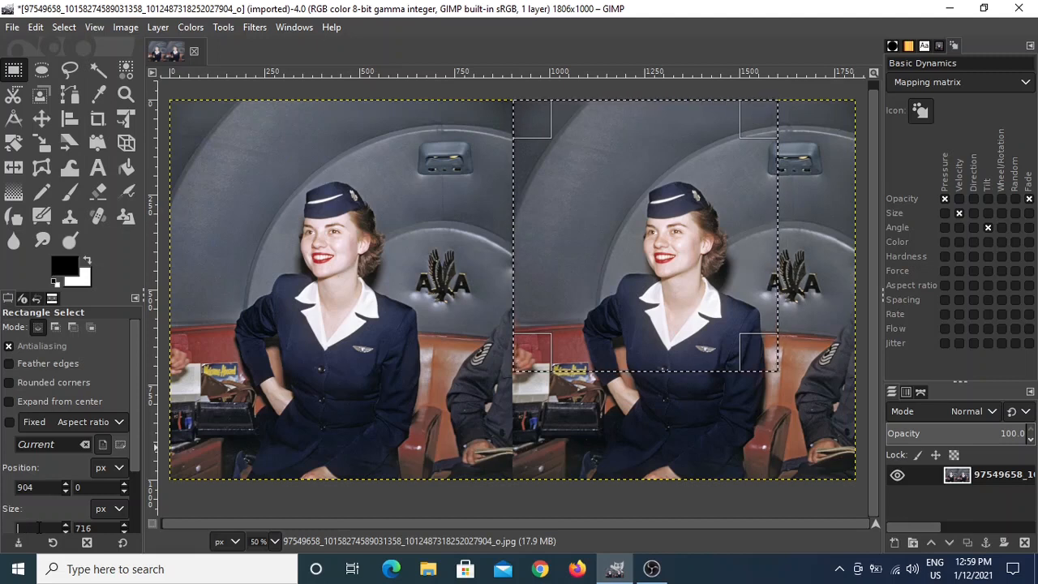
text(903)
key(Return)
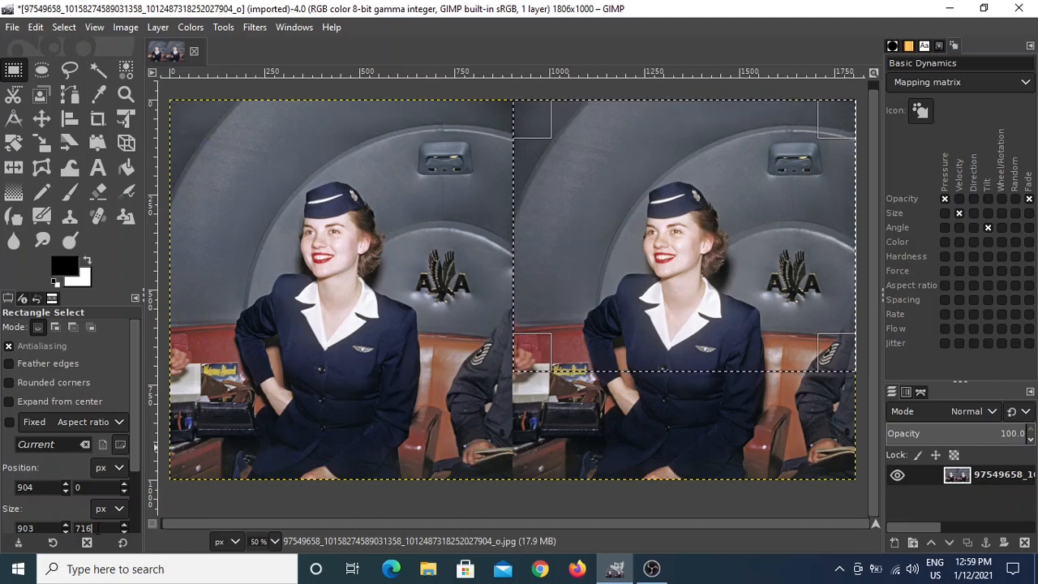
key(BackSpace)
key(BackSpace)
key(BackSpace)
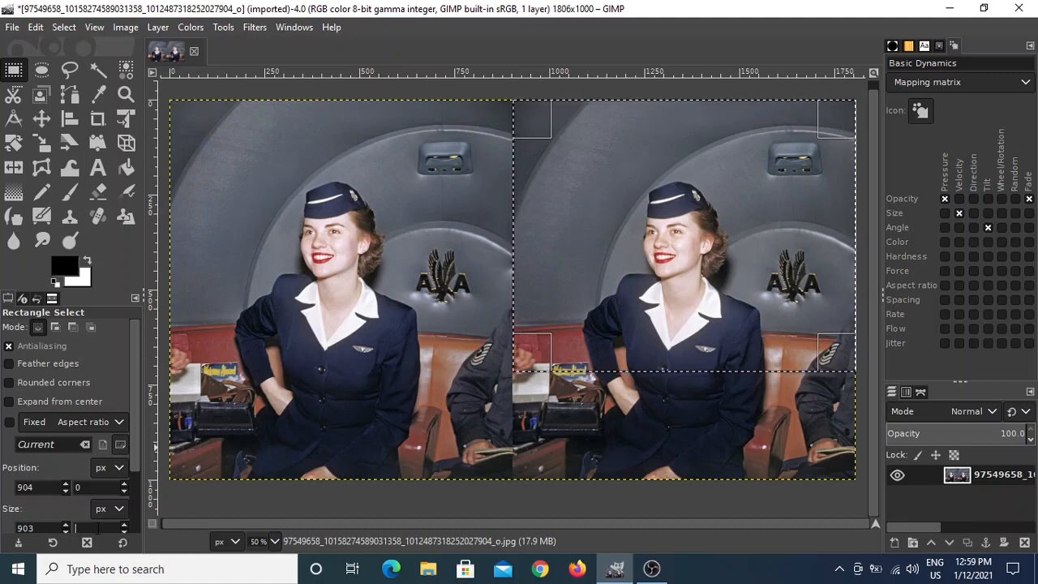
text(100)
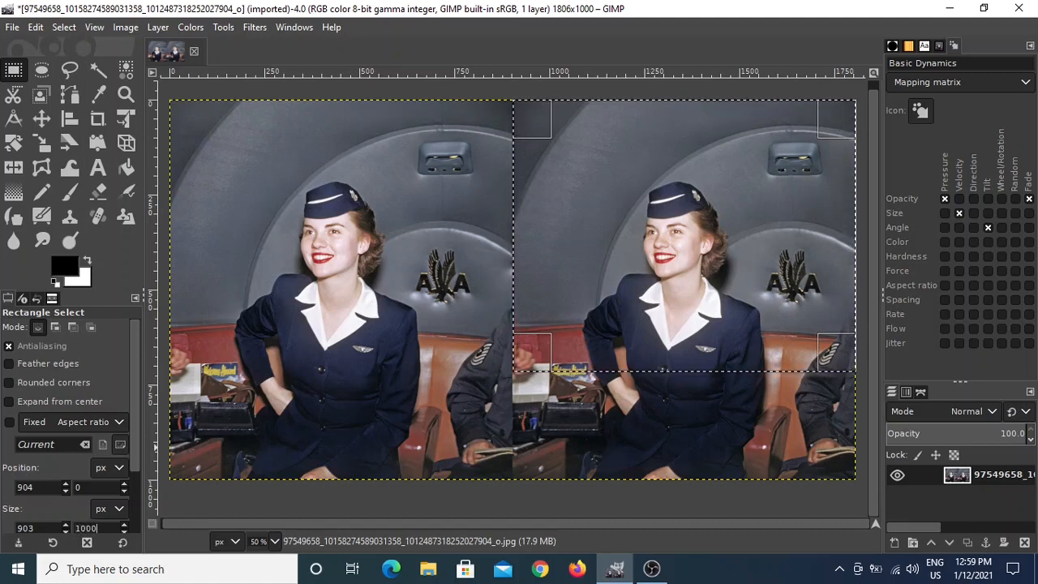
text(0)
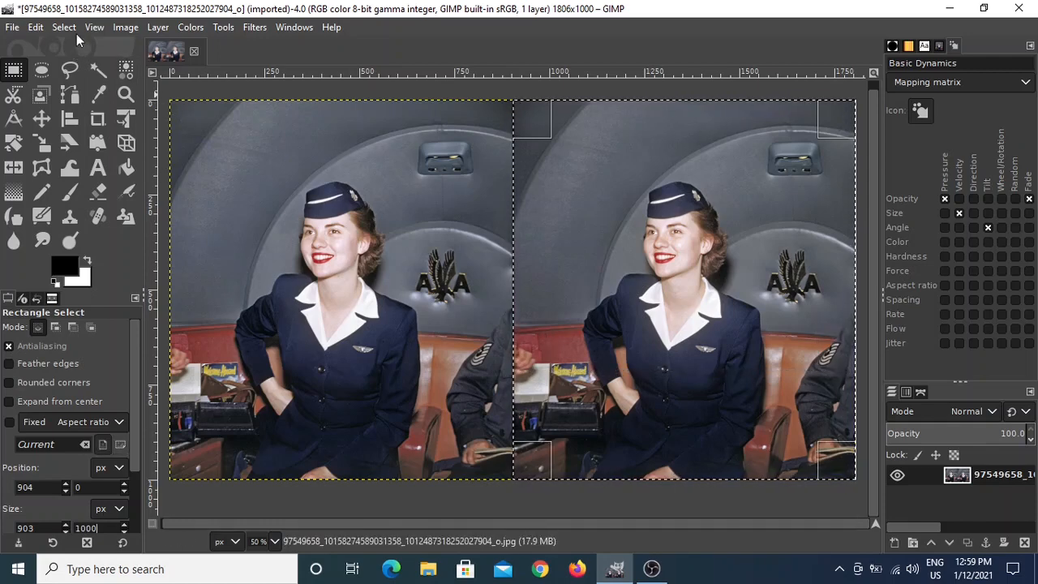
Crop the image to the right-hand selection and choose image_r.jpg as the export target, cancelling the export.
click(124, 27)
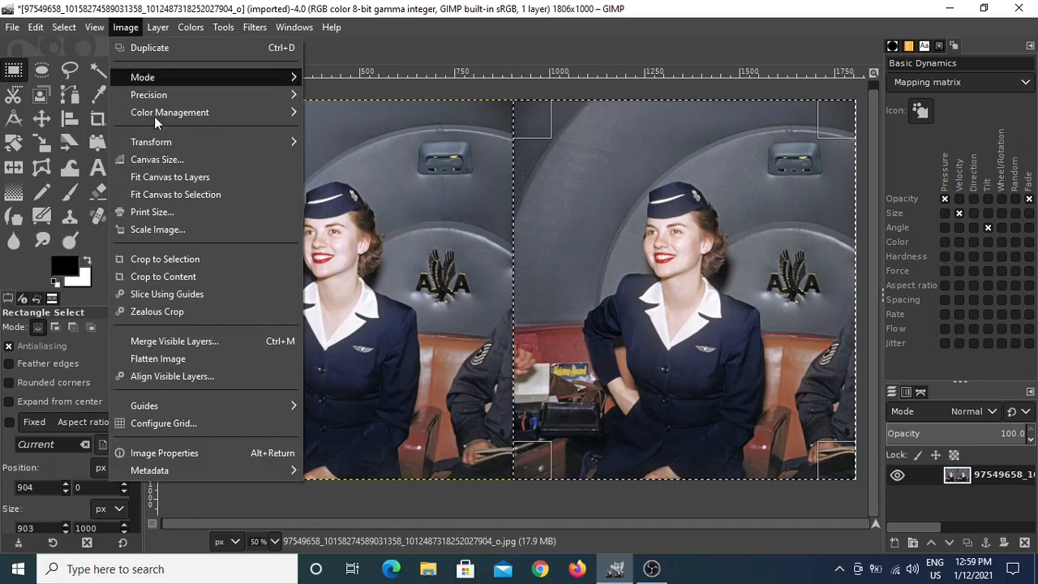
click(171, 259)
click(13, 27)
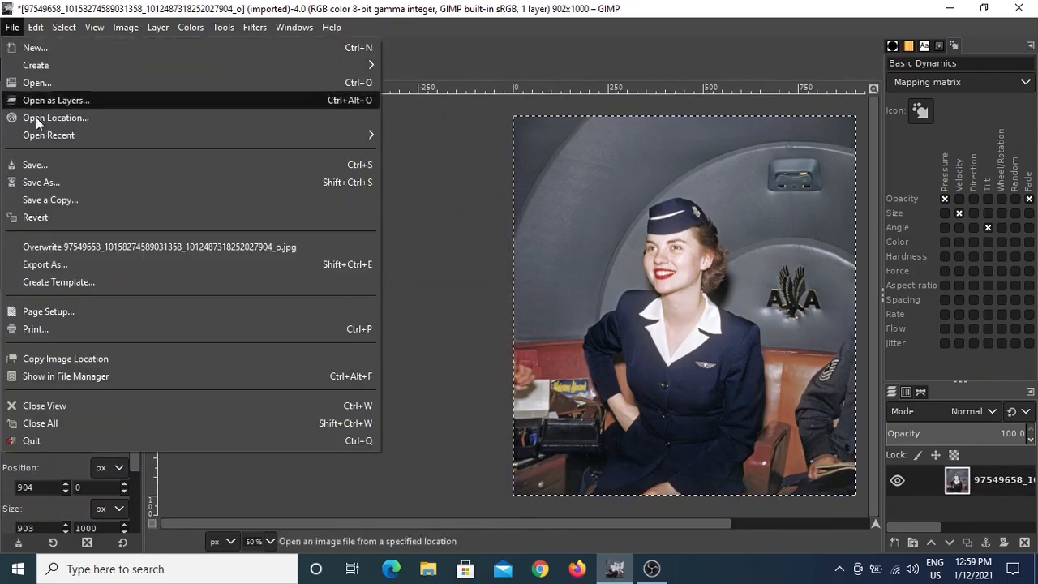
click(169, 261)
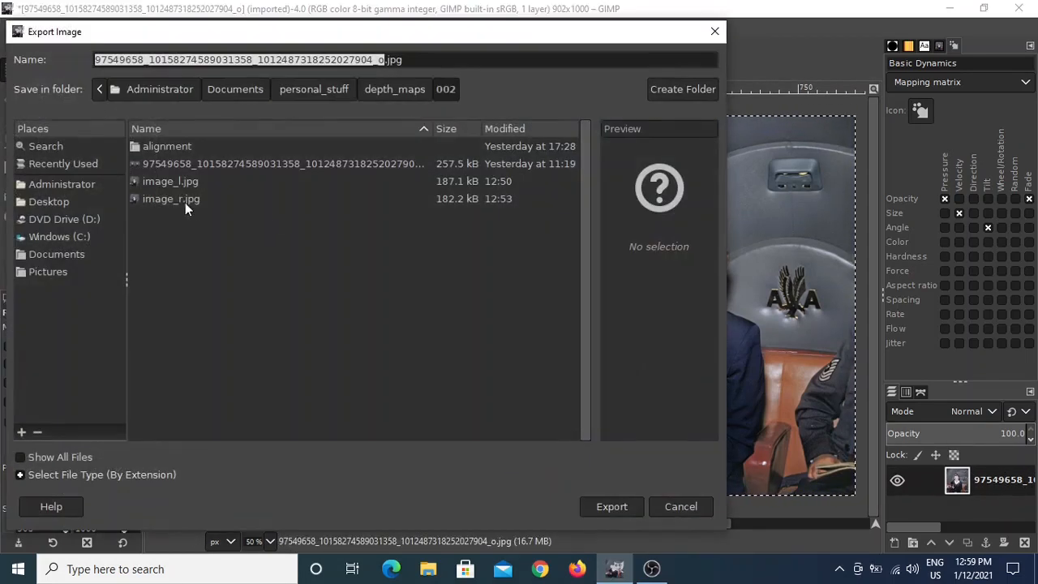
click(186, 201)
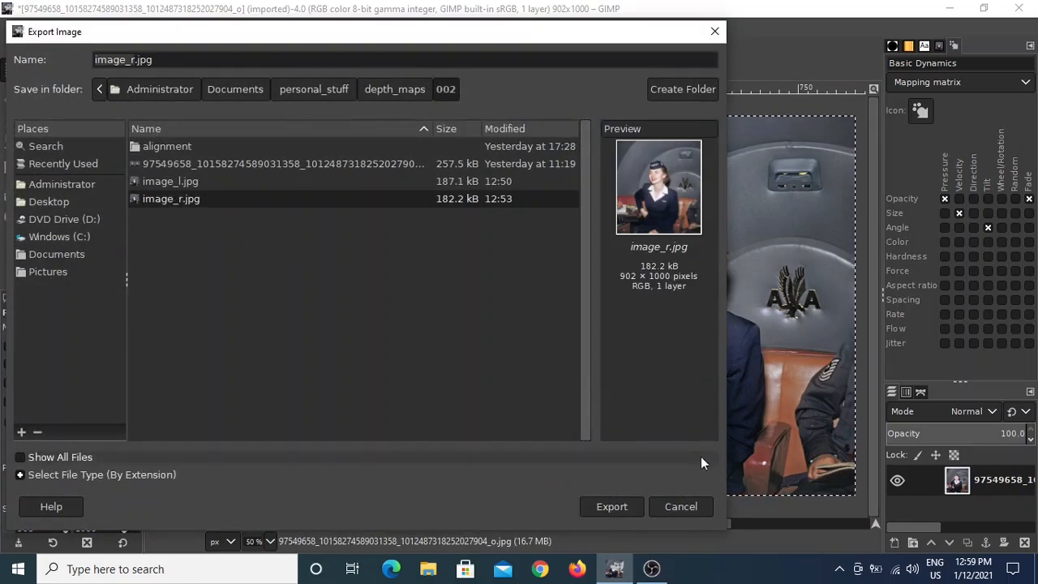
click(680, 506)
Close the cropped image and discard its changes.
click(193, 62)
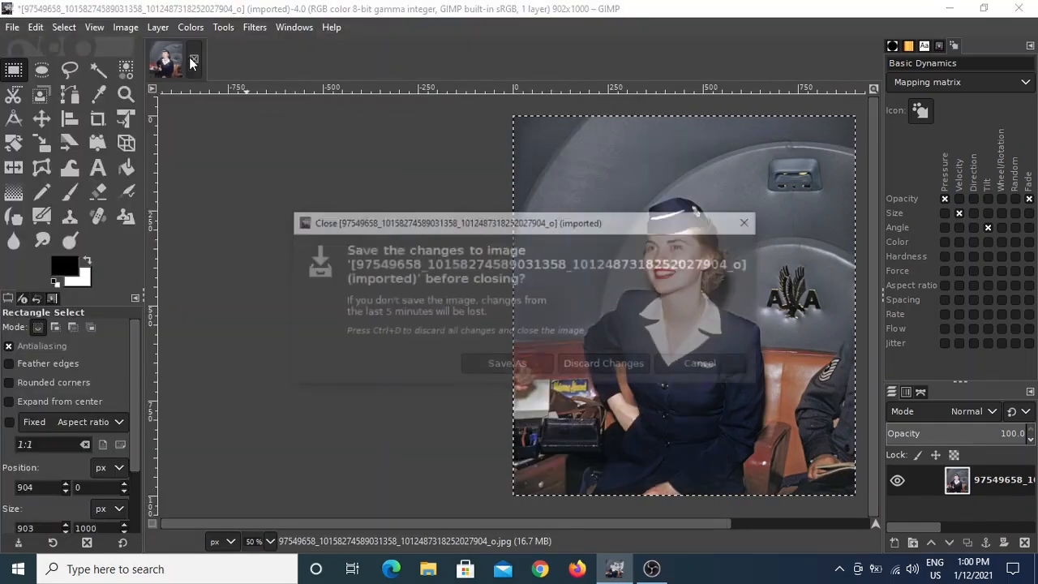
click(606, 363)
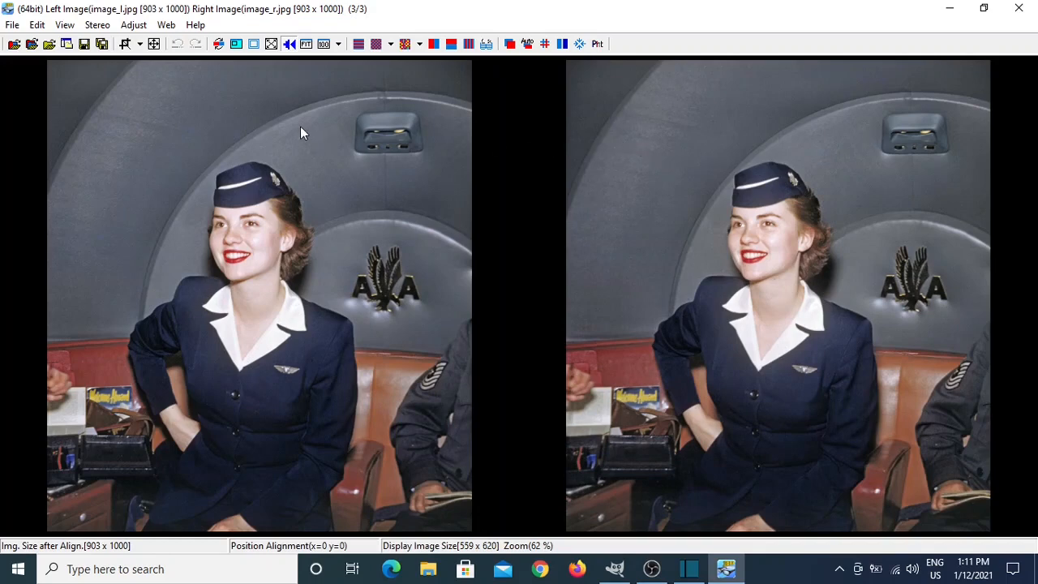
Review the auto-alignment options in the adjustment preferences, keeping better precision enabled, and accept them.
click(36, 25)
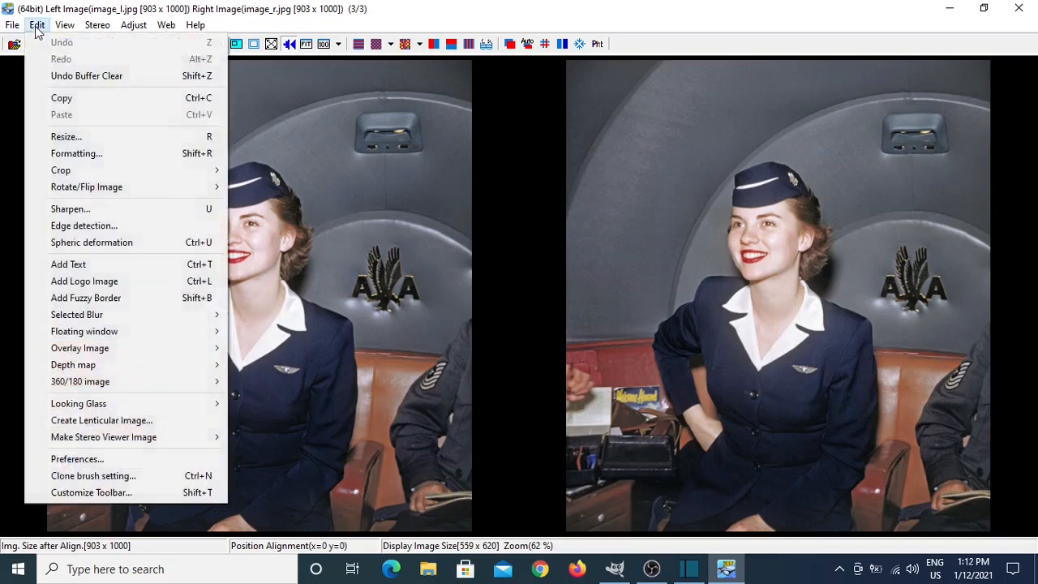
click(72, 461)
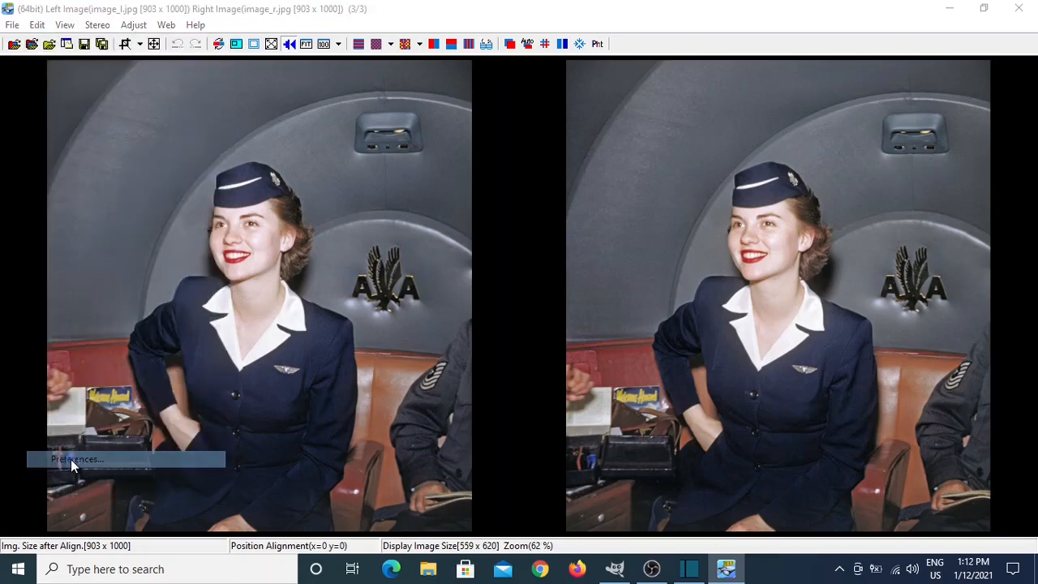
click(250, 70)
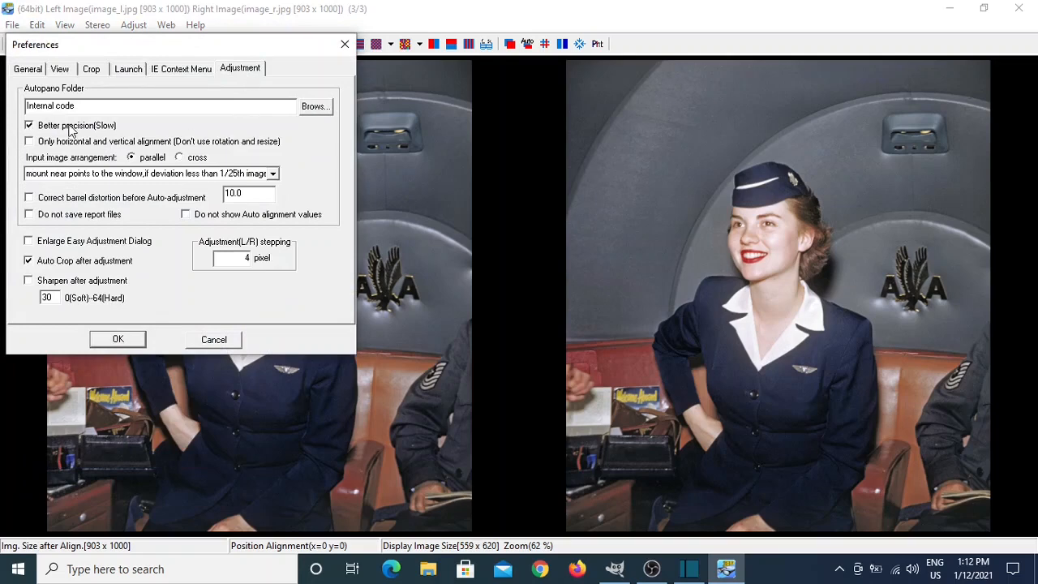
click(122, 342)
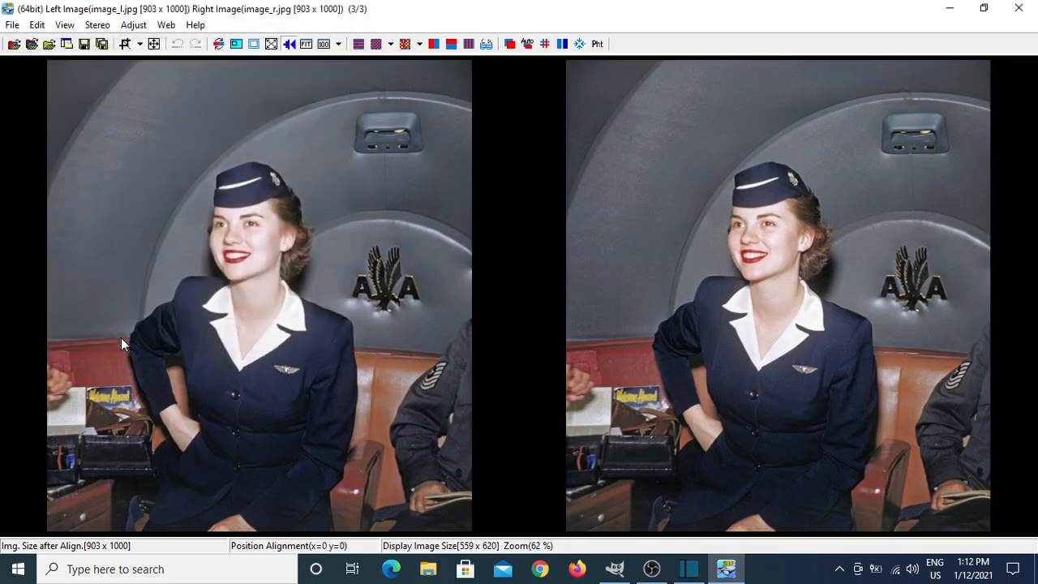
Auto-align the stereo pair without reusing the previous report files, and dismiss the alignment values.
click(133, 26)
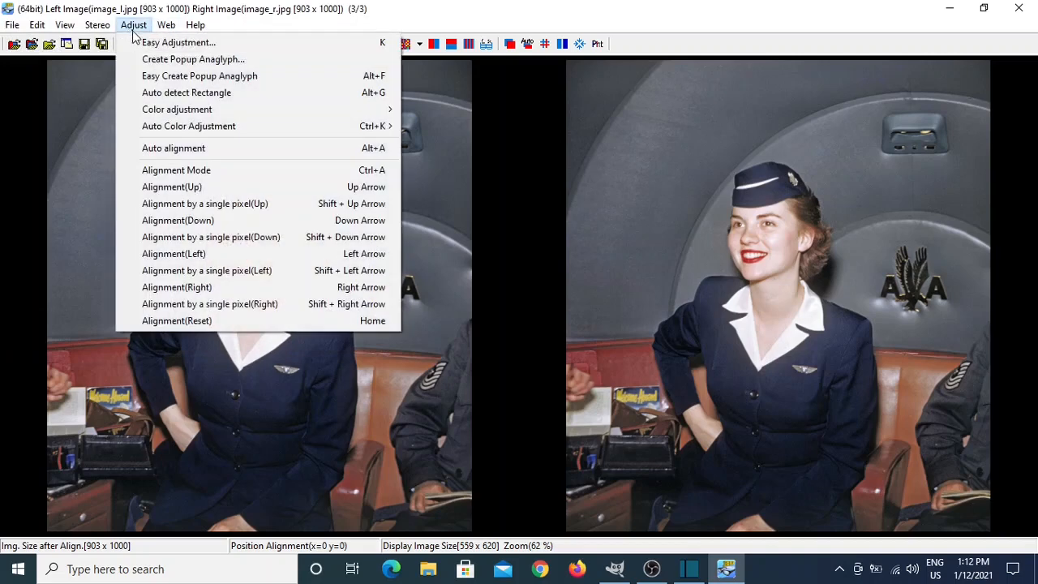
click(195, 150)
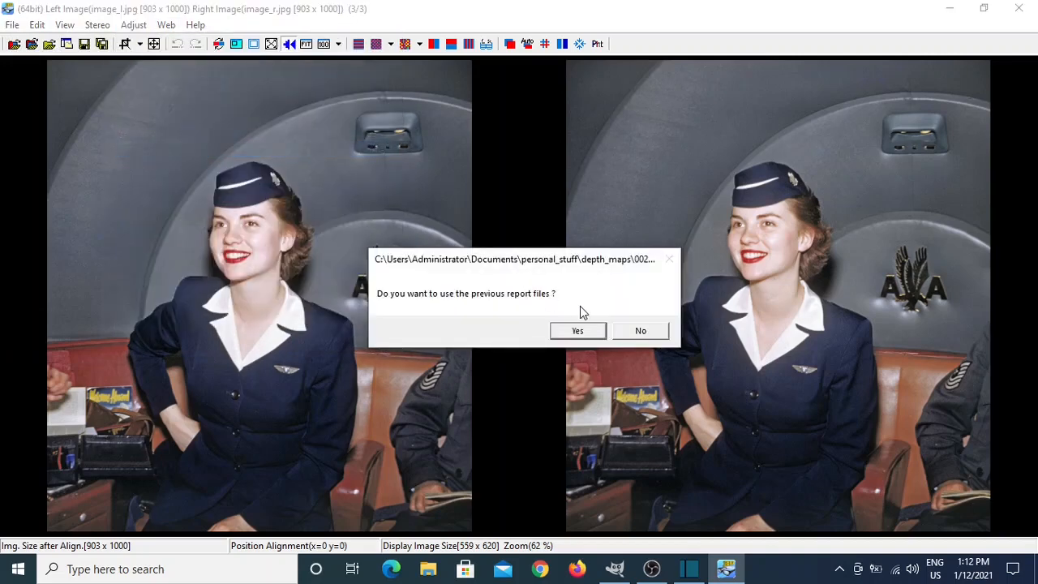
click(638, 334)
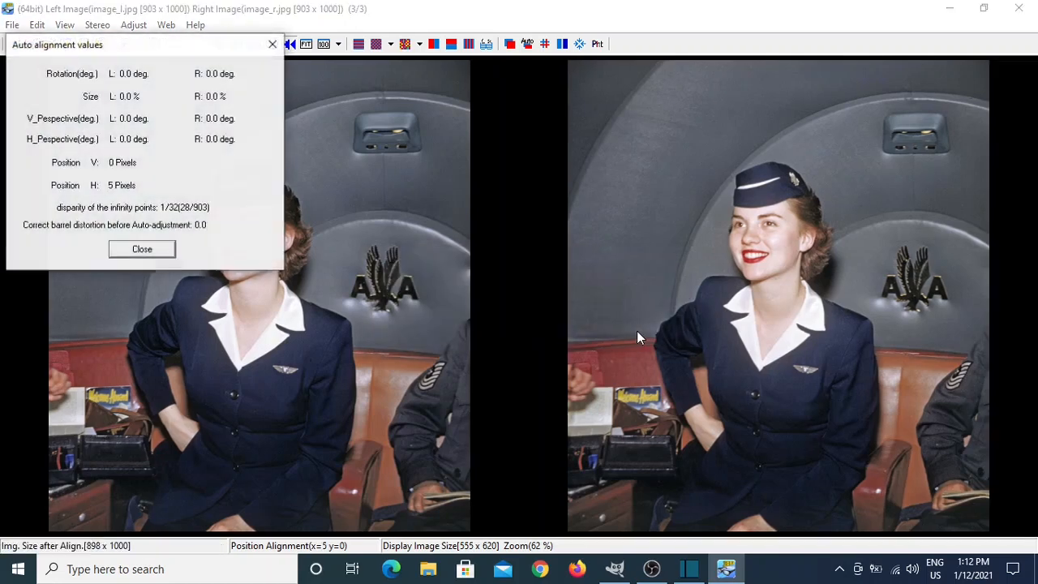
click(150, 249)
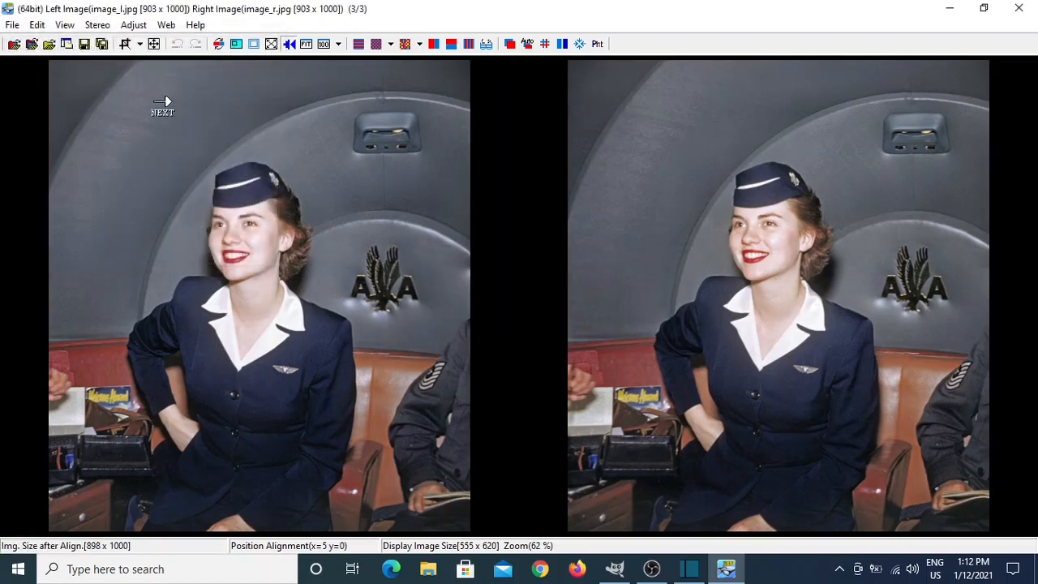
Start creating a depth map from the stereo pair, restore the default DMAG settings and move the dialog clear of the image.
click(37, 29)
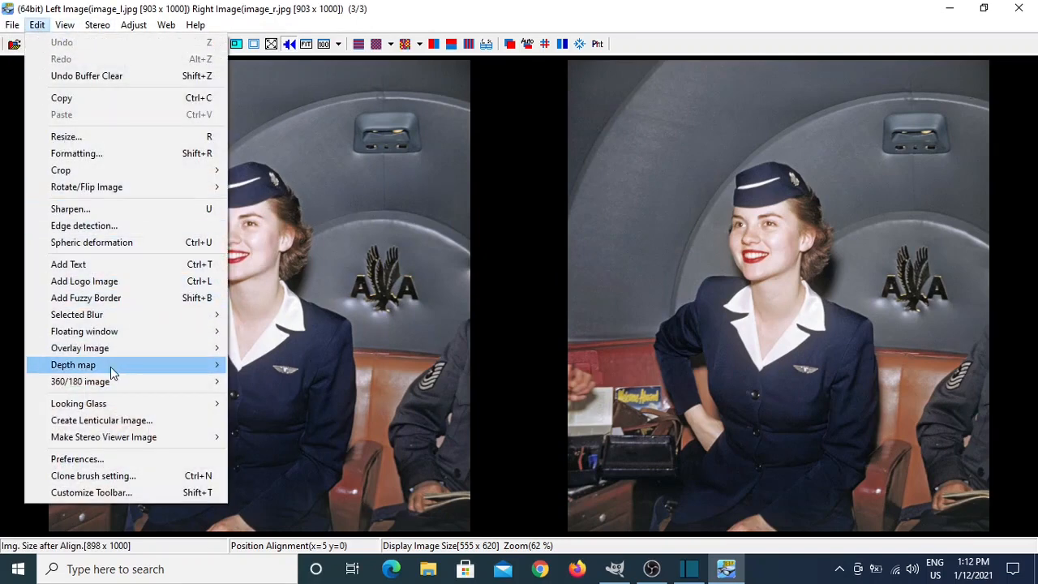
mouse_move(162, 364)
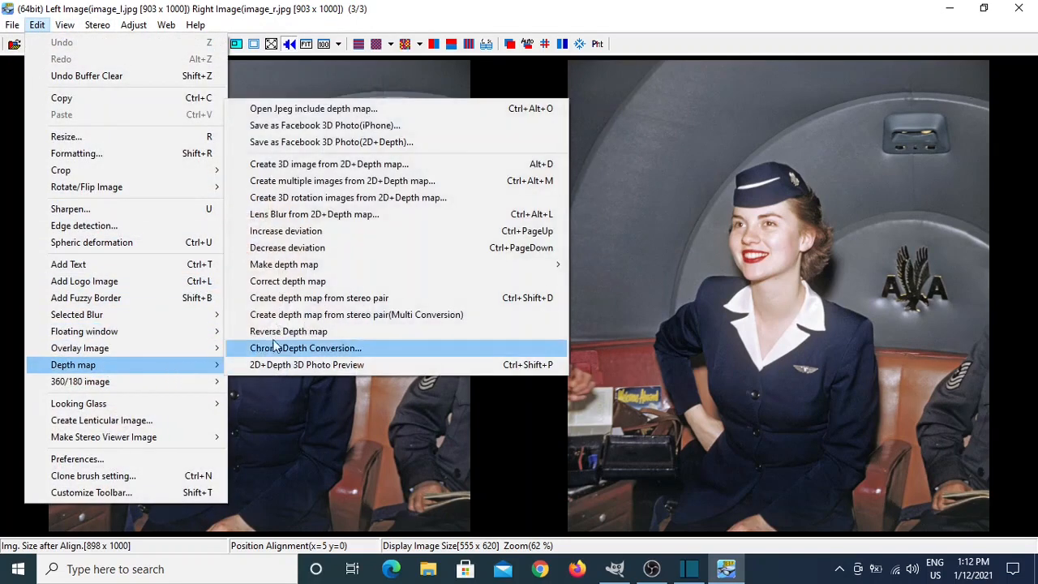
click(342, 298)
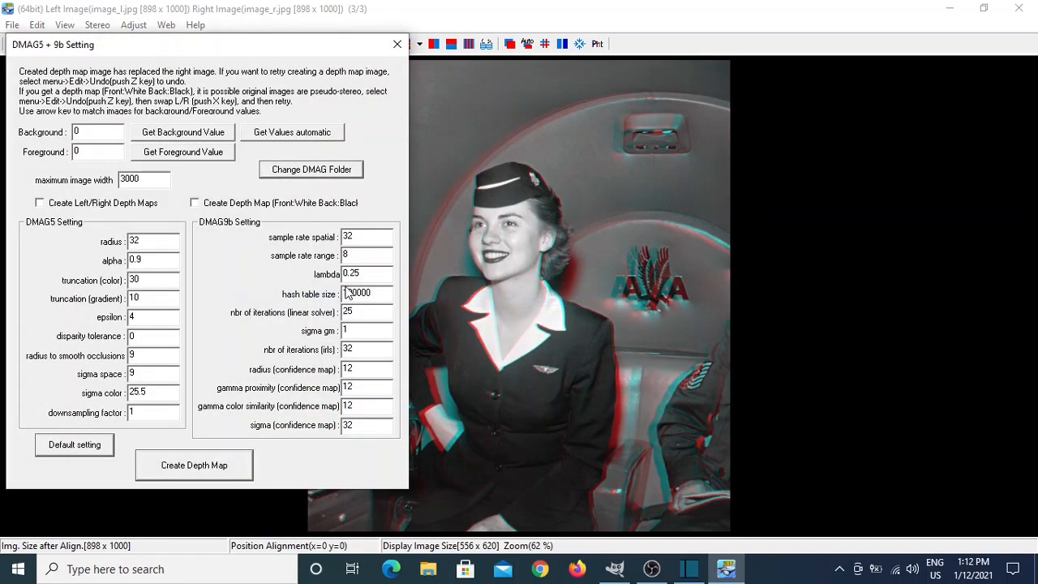
click(89, 451)
drag(282, 53, 927, 58)
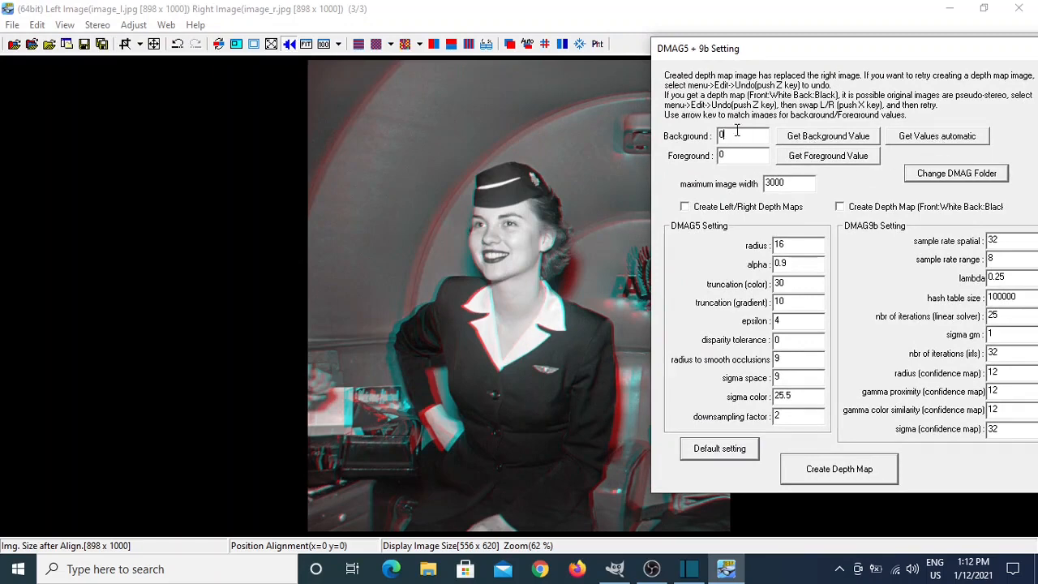
drag(751, 51, 873, 77)
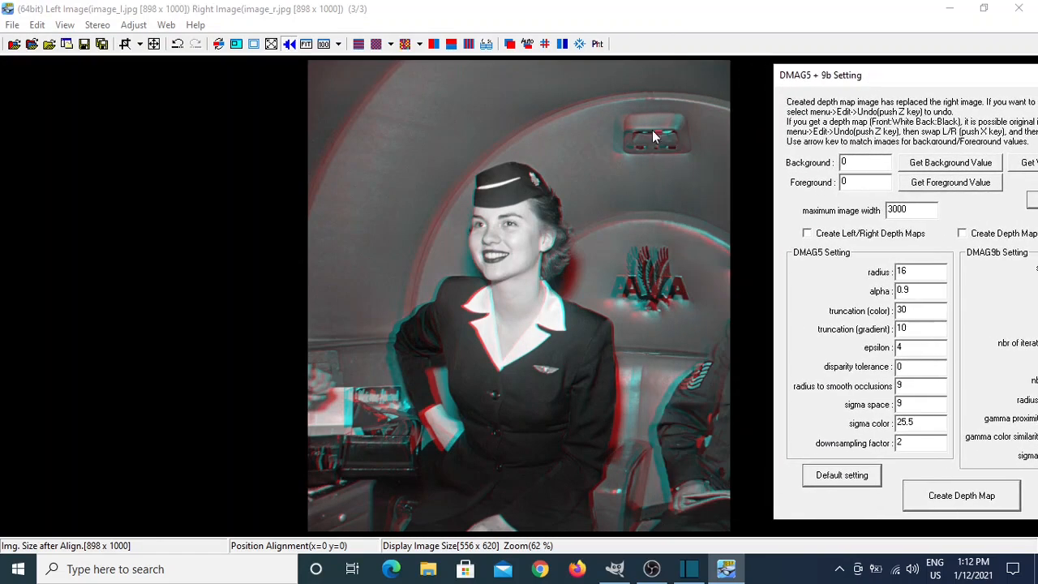
Shift the anaglyph's horizontal alignment to x = -24 so the background wall and eagle emblem overlap.
click(590, 16)
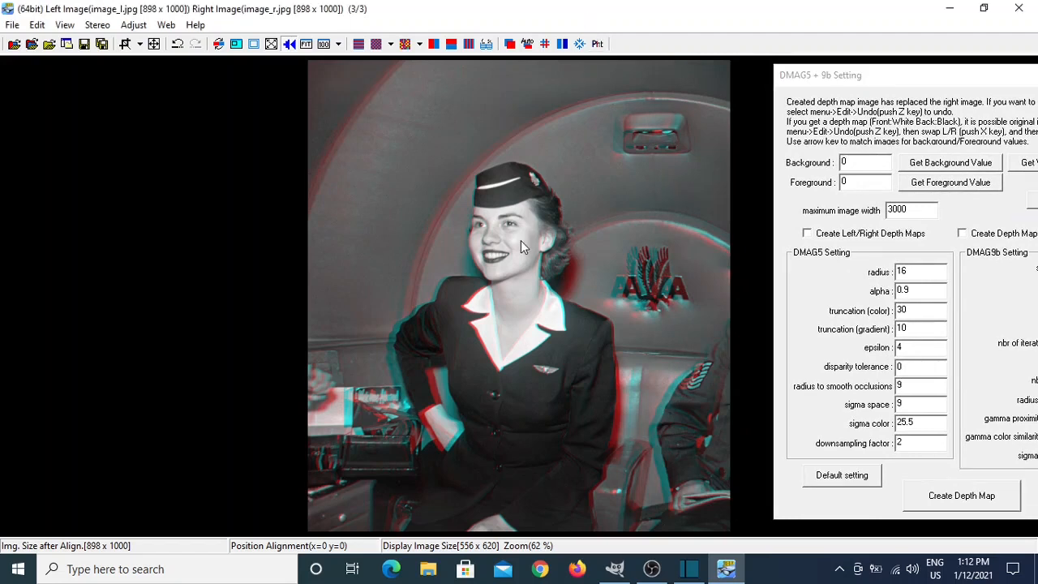
key(Left)
key(Left)
key(Left)
key(Left)
key(Left)
key(Left)
key(Left)
key(Left)
key(Left)
key(Left)
key(Left)
key(Left)
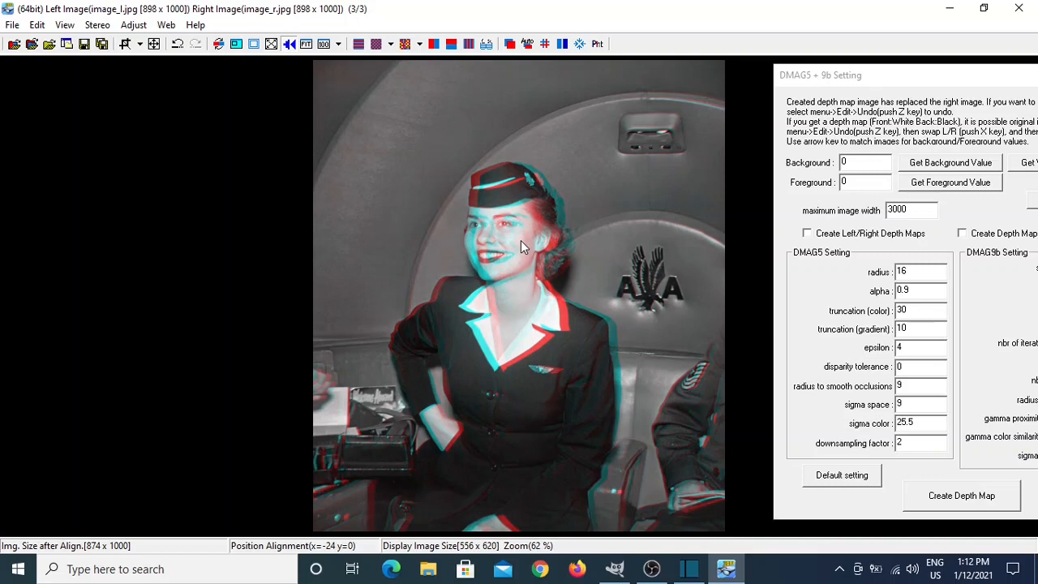
Capture the background value from the current alignment and change it to -28.
click(939, 167)
click(876, 163)
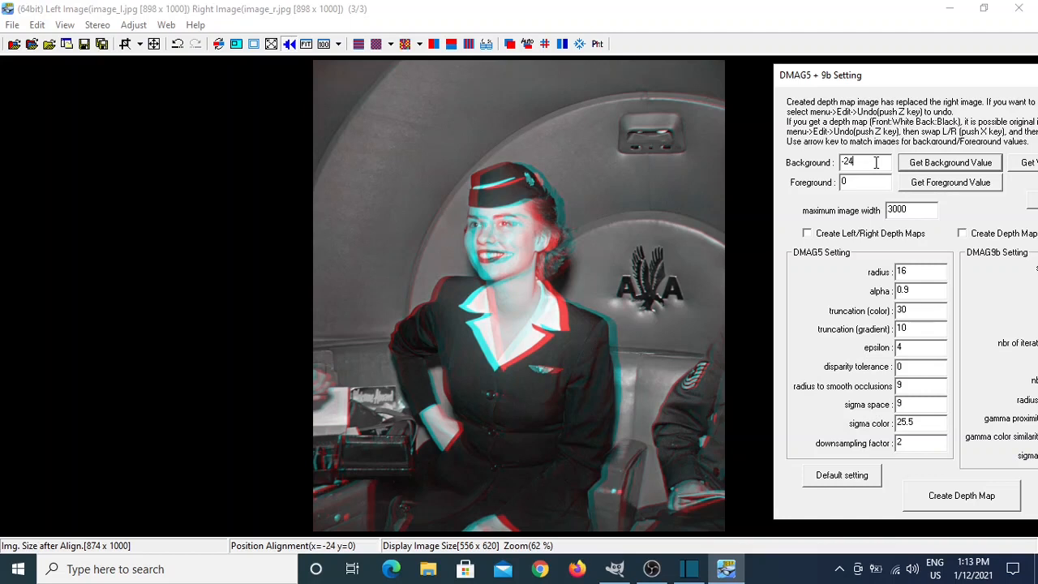
key(BackSpace)
text(8)
Shift the anaglyph's horizontal alignment back to x = -4 so the woman in the foreground overlaps.
click(645, 216)
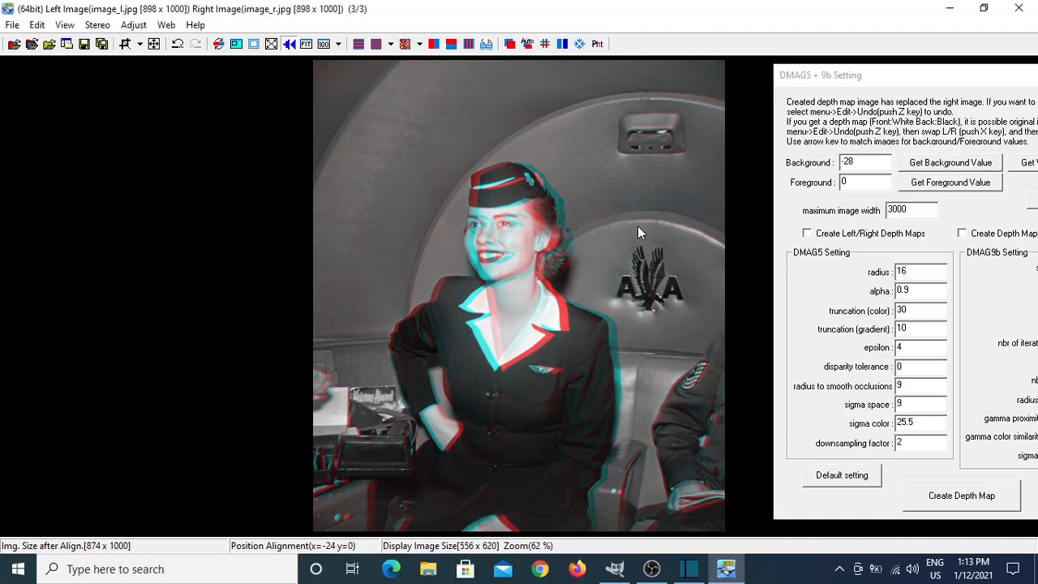
key(Right)
key(Right)
key(Right)
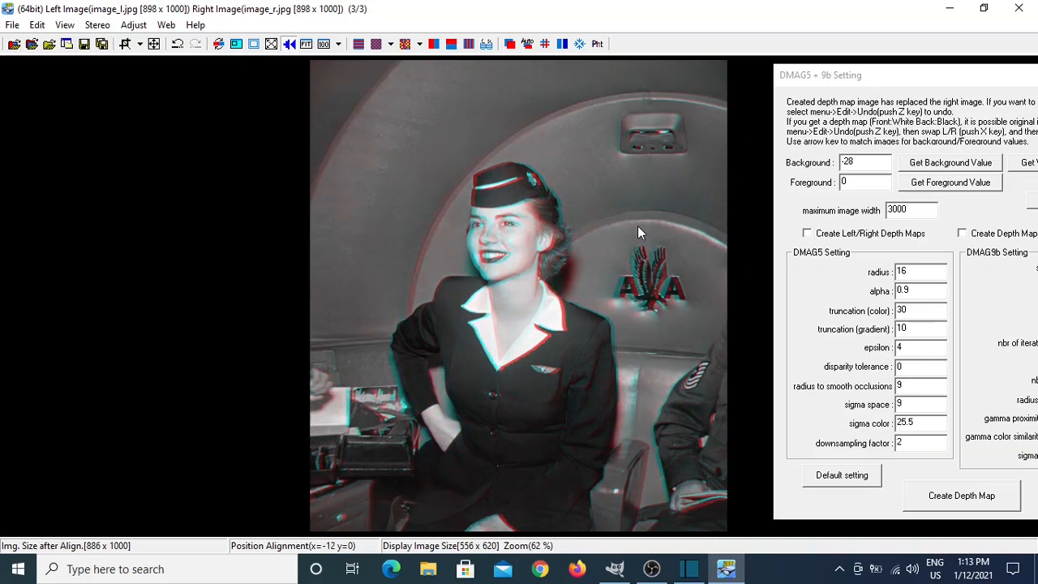
key(Right)
key(Right)
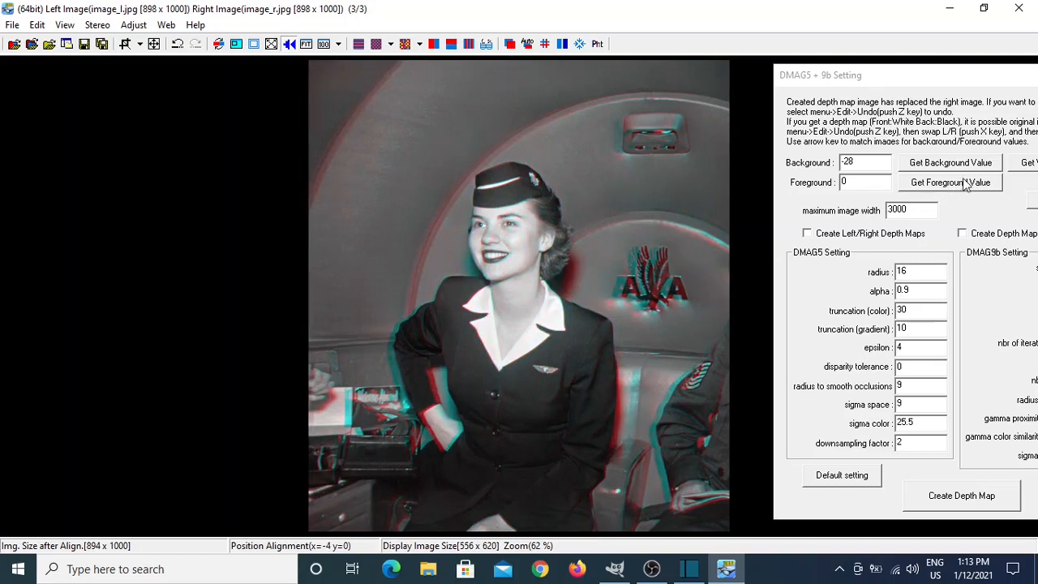
Capture the foreground value from the current alignment and change it to 0.
click(953, 183)
key(BackSpace)
key(BackSpace)
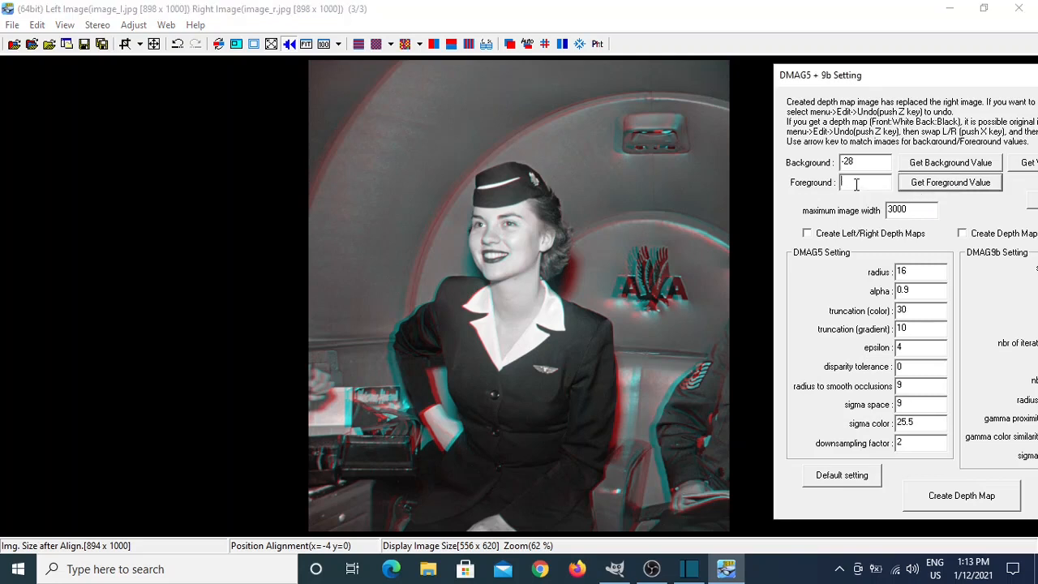
text(0)
Create the depth map with a white front and black back, using radius 32 and downsampling factor 1.
drag(900, 80, 683, 65)
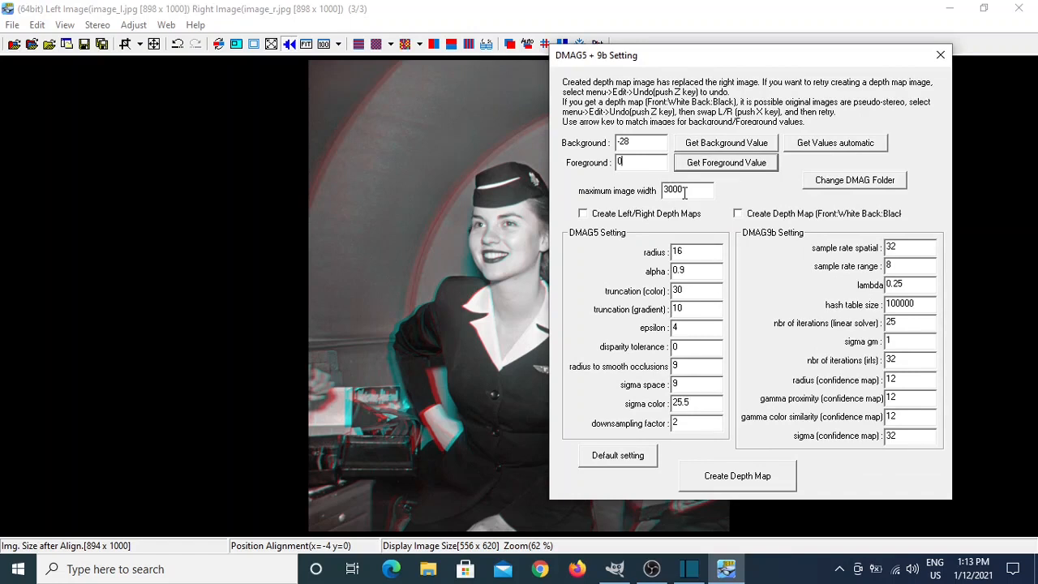
click(738, 214)
key(BackSpace)
key(BackSpace)
text(32)
key(BackSpace)
text(1)
key(BackSpace)
text(1)
click(750, 479)
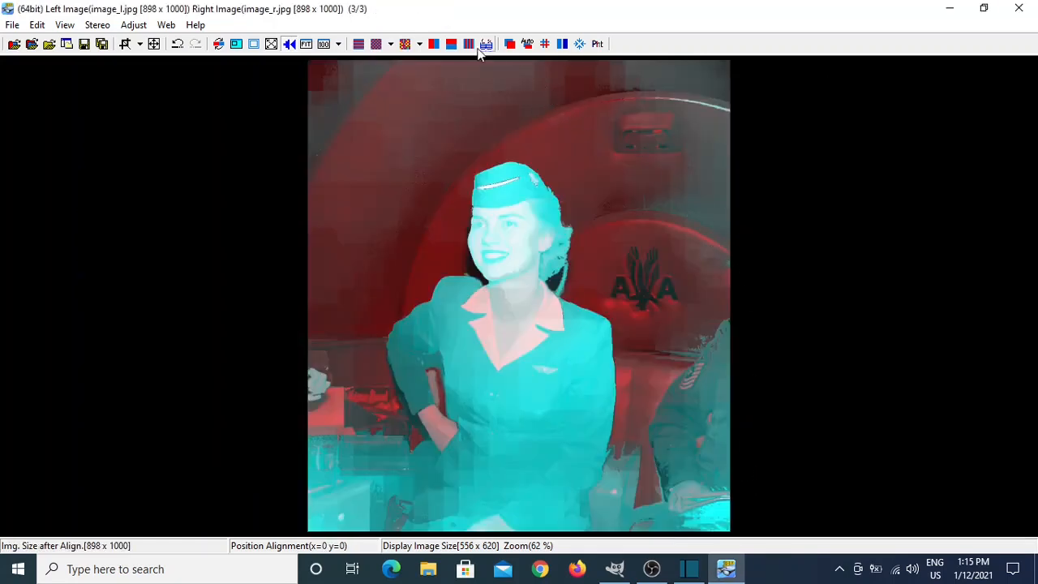
Show the photo and depth map side by side and open the depth map correction tool, keeping its dialog off the depth map.
click(434, 44)
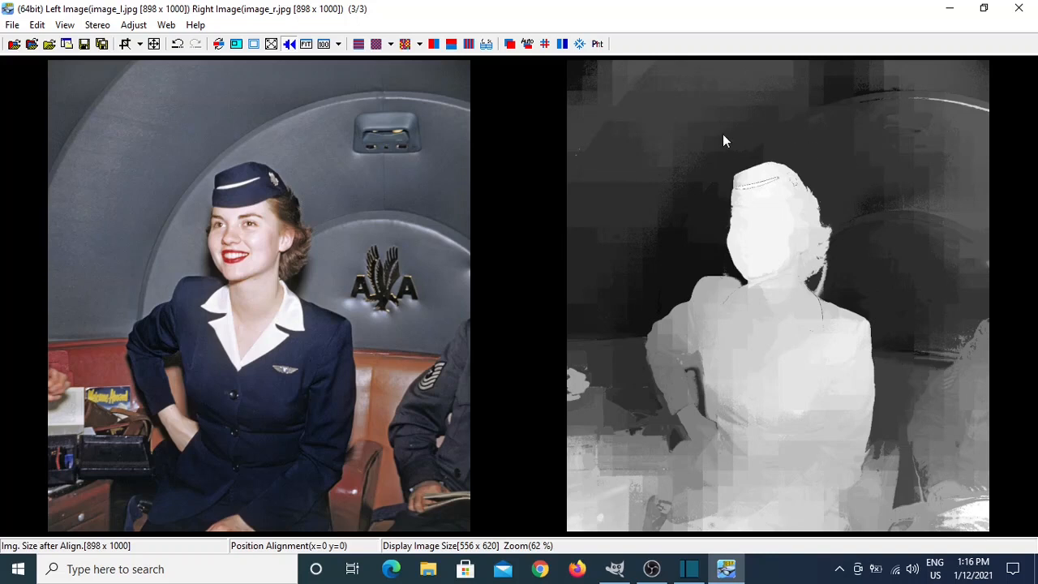
click(36, 25)
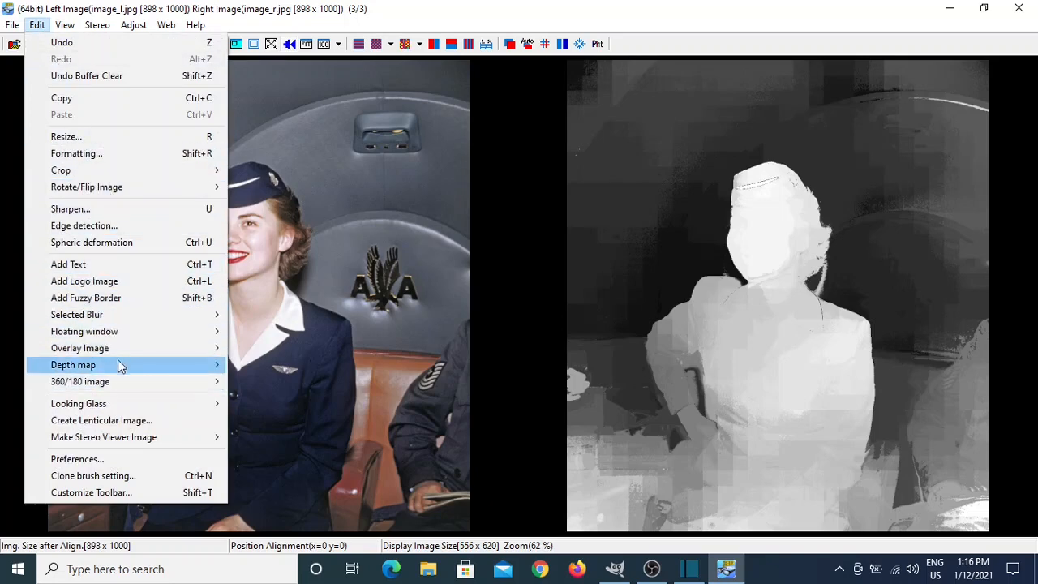
mouse_move(193, 368)
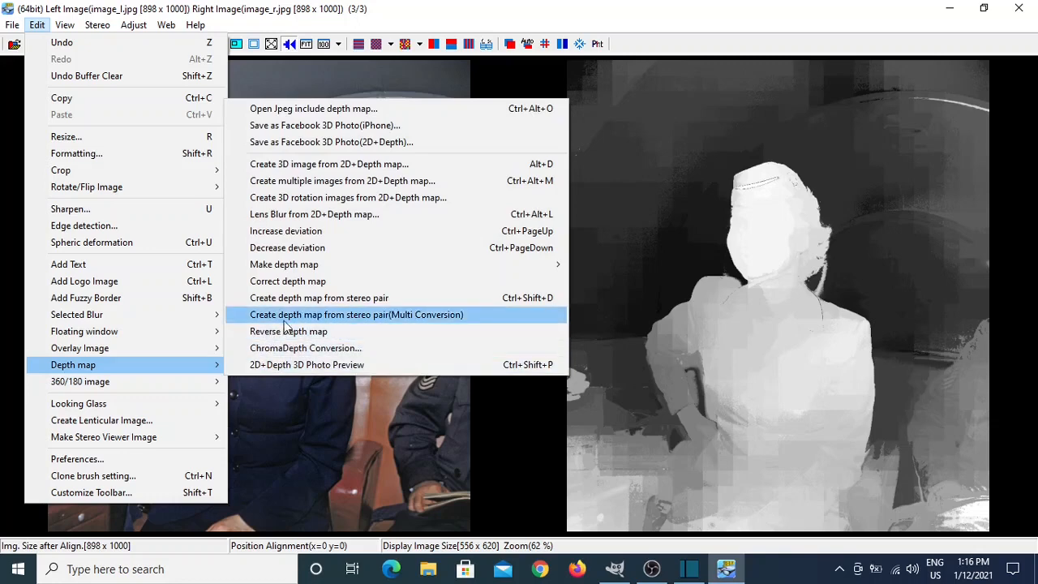
click(314, 284)
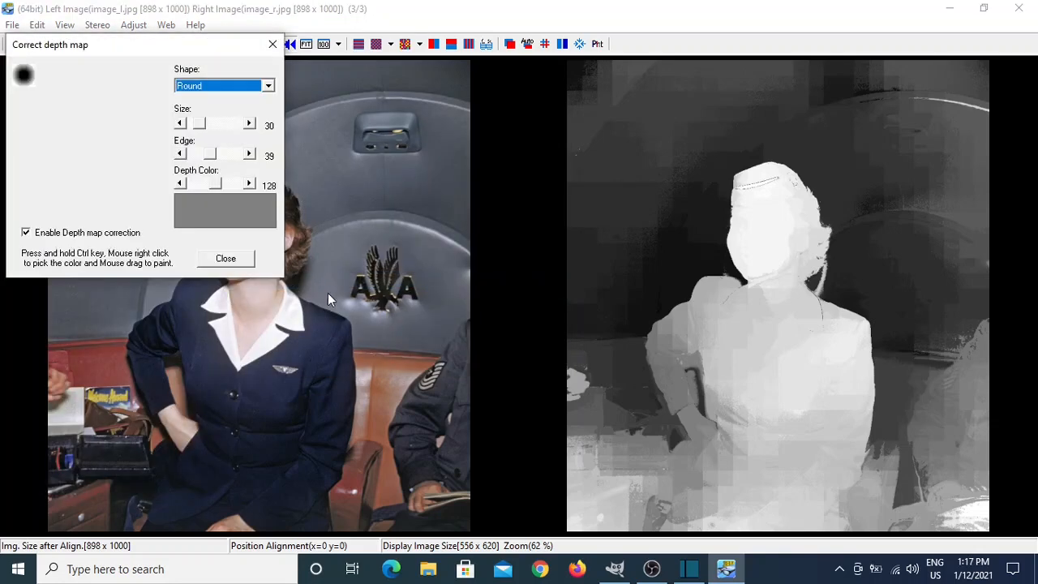
drag(199, 50, 439, 151)
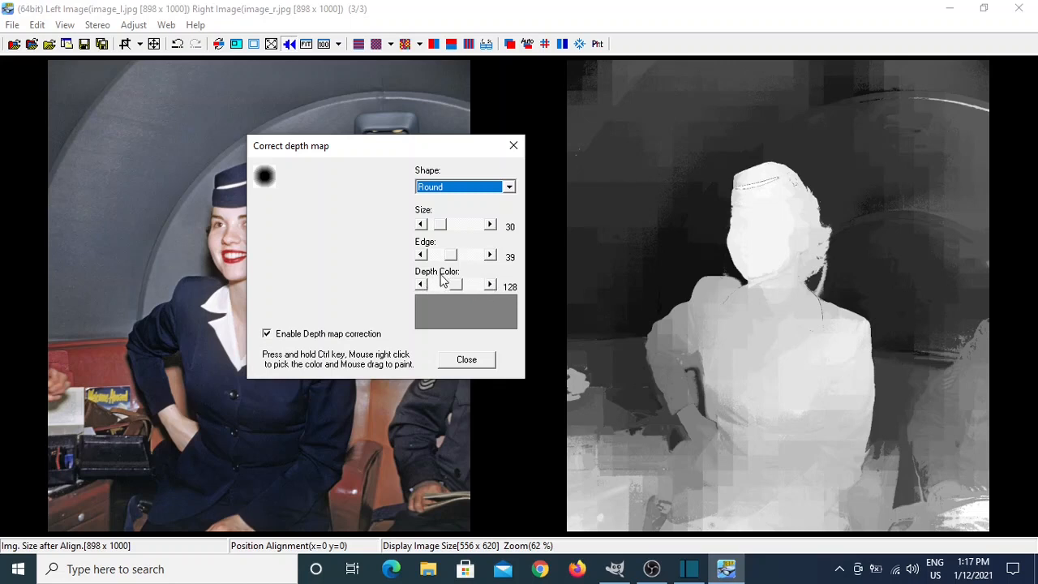
drag(442, 148, 330, 126)
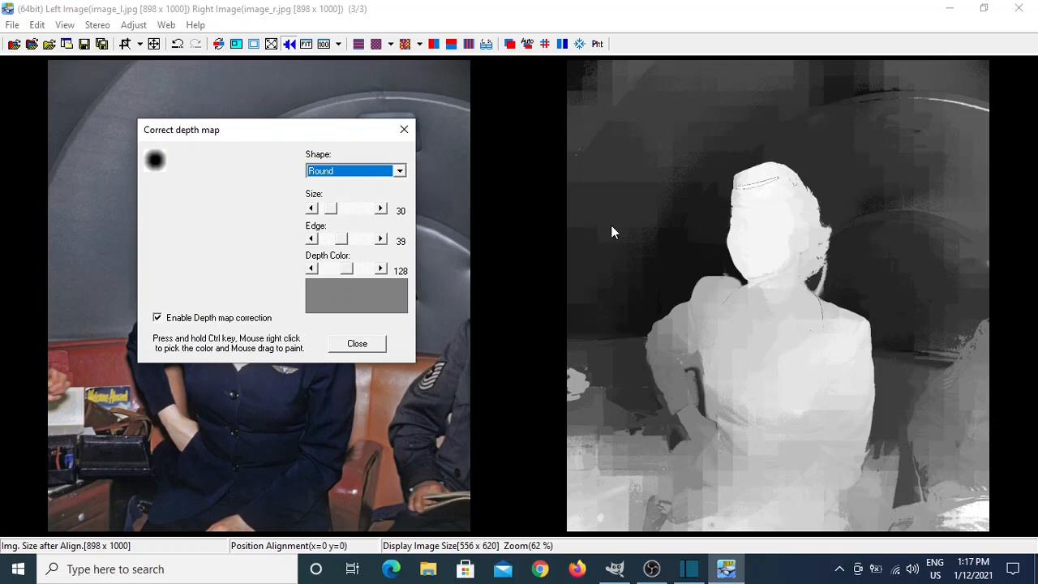
Sample depth colors from several spots on the woman's torso and lastly from her face in the depth map.
ctrl+right_click(757, 347)
ctrl+right_click(801, 328)
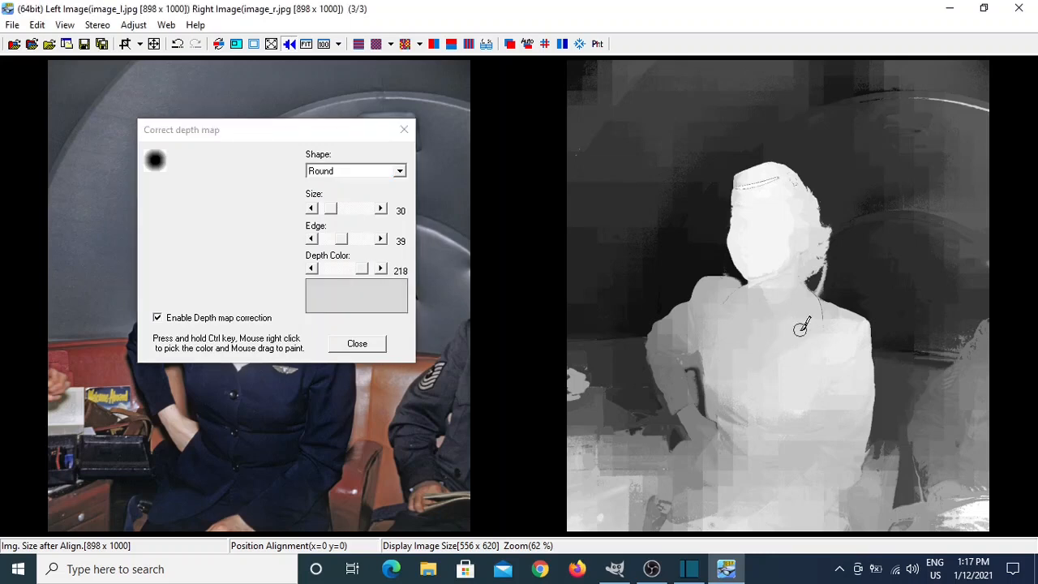
ctrl+right_click(751, 322)
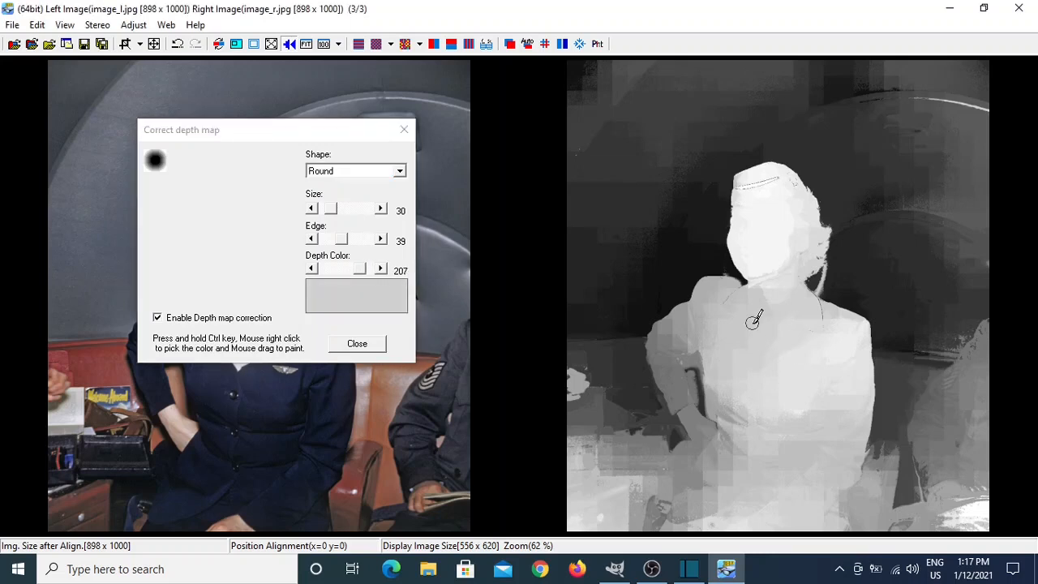
ctrl+right_click(818, 386)
ctrl+right_click(781, 386)
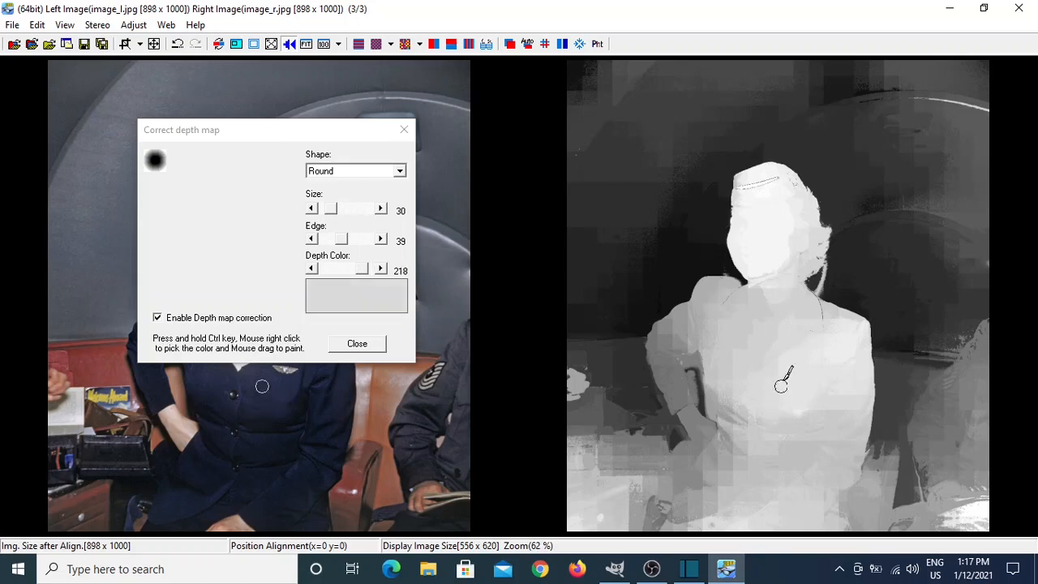
ctrl+right_click(745, 337)
ctrl+right_click(760, 232)
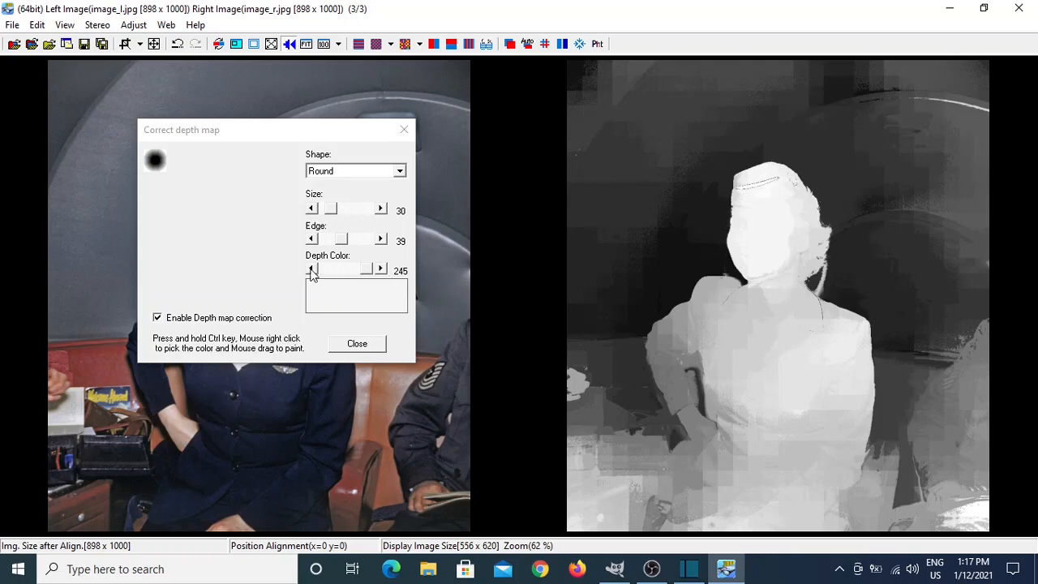
Set the correction brush's depth color to 227 and its size to 28.
click(381, 270)
click(381, 270)
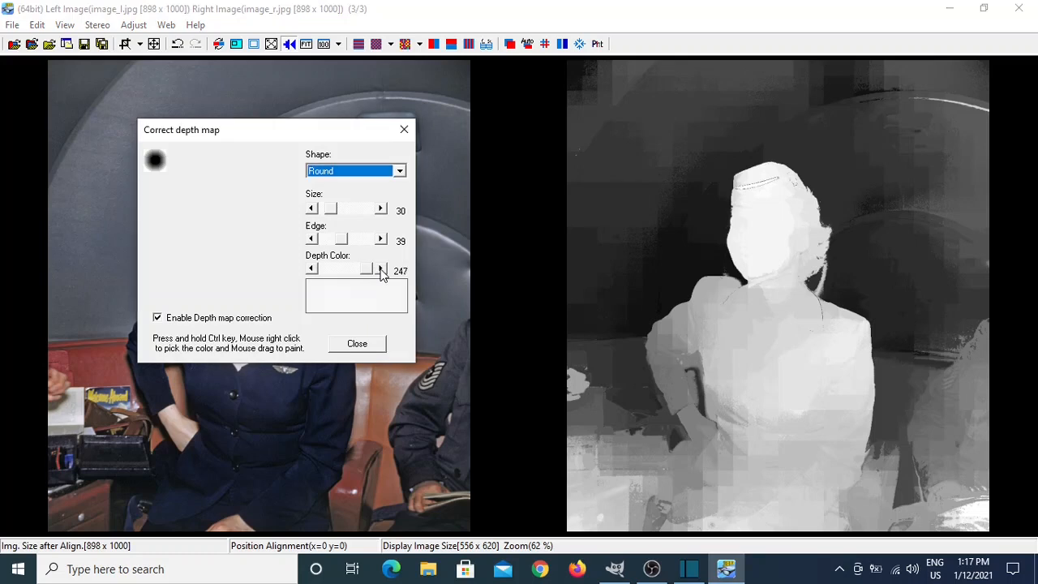
click(381, 271)
click(381, 271)
click(381, 271)
click(311, 270)
click(312, 270)
drag(311, 270, 311, 274)
click(381, 270)
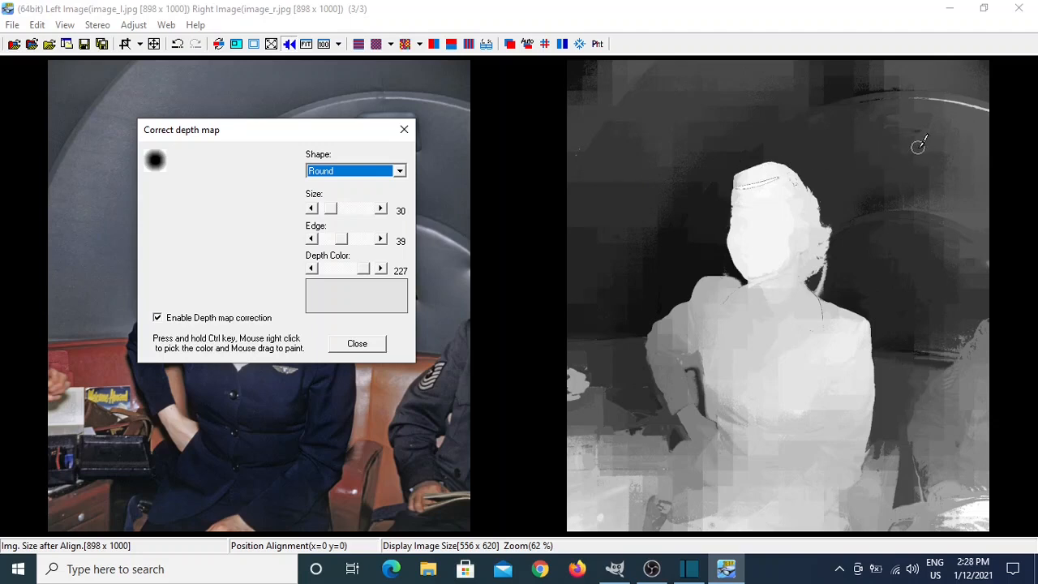
click(312, 210)
click(312, 210)
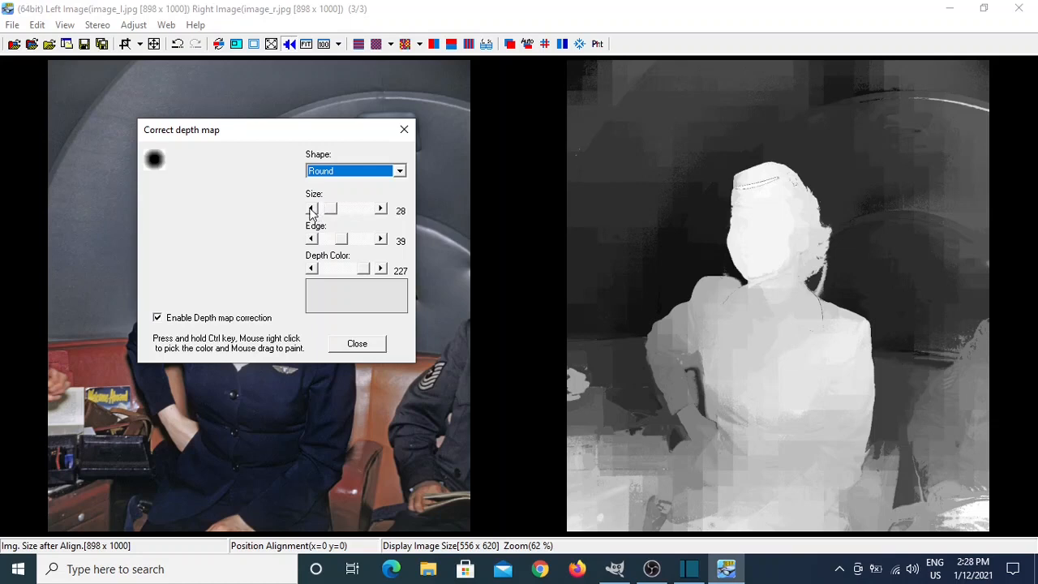
Set the depth correction brush size to 20.
click(311, 209)
click(312, 210)
click(311, 210)
click(311, 210)
click(311, 210)
click(311, 210)
click(312, 210)
click(311, 210)
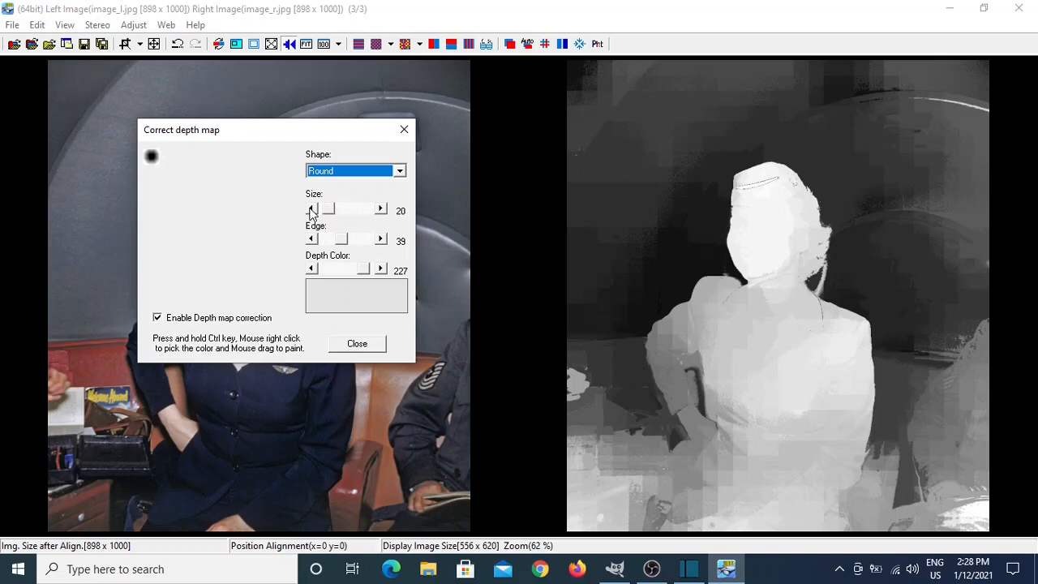
Paint out the white streak along the background arch in the depth map, using depth colors sampled beside it.
ctrl+right_click(920, 115)
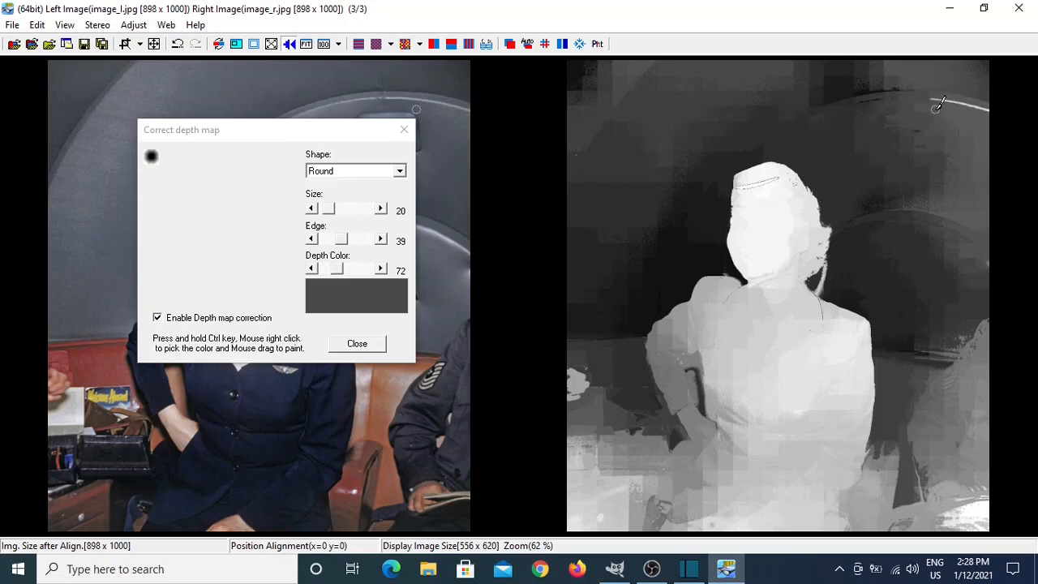
ctrl+right_click(939, 103)
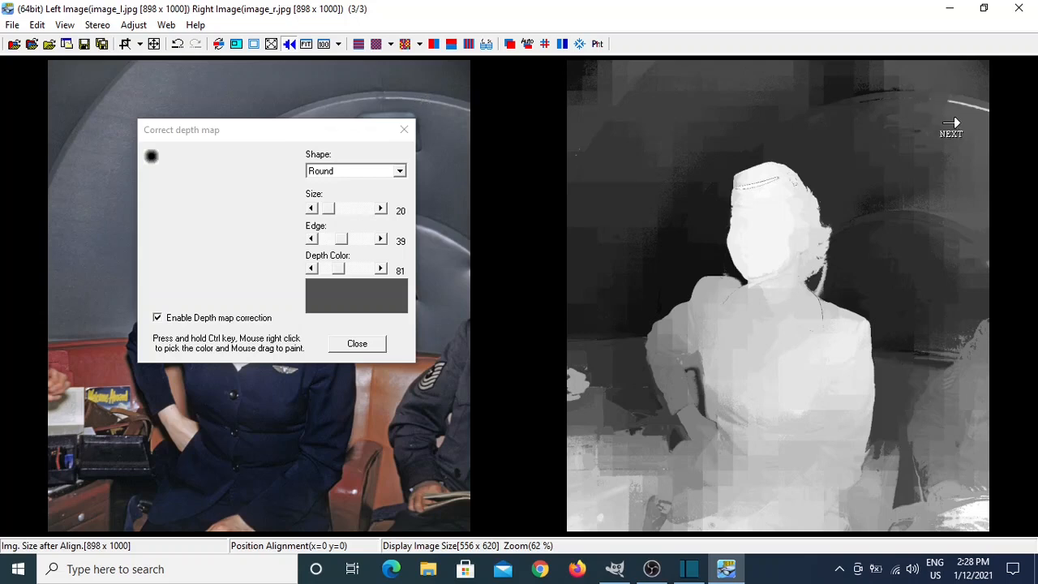
ctrl+right_click(957, 119)
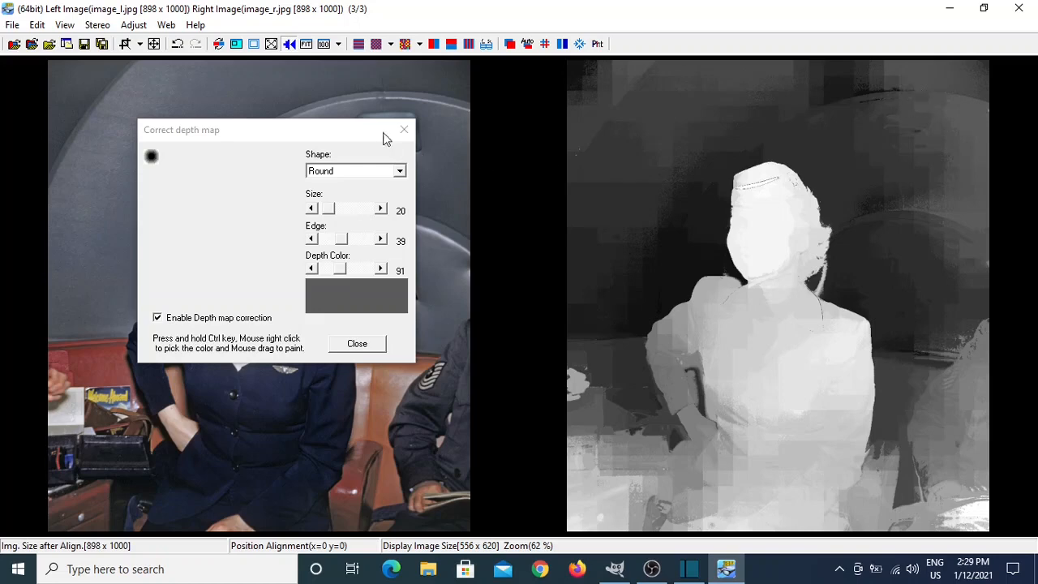
Move the correction dialog off the woman's figure and paint out the light strand beside her neck with background depth color 34.
drag(384, 138, 411, 225)
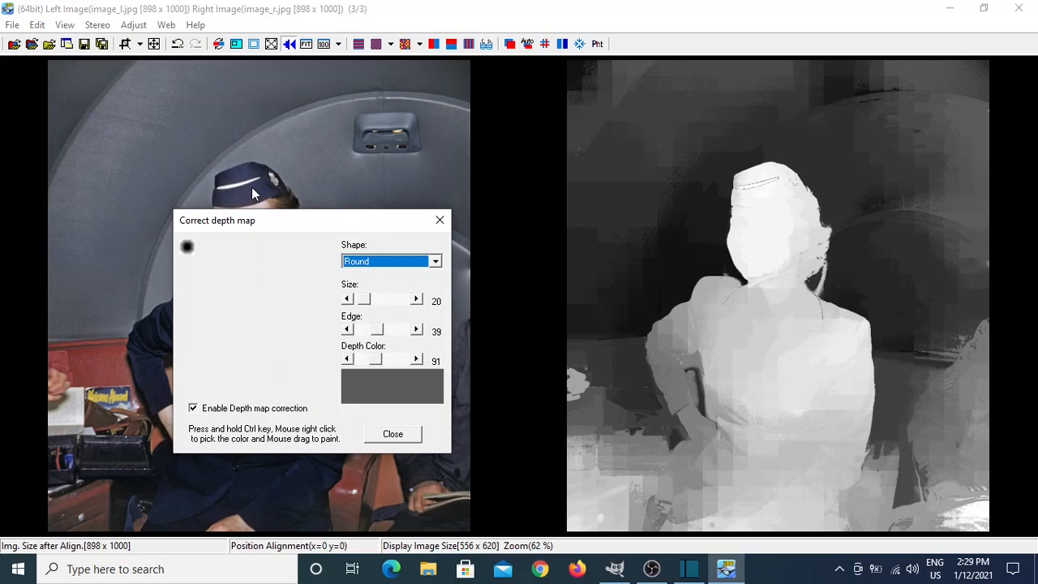
drag(292, 224, 478, 107)
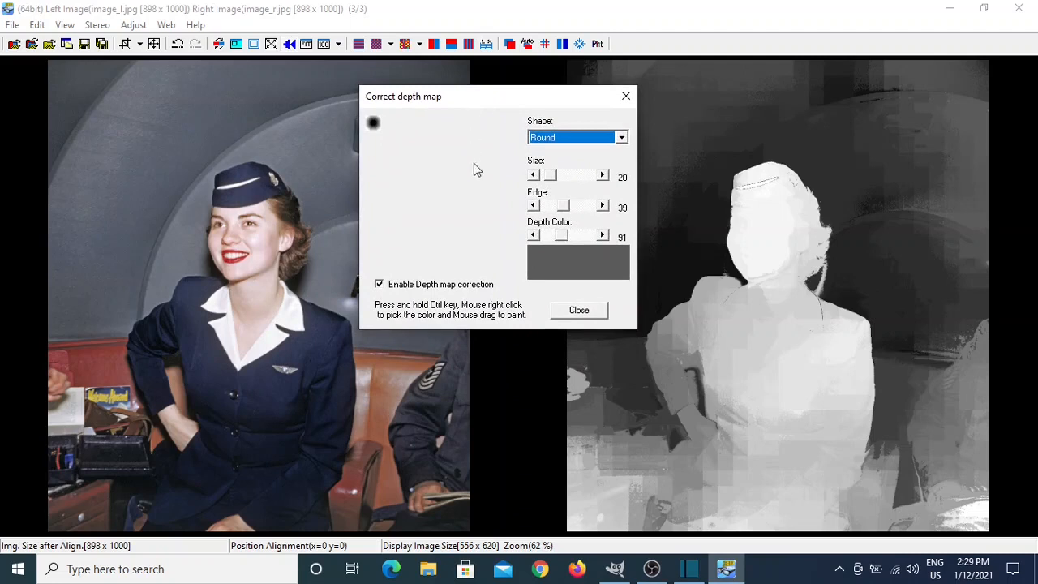
ctrl+right_click(836, 278)
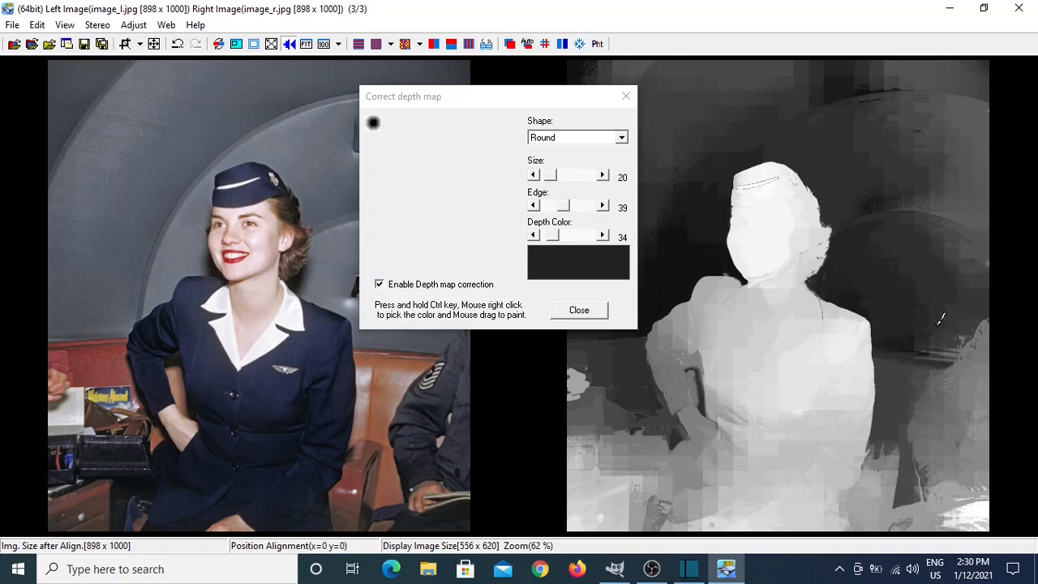
Paint out the streaks along the seatback's upper edge beside the seated man, using depth colors sampled around them.
ctrl+right_click(954, 332)
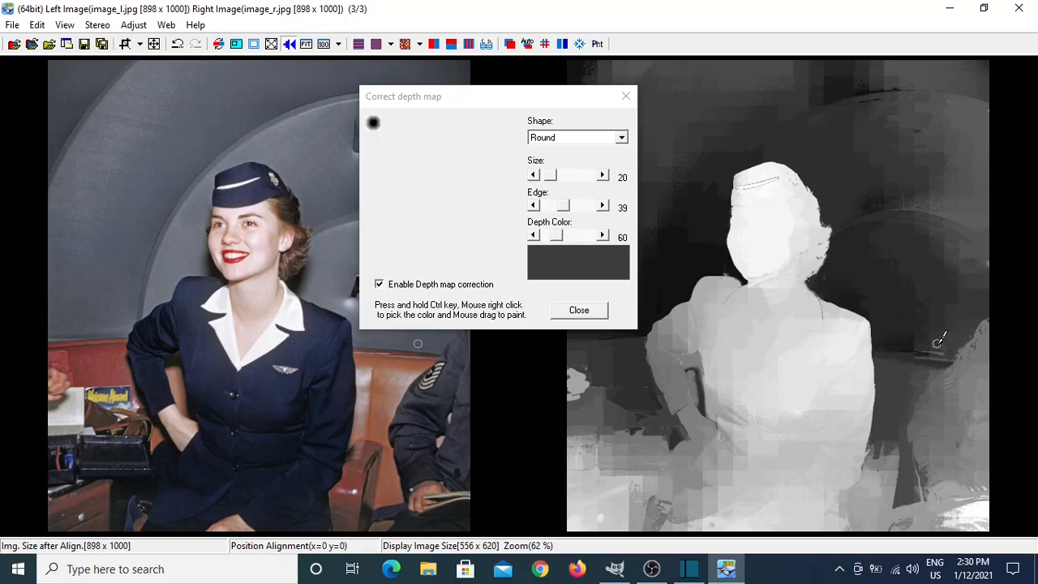
ctrl+right_click(942, 347)
ctrl+right_click(937, 359)
ctrl+right_click(947, 350)
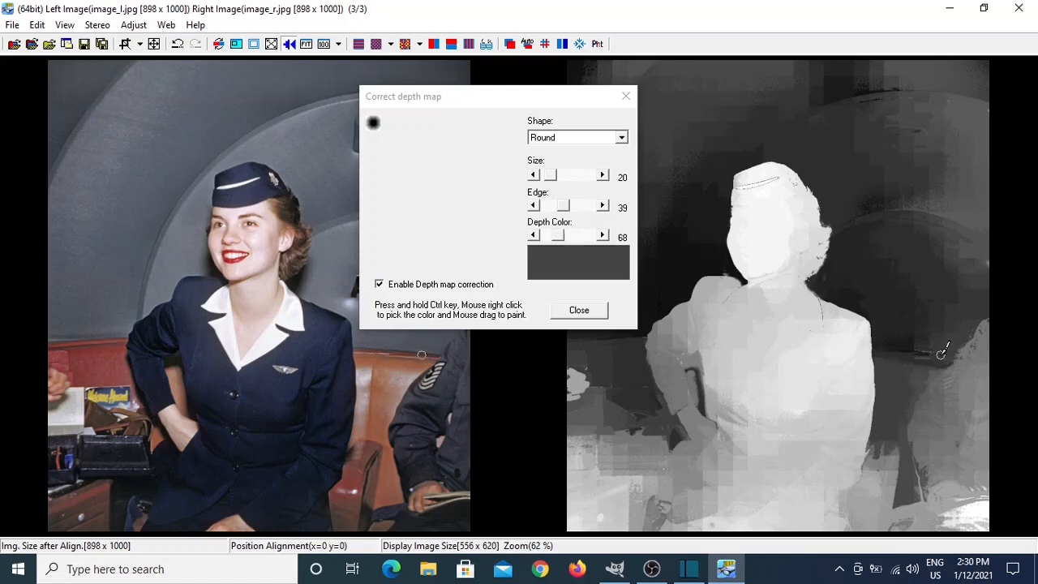
ctrl+right_click(922, 341)
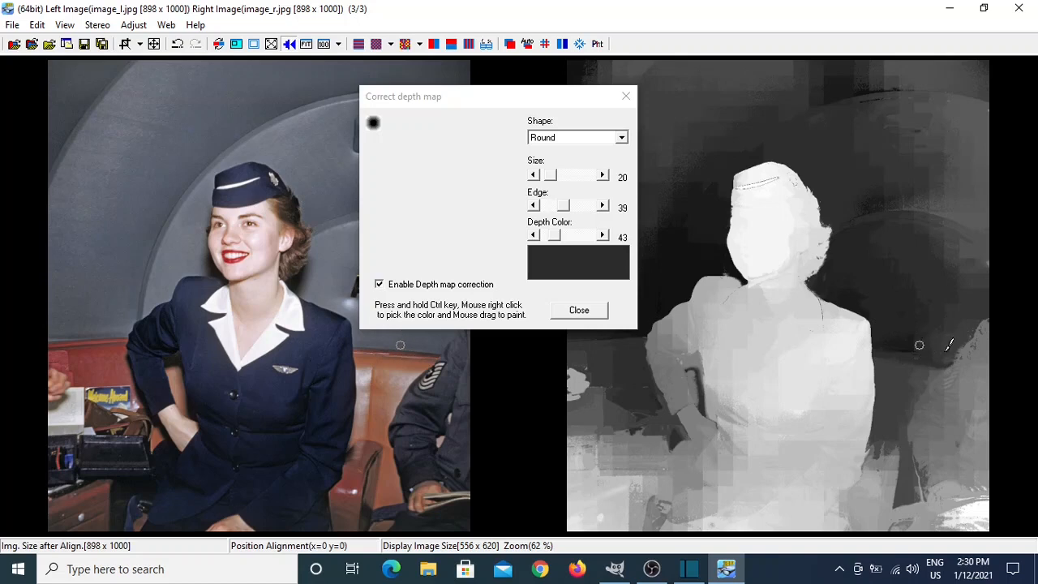
ctrl+right_click(912, 343)
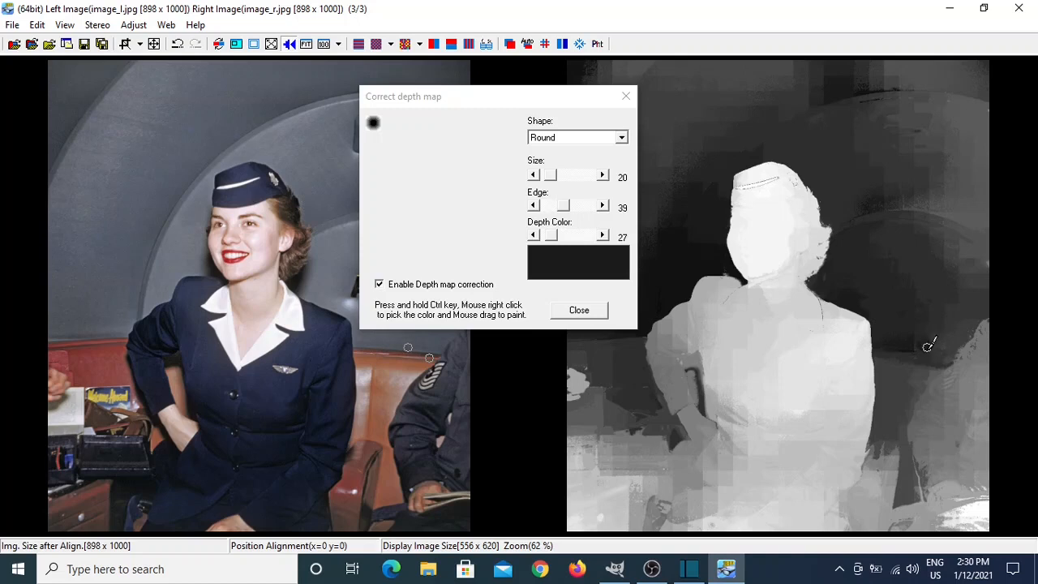
ctrl+right_click(980, 248)
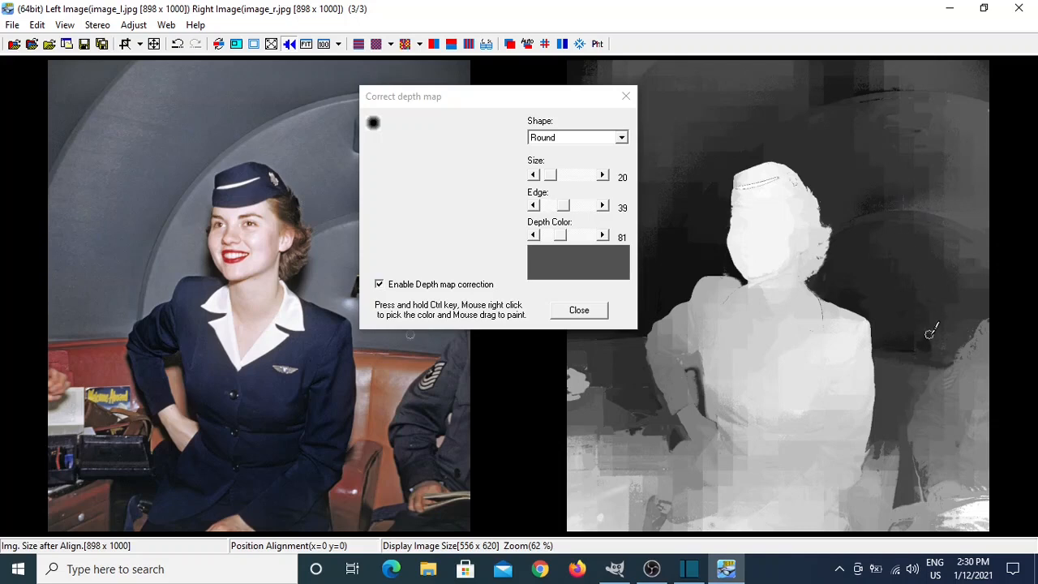
ctrl+right_click(923, 374)
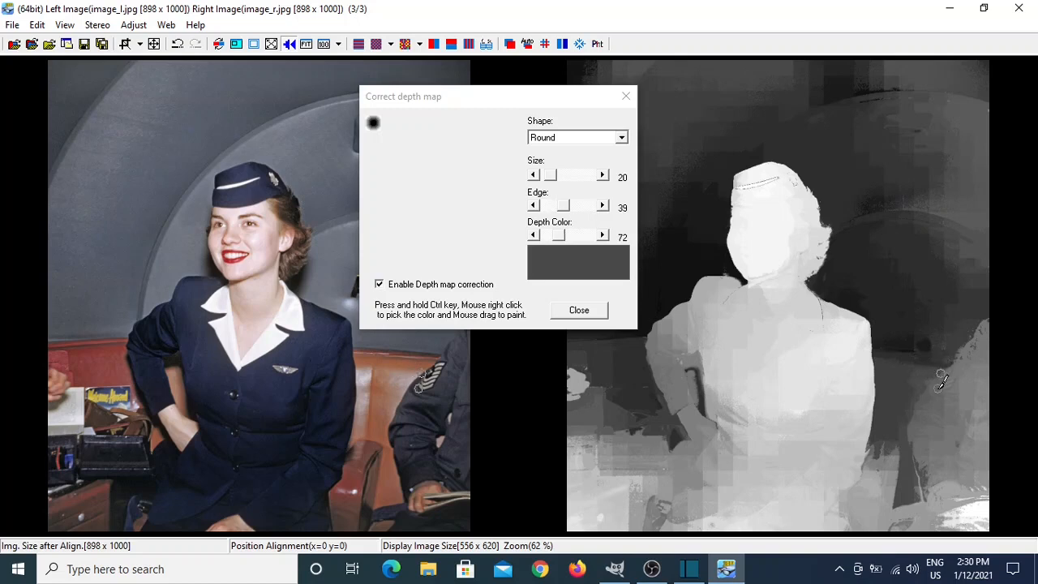
ctrl+right_click(940, 378)
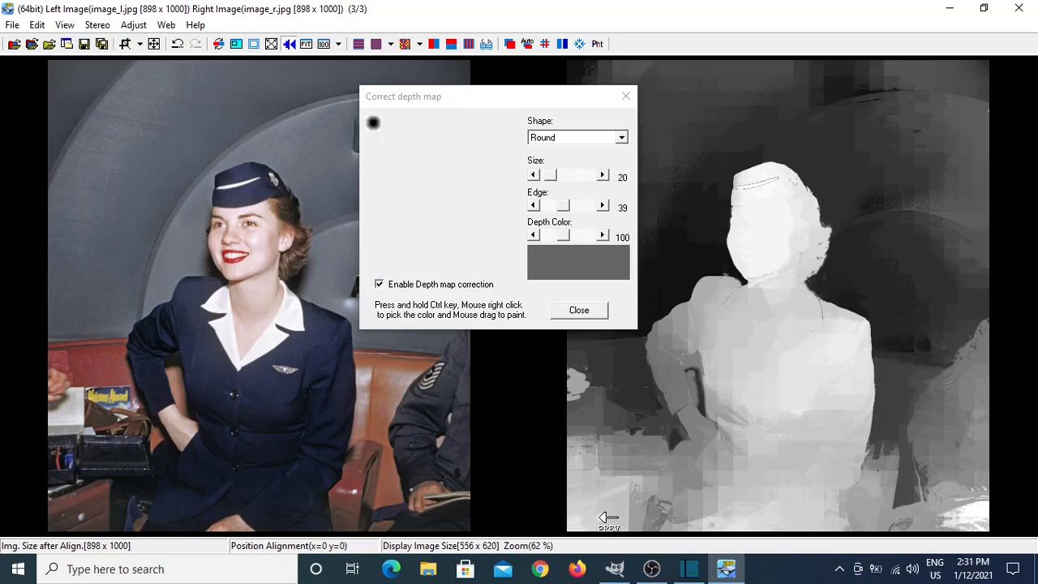
Paint over the white patch around the seated man's hand and papers, using depth colors sampled from the table and nearby areas.
ctrl+right_click(602, 508)
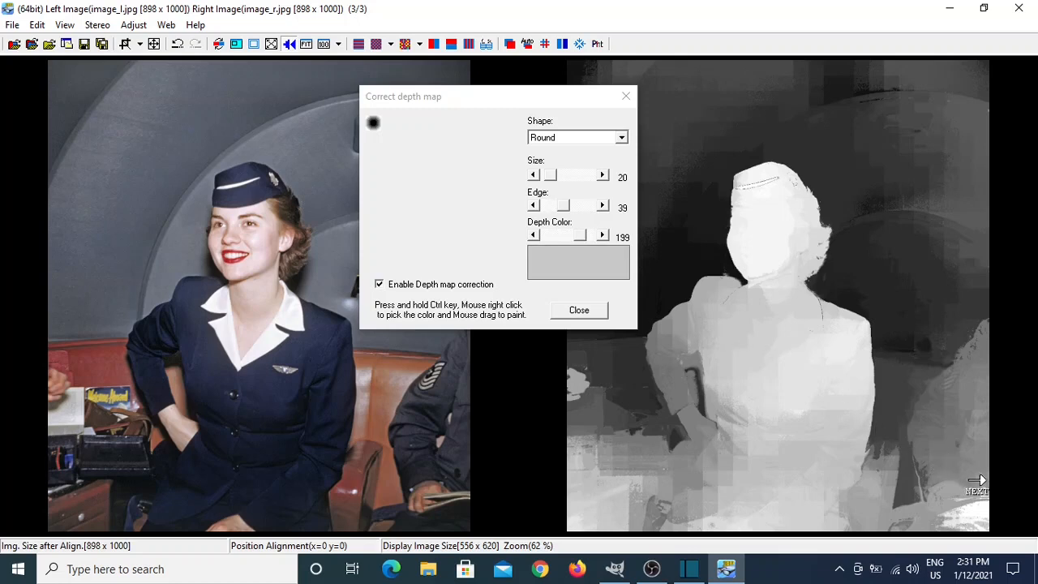
ctrl+right_click(931, 519)
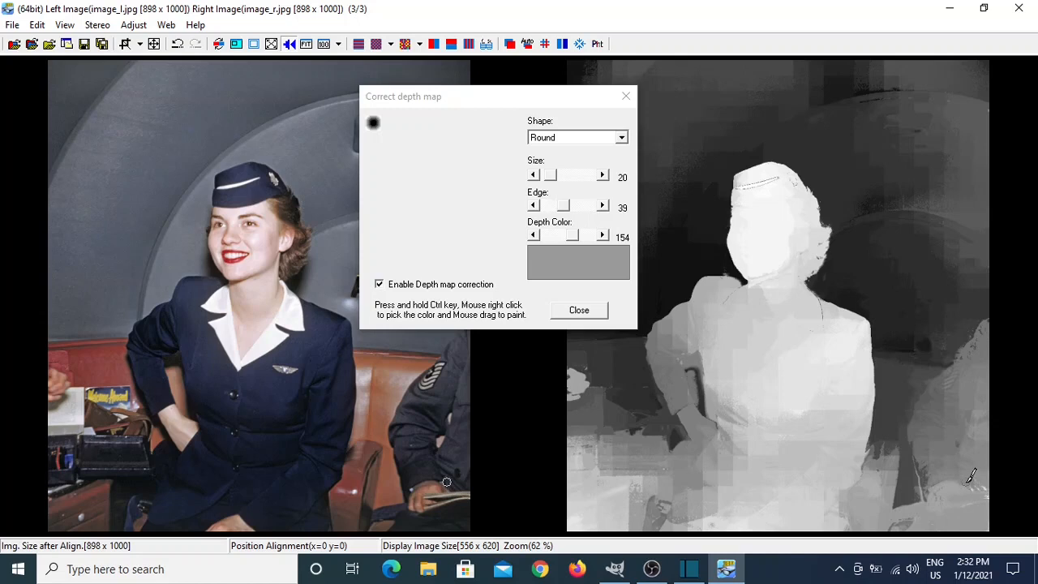
ctrl+right_click(969, 477)
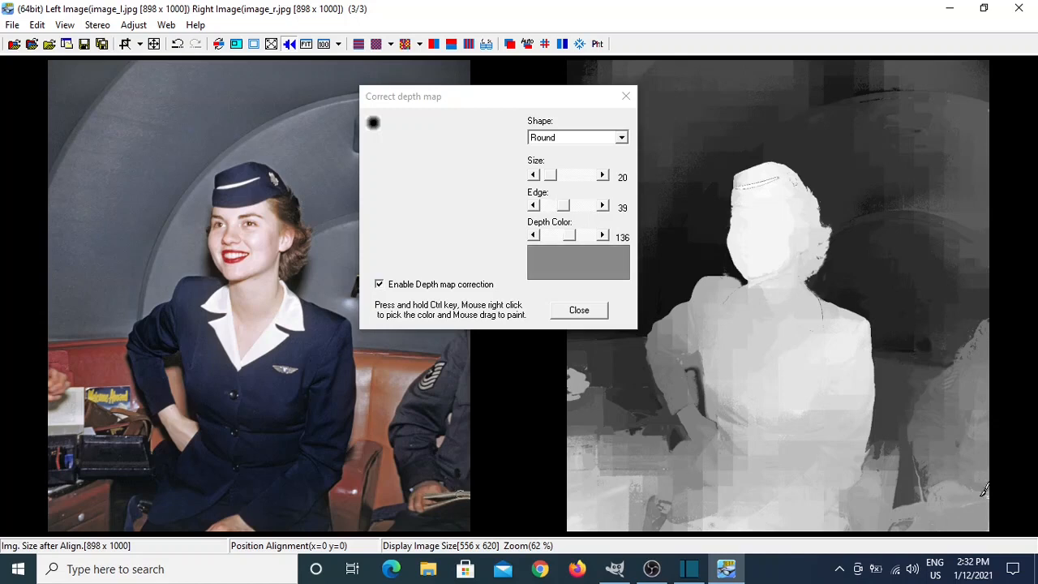
ctrl+right_click(971, 505)
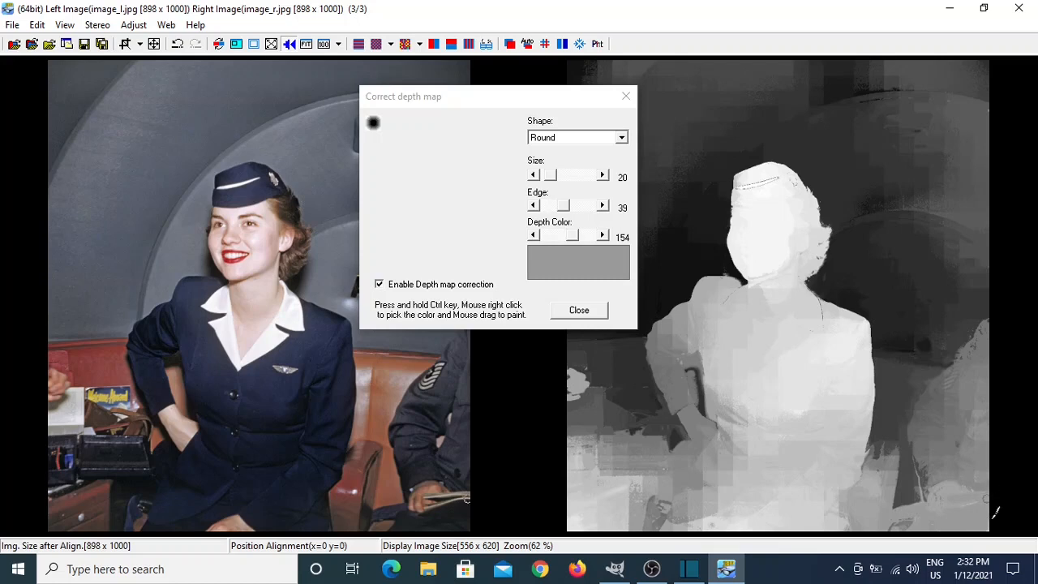
ctrl+right_click(941, 504)
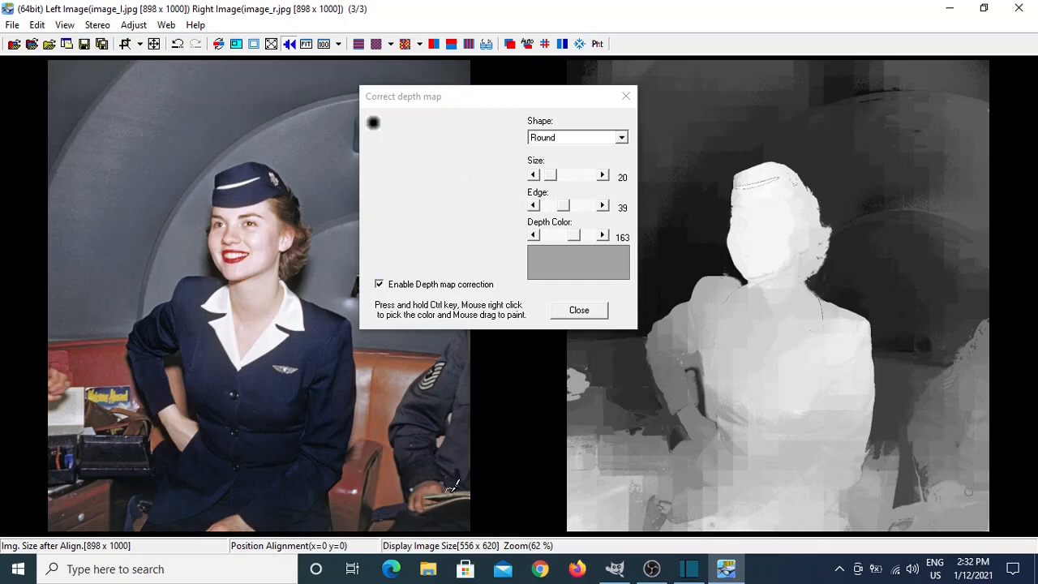
Set the correction brush size to 10 and touch up the depth beside the seated man's hand with depth colors 163 and 154.
click(534, 176)
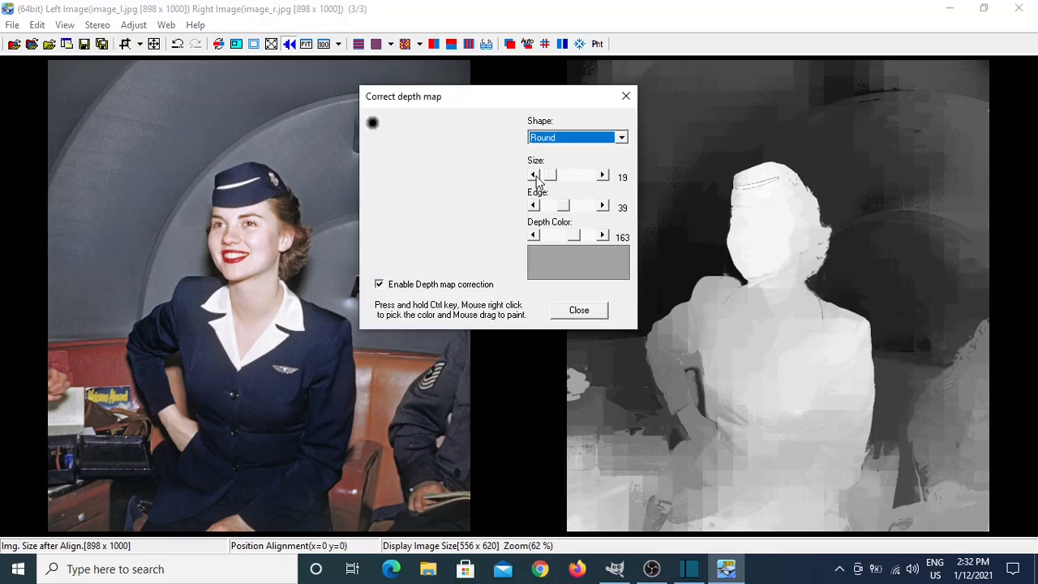
click(533, 176)
click(533, 176)
click(534, 176)
click(533, 176)
click(533, 176)
click(533, 175)
click(533, 176)
click(534, 177)
click(535, 177)
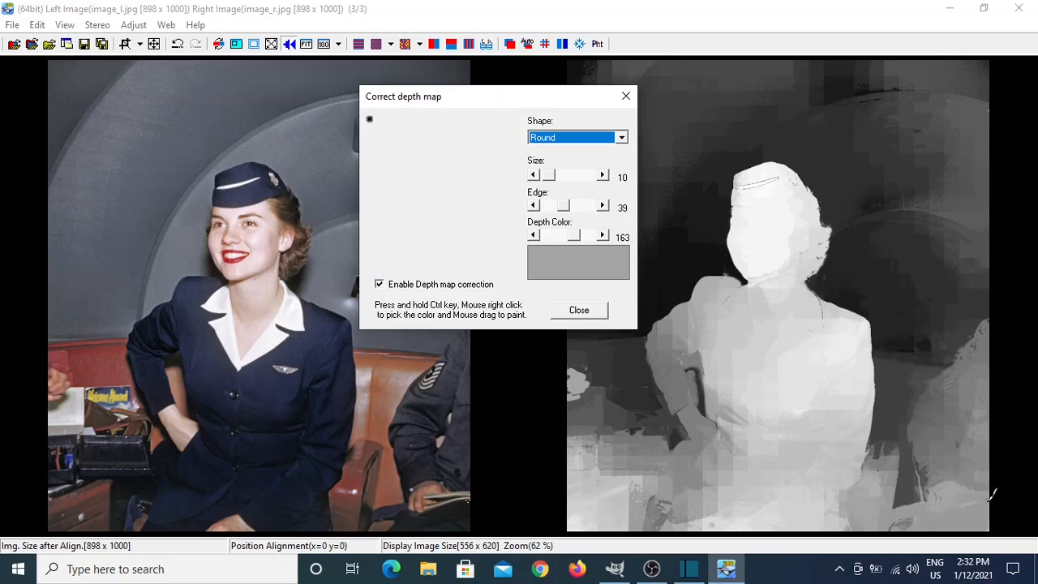
click(940, 501)
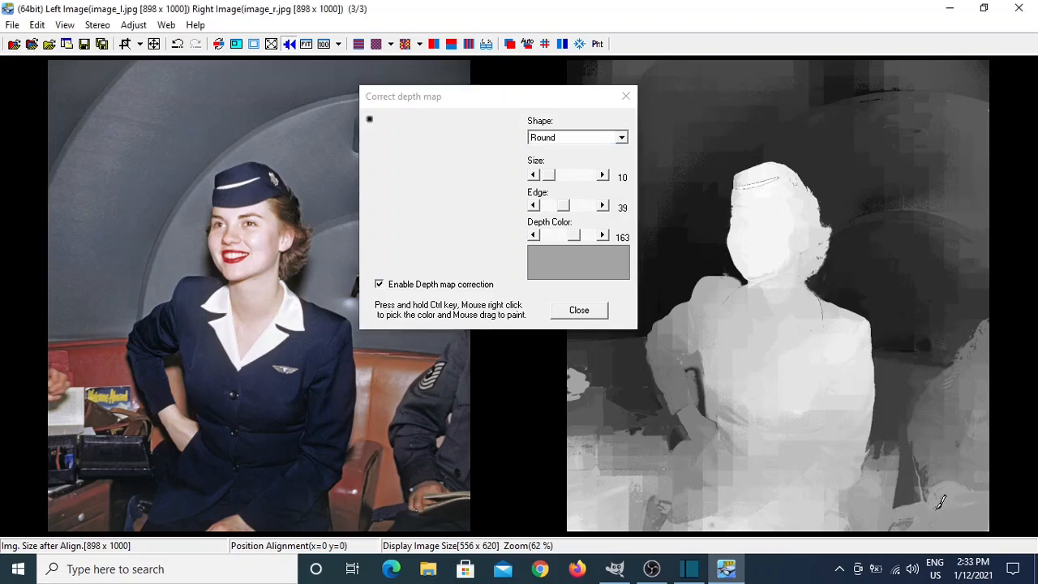
ctrl+right_click(984, 502)
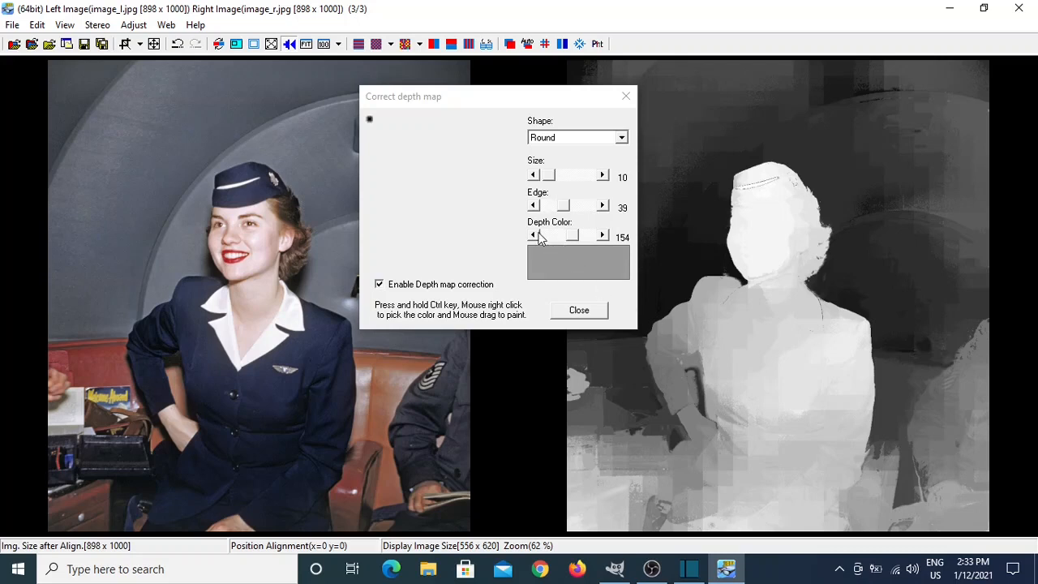
Paint the seated man's papers as light strips with depth color 209 sampled from the woman's lap, continuing with depth color 214.
ctrl+right_click(798, 502)
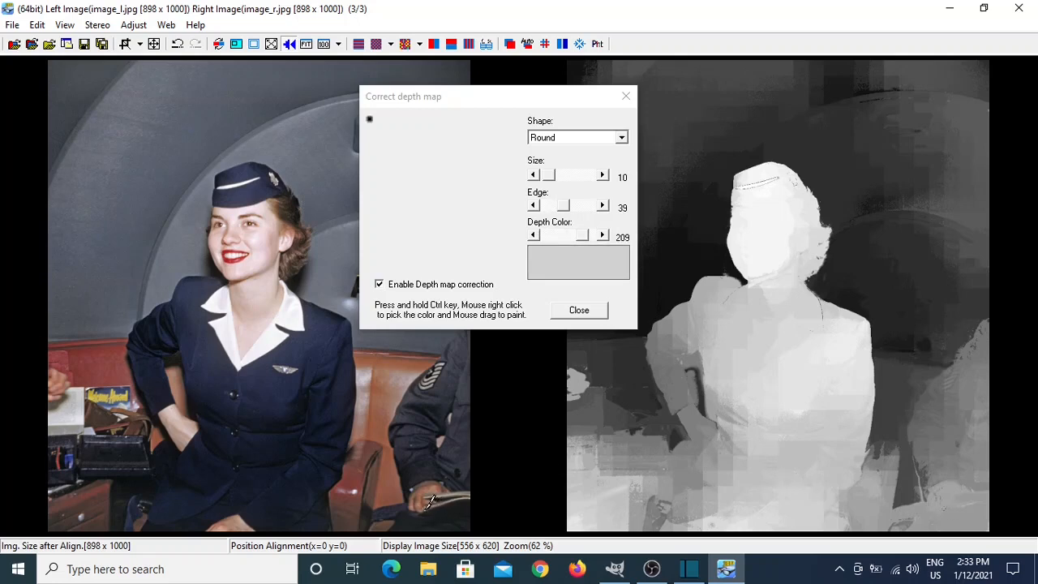
drag(430, 500, 478, 492)
drag(430, 490, 477, 486)
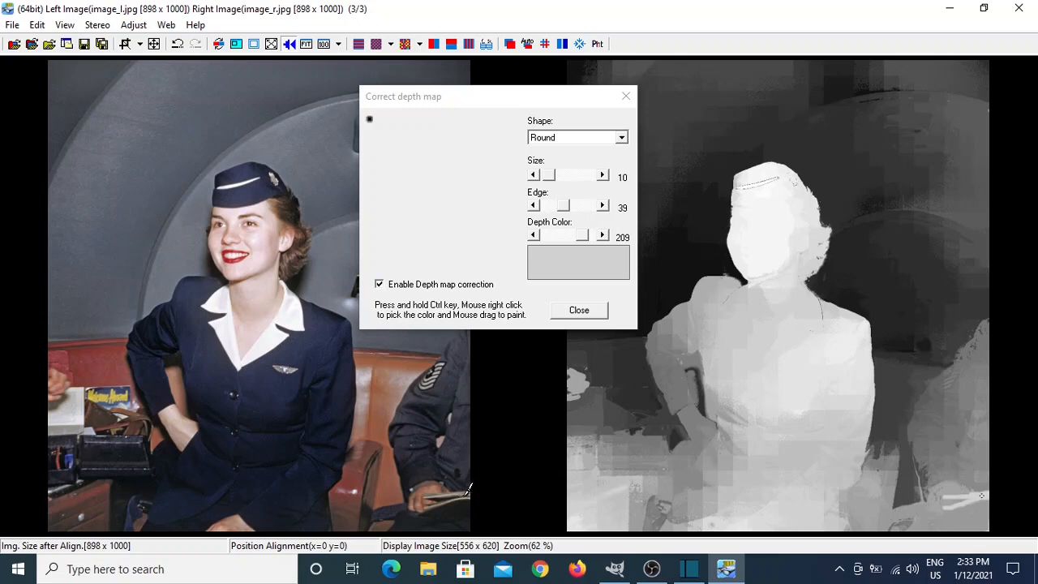
click(603, 237)
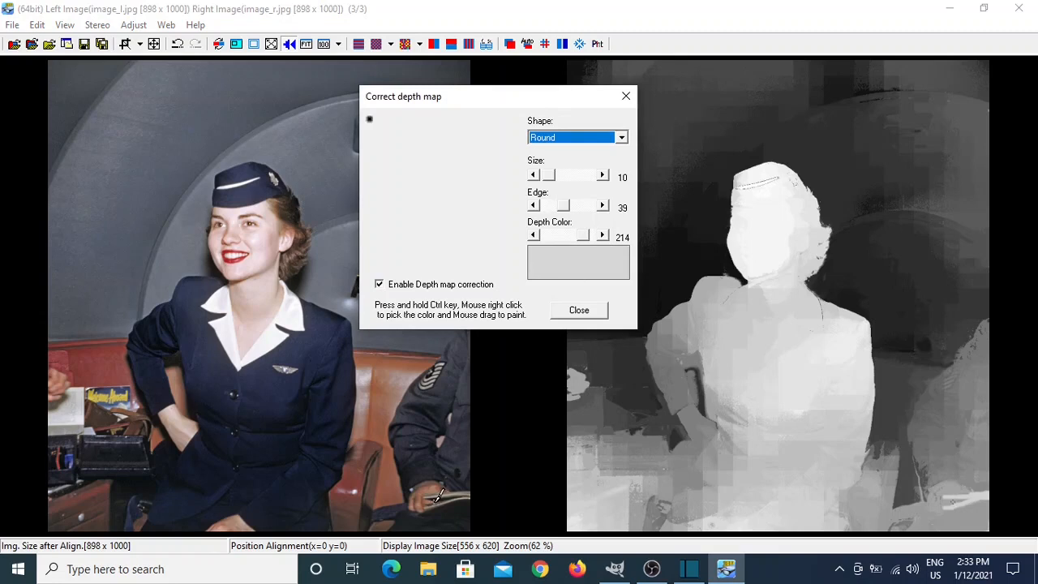
click(438, 496)
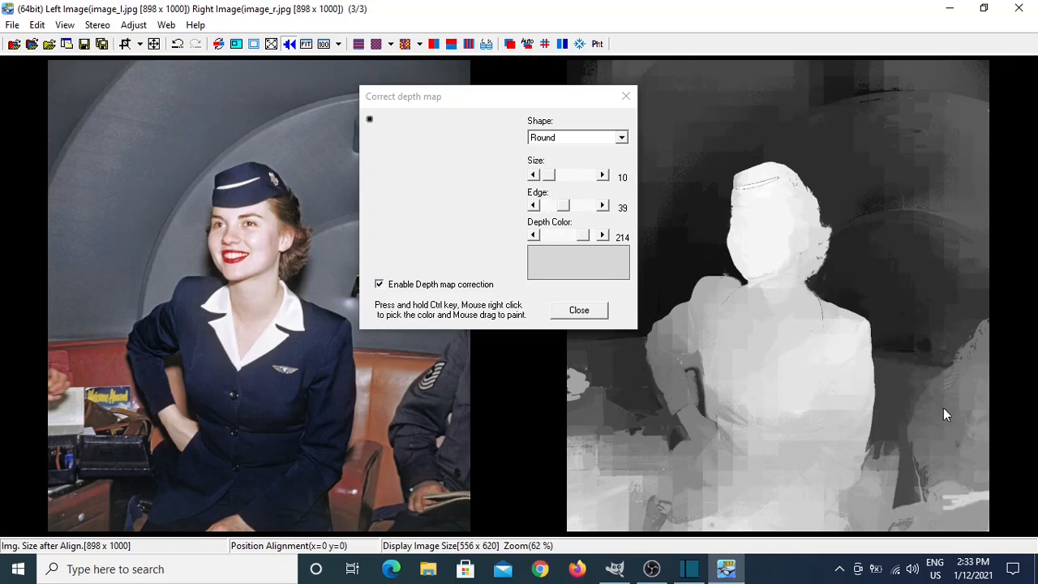
Refine the shape of the papers and the area around them with depth colors sampled nearby, ending with 202.
ctrl+right_click(976, 483)
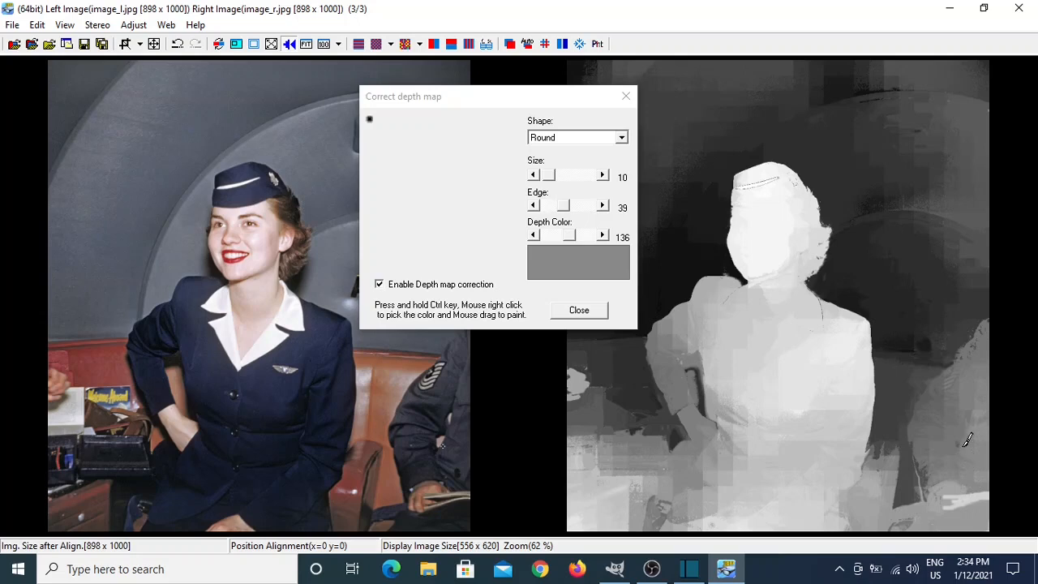
ctrl+right_click(950, 500)
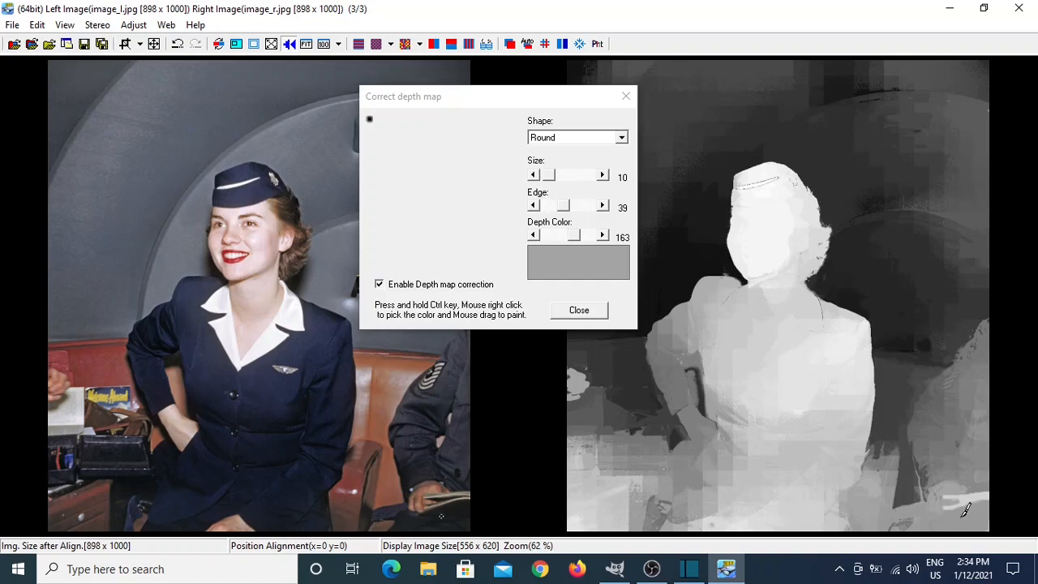
ctrl+right_click(958, 508)
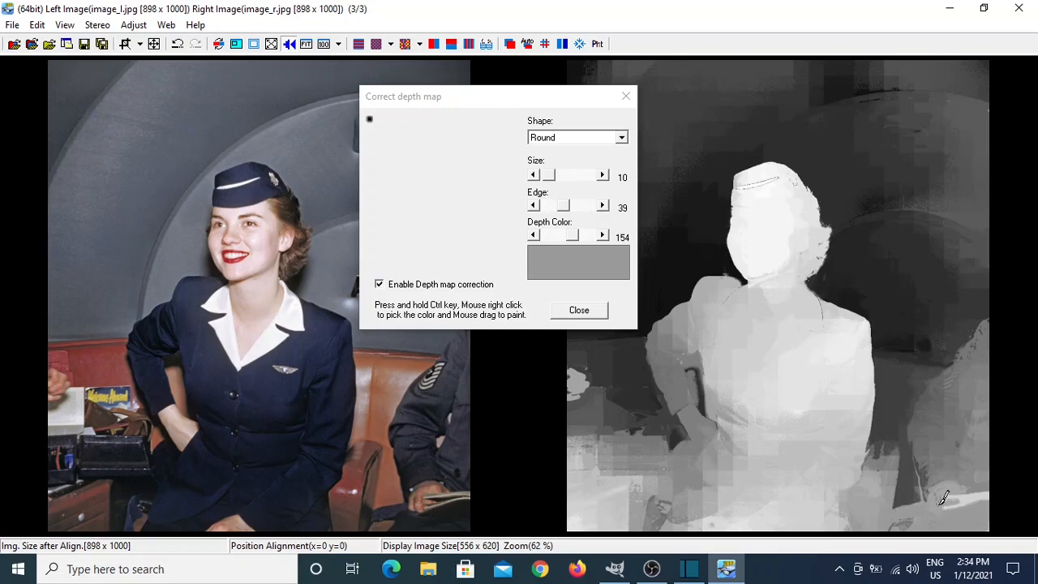
ctrl+right_click(943, 499)
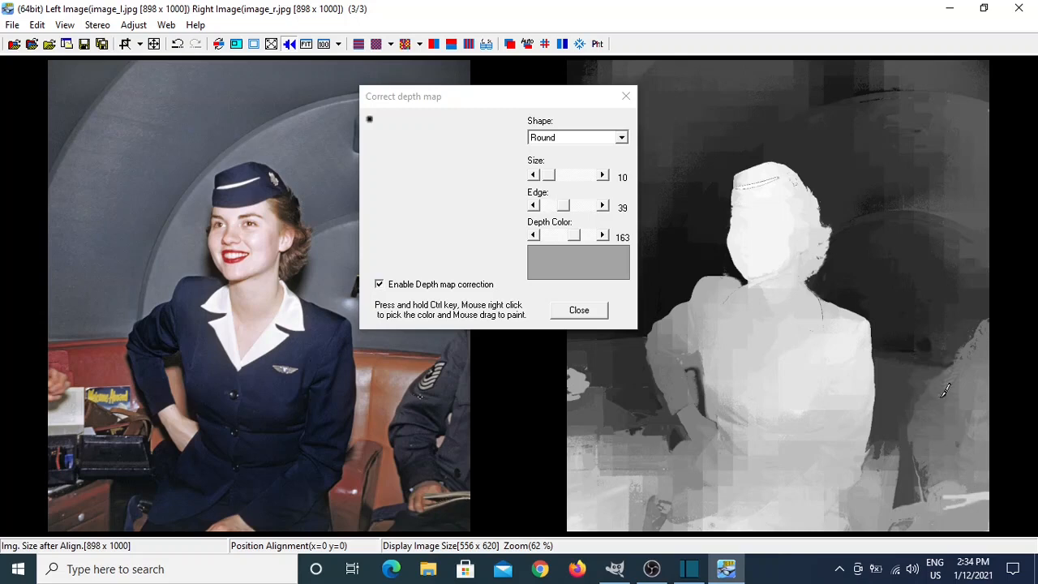
ctrl+right_click(974, 497)
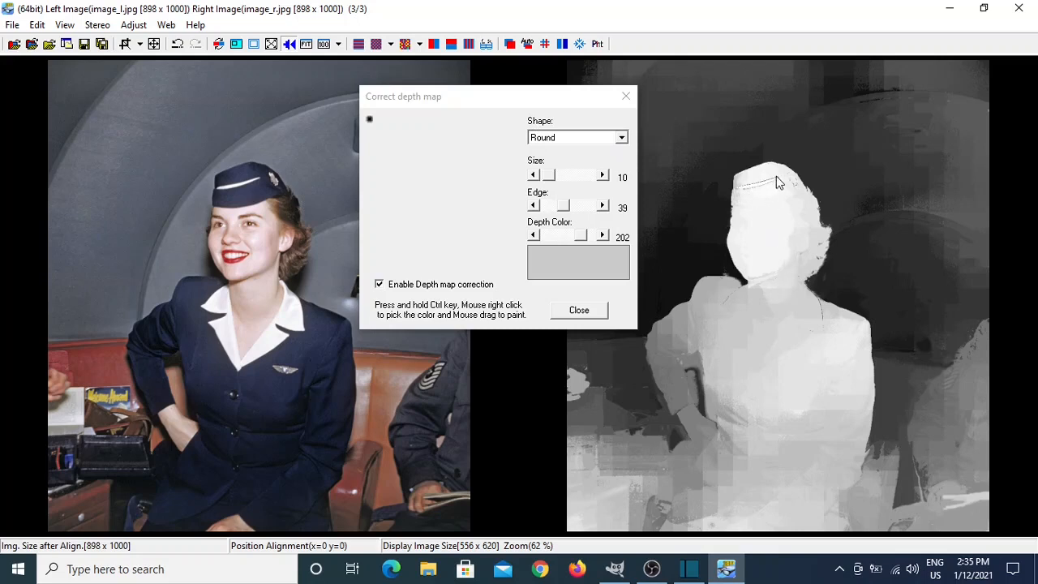
Paint out the dark dotted line across the woman's cap, using depth colors sampled from the cap around it.
ctrl+right_click(754, 178)
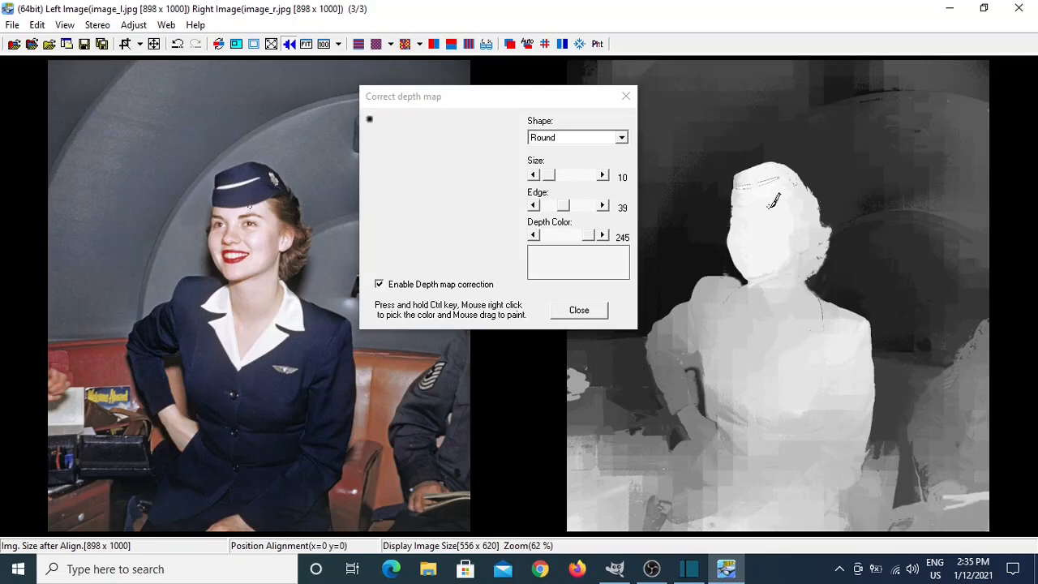
ctrl+right_click(762, 175)
ctrl+right_click(770, 181)
ctrl+right_click(740, 184)
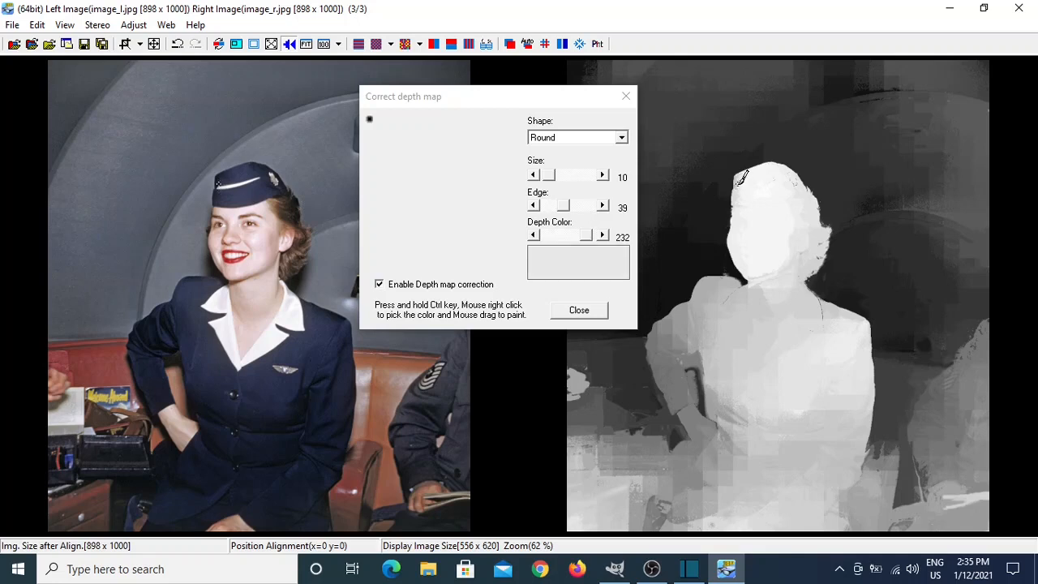
ctrl+right_click(740, 184)
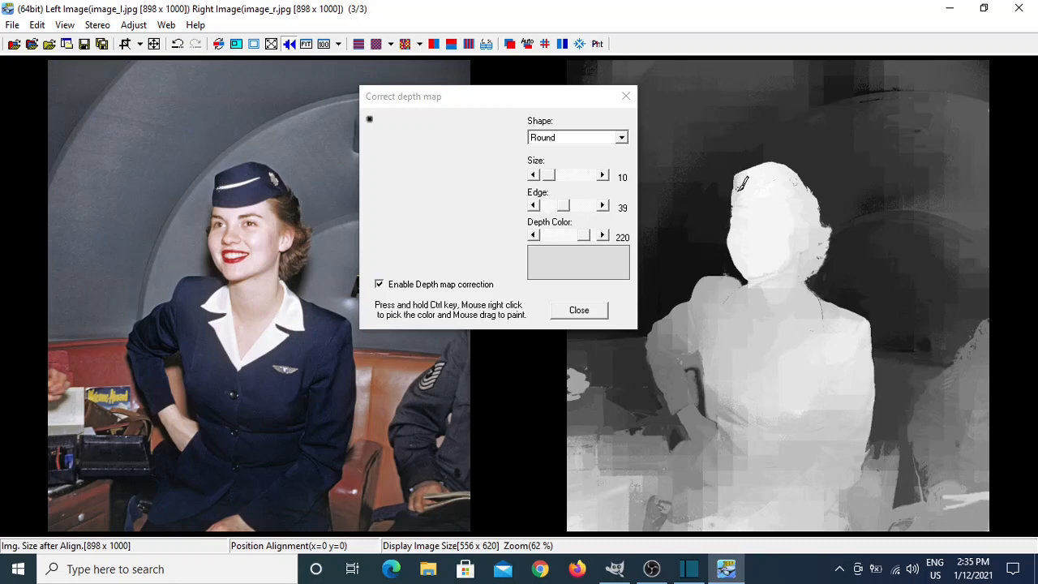
Set the correction brush size to 15 and retouch the boundary between the woman's jaw and neck with a sampled depth color of 225.
ctrl+right_click(799, 188)
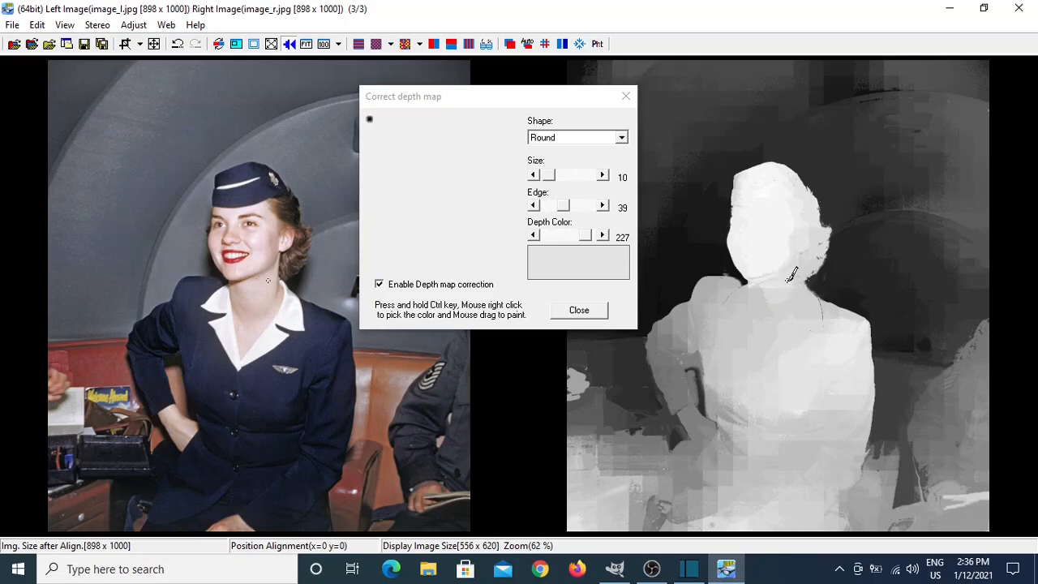
click(603, 176)
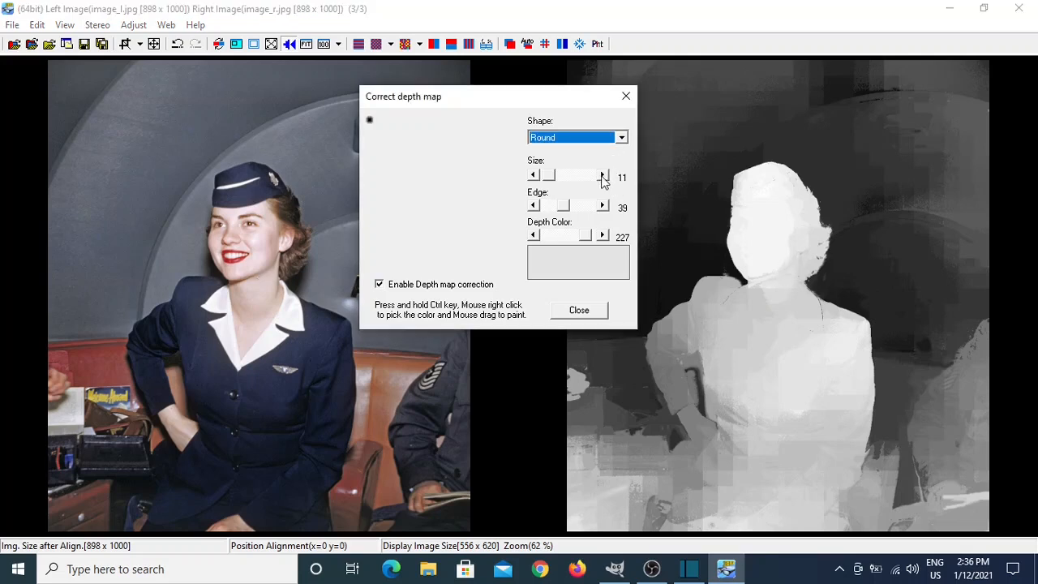
click(602, 176)
click(602, 176)
click(602, 176)
ctrl+right_click(786, 272)
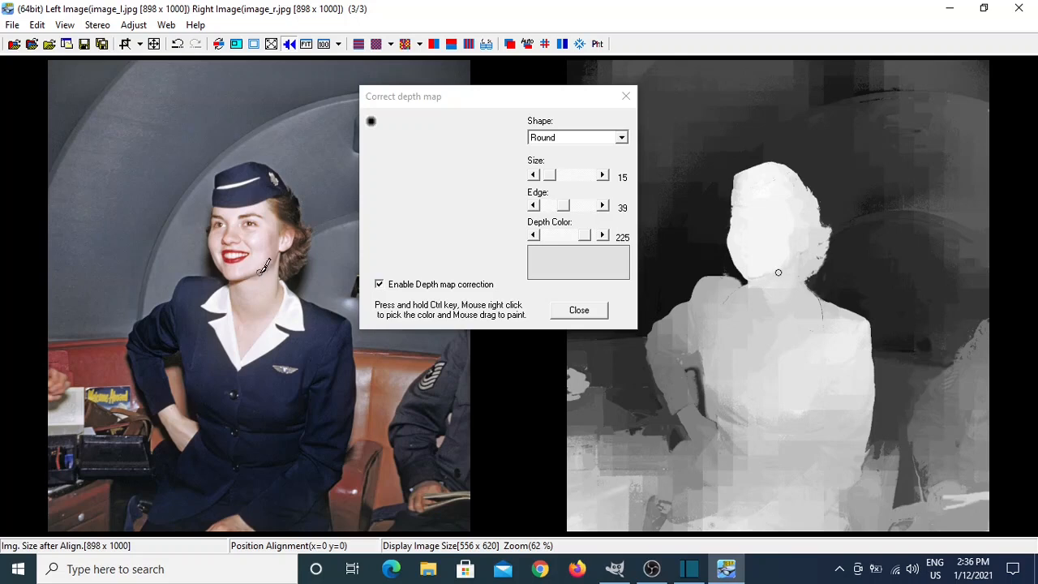
Refine the woman's jawline and neck with depth colors 245 and 218 sampled from her face and neck.
ctrl+right_click(265, 280)
ctrl+right_click(247, 270)
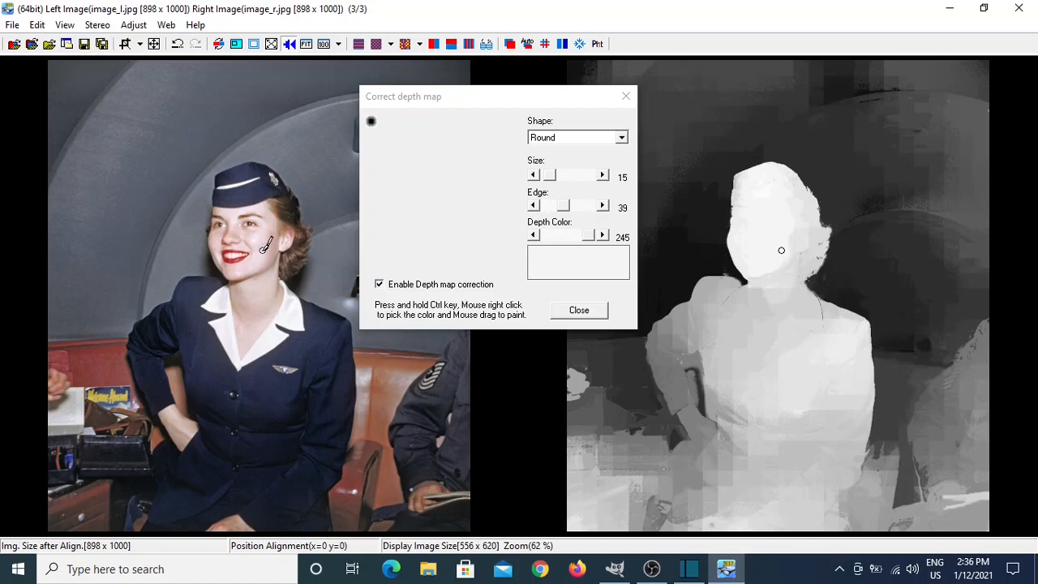
ctrl+right_click(255, 292)
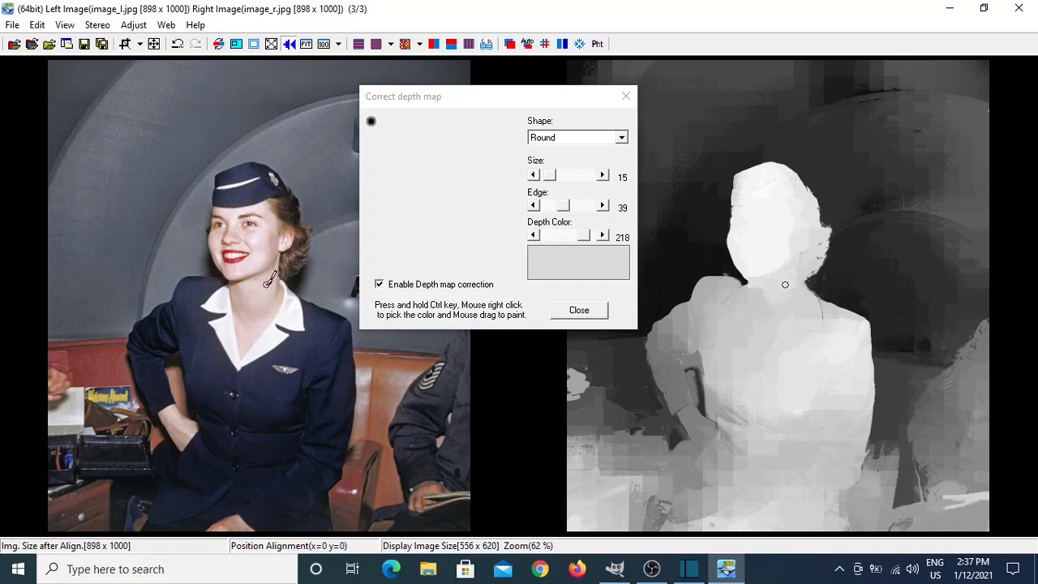
ctrl+right_click(234, 273)
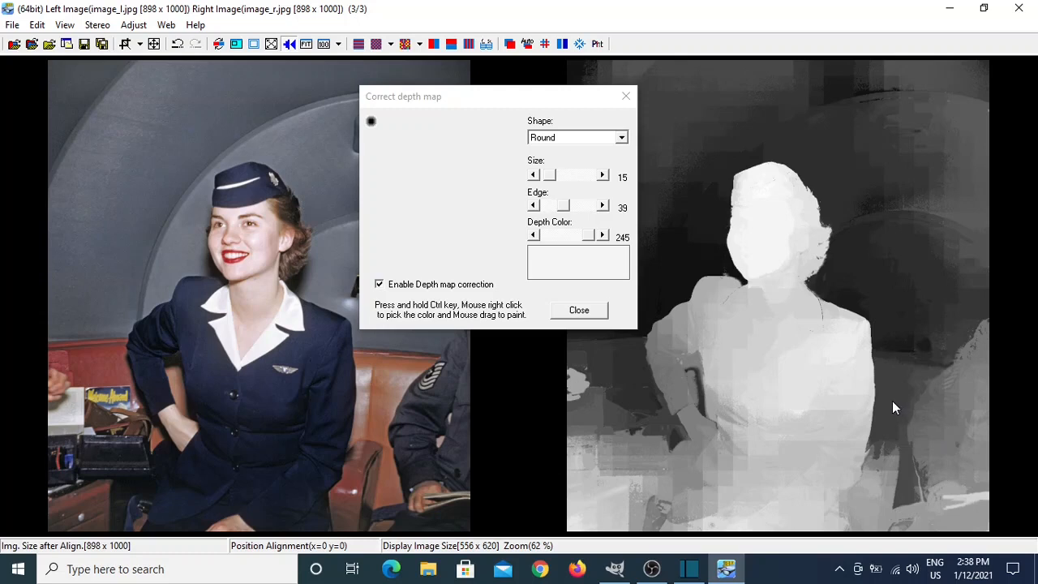
Try painting the seated man's papers with depth color 198 and brush size 12, and undo the stroke.
ctrl+right_click(973, 500)
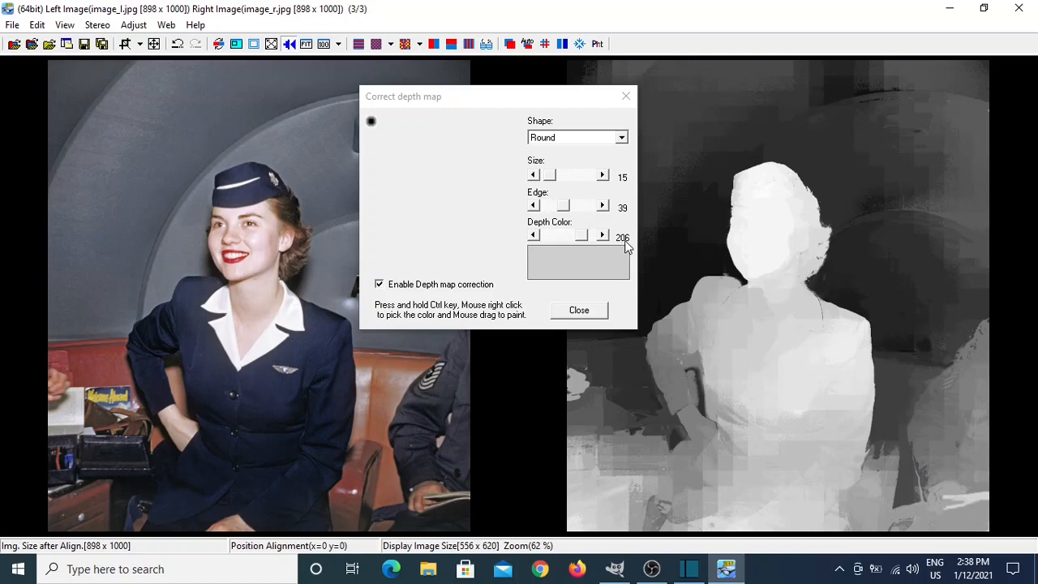
click(534, 236)
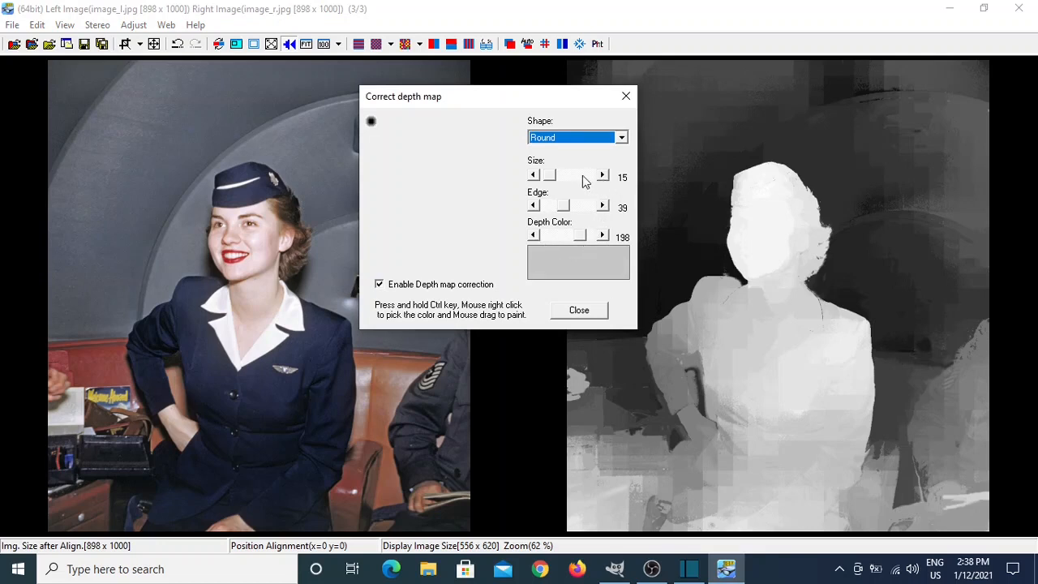
click(532, 176)
click(532, 178)
click(533, 178)
click(967, 505)
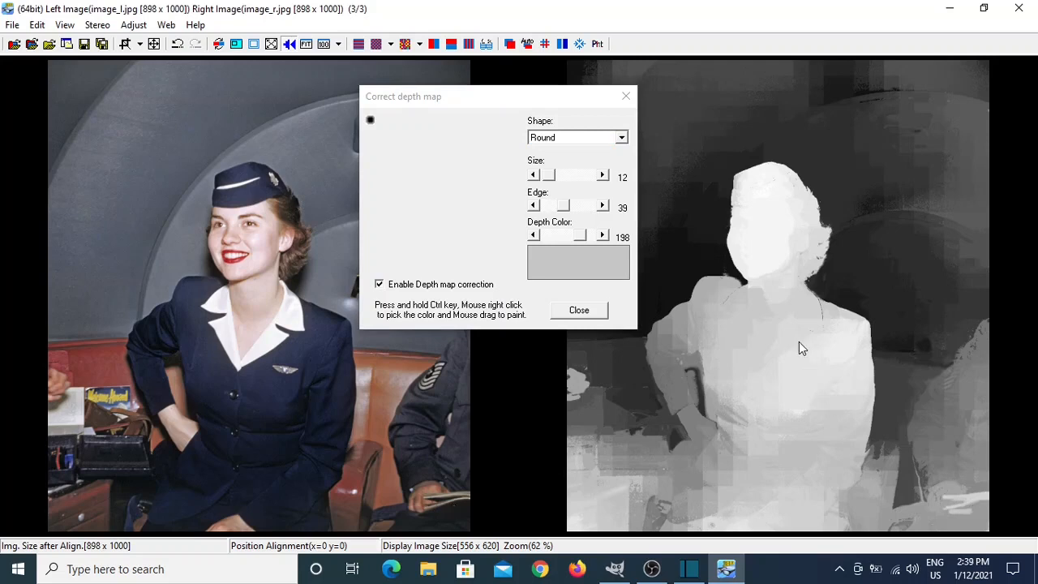
key(ctrl+z)
Try a stroke across the papers with depth color 166 sampled beside them, and undo it.
double_click(534, 237)
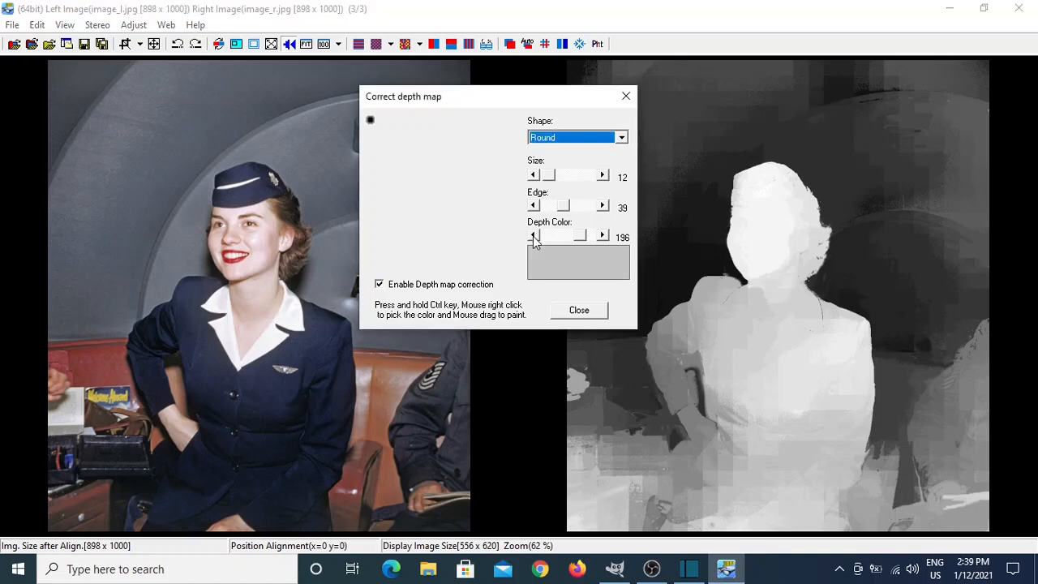
ctrl+right_click(956, 496)
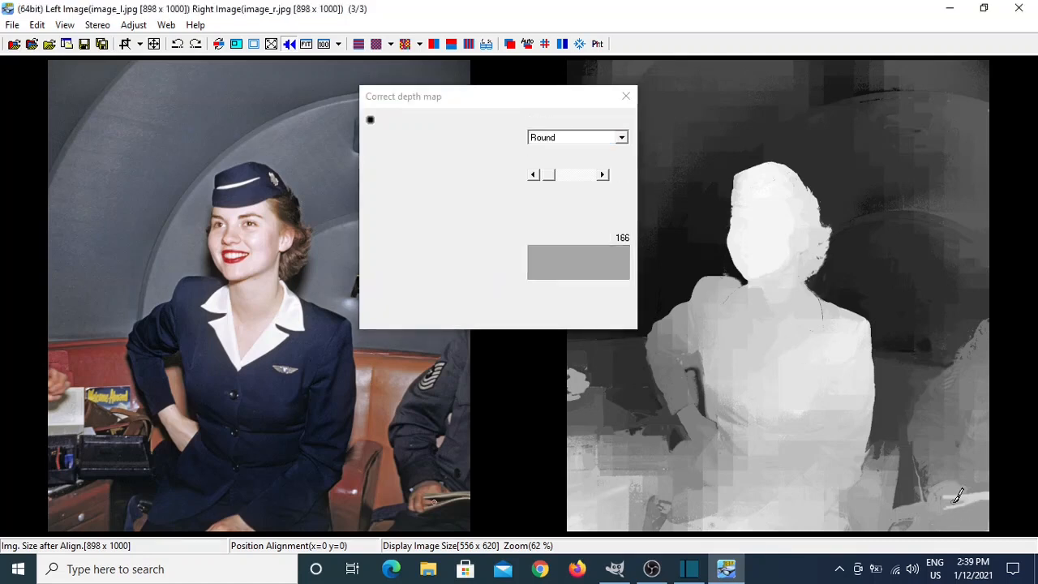
drag(952, 501, 983, 507)
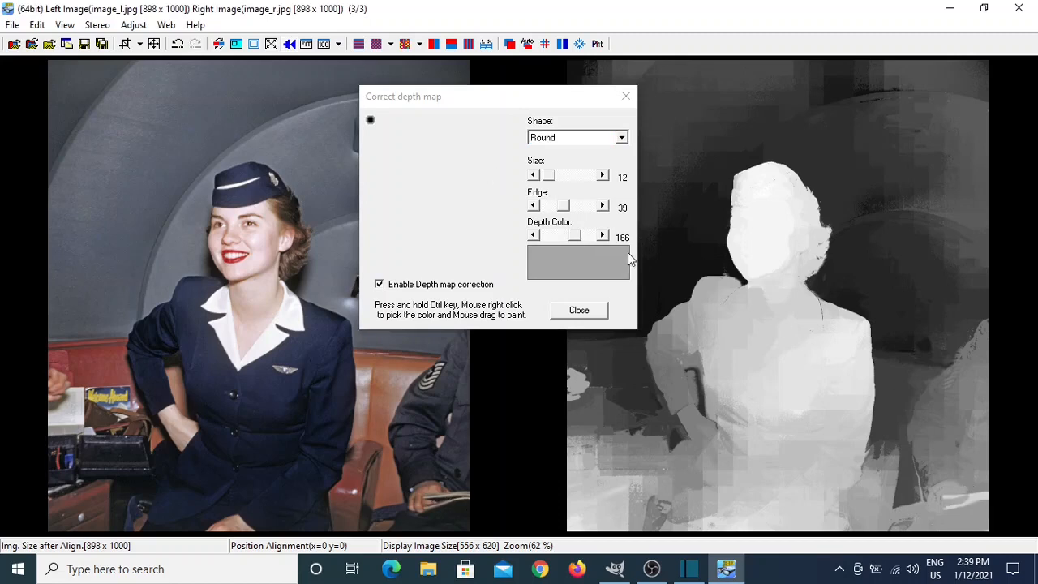
key(ctrl+z)
Sample the depth color near the papers, lower it to 190, and retouch the light strips of the seated man's papers.
ctrl+right_click(980, 491)
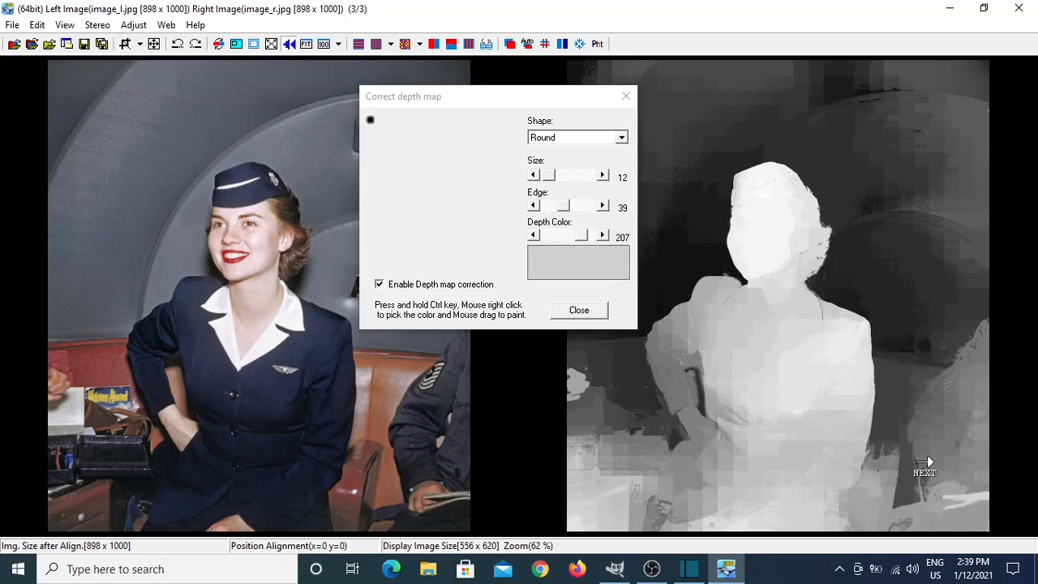
click(534, 236)
click(533, 236)
click(534, 236)
click(534, 235)
click(534, 236)
click(533, 236)
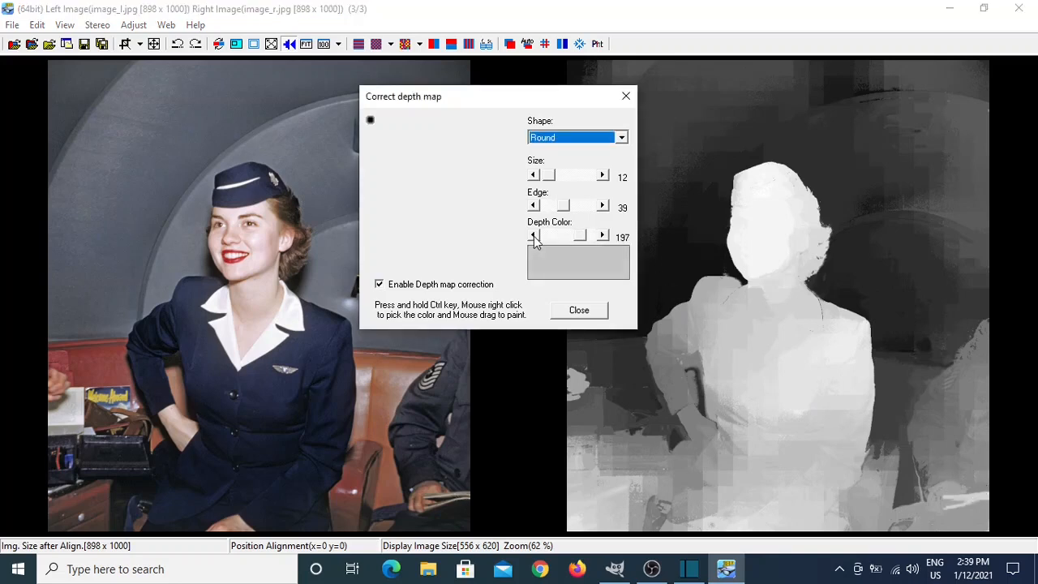
click(533, 236)
click(534, 235)
click(534, 236)
click(534, 236)
click(534, 236)
click(533, 236)
click(533, 236)
click(533, 236)
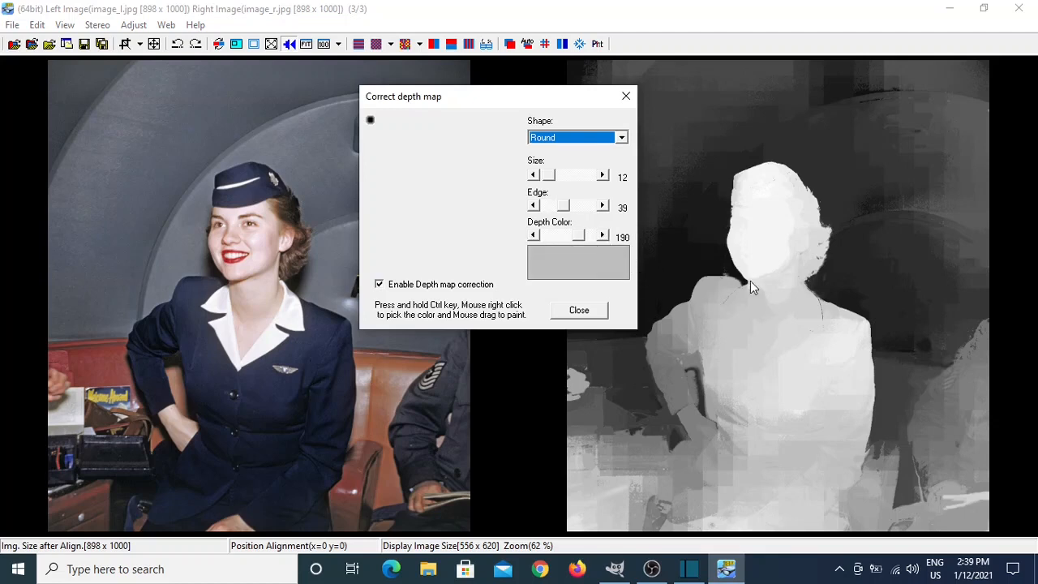
click(954, 502)
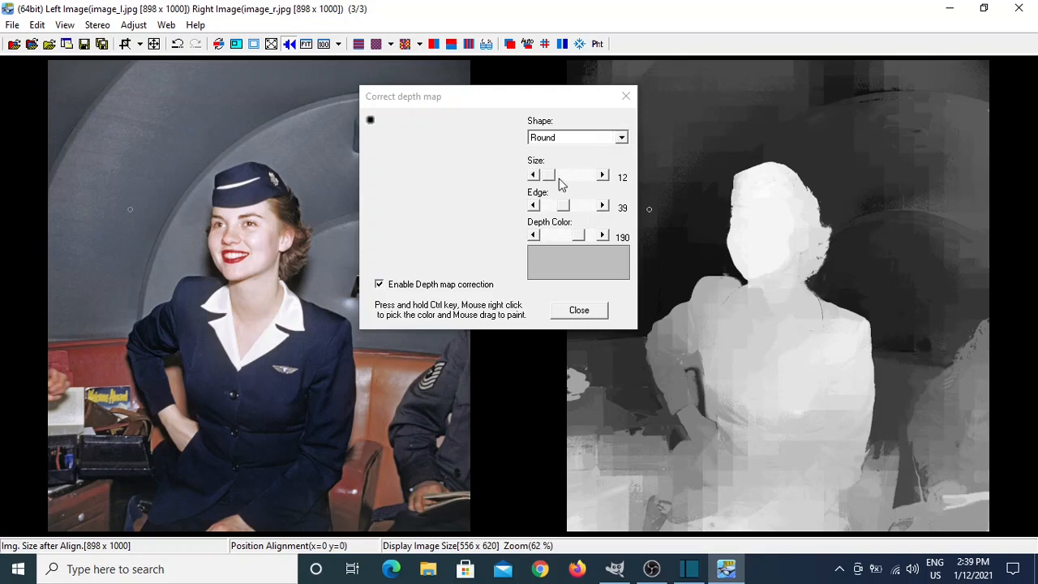
Set the correction brush size to 20 and paint the area just below the light paper strips.
click(602, 176)
click(603, 175)
click(603, 176)
click(603, 176)
click(602, 176)
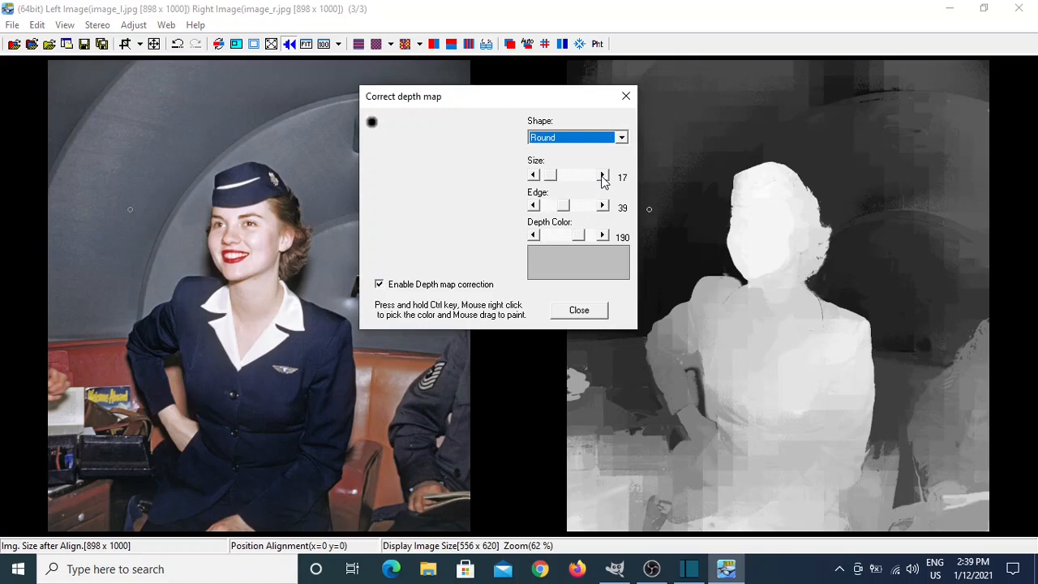
click(602, 176)
click(602, 176)
click(602, 176)
click(965, 509)
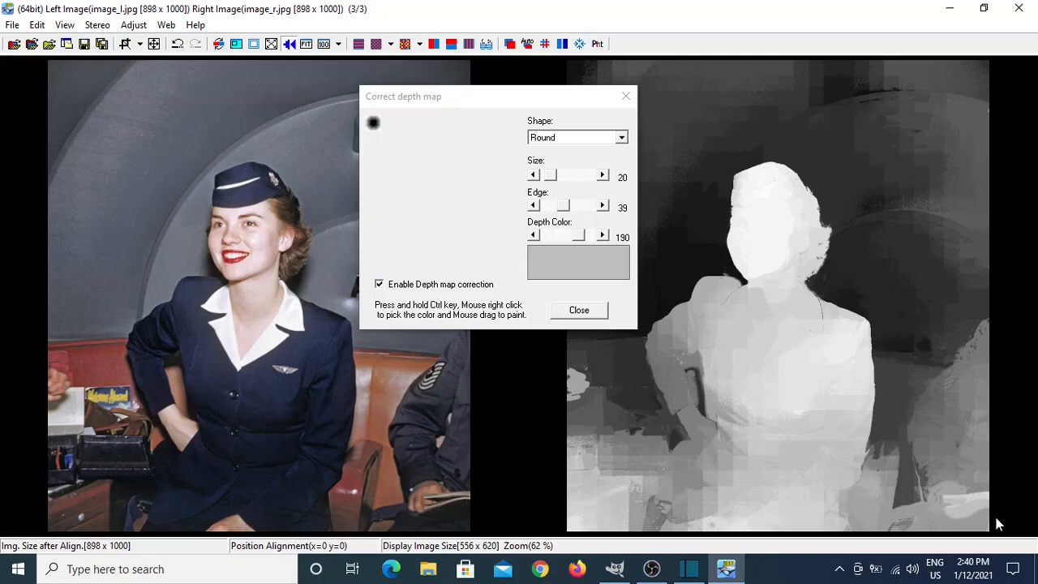
Darken the area below the papers with depth color 178, continuing with depth color 164 toward the depth map's lower edge.
click(539, 235)
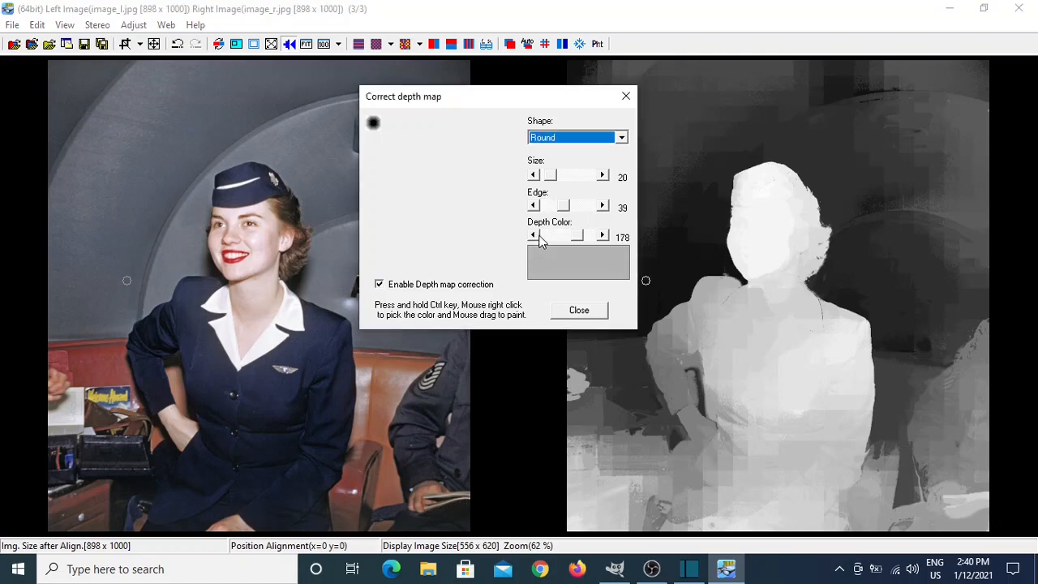
click(956, 515)
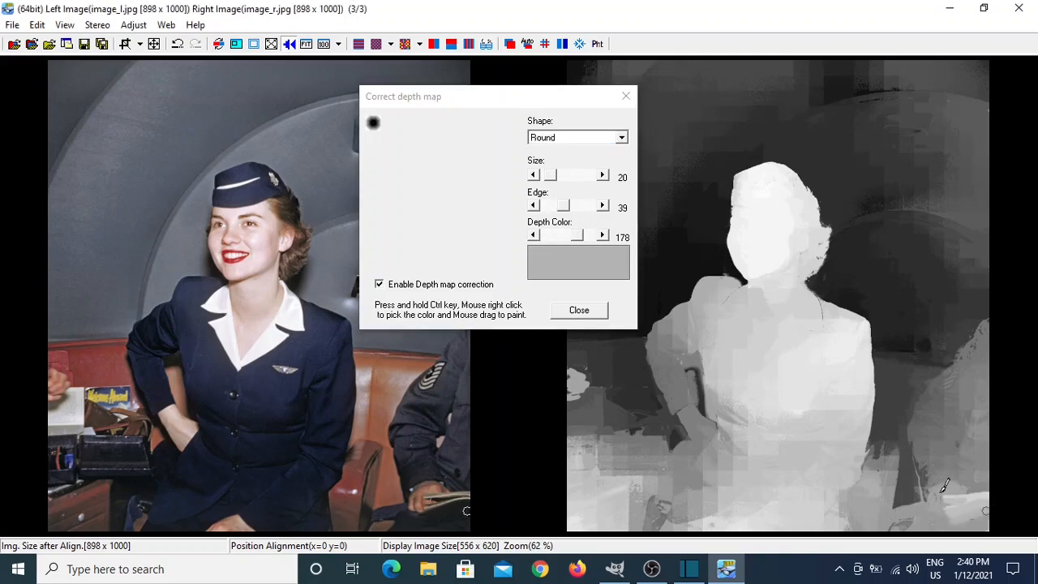
click(533, 236)
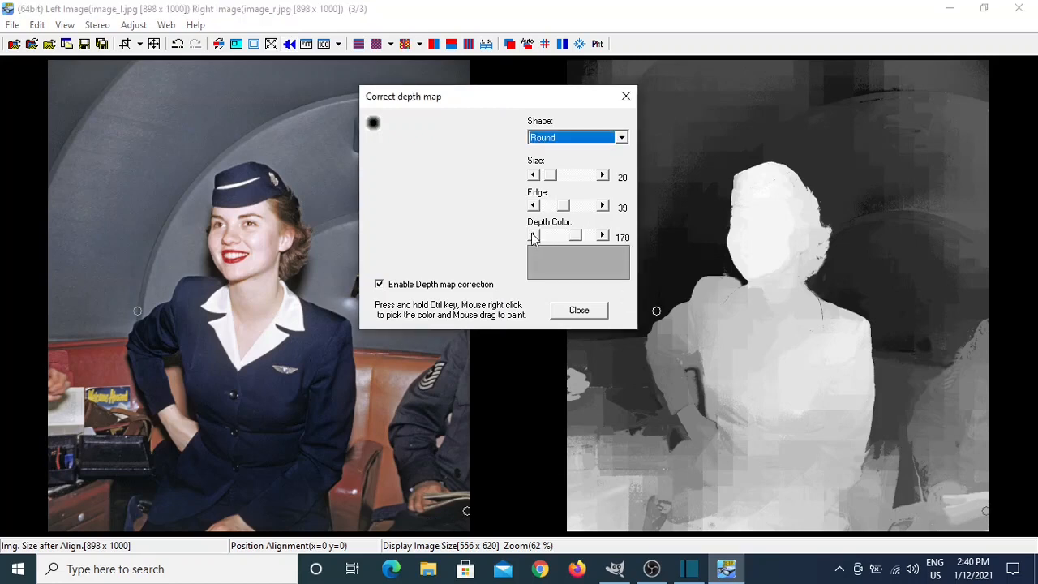
click(533, 236)
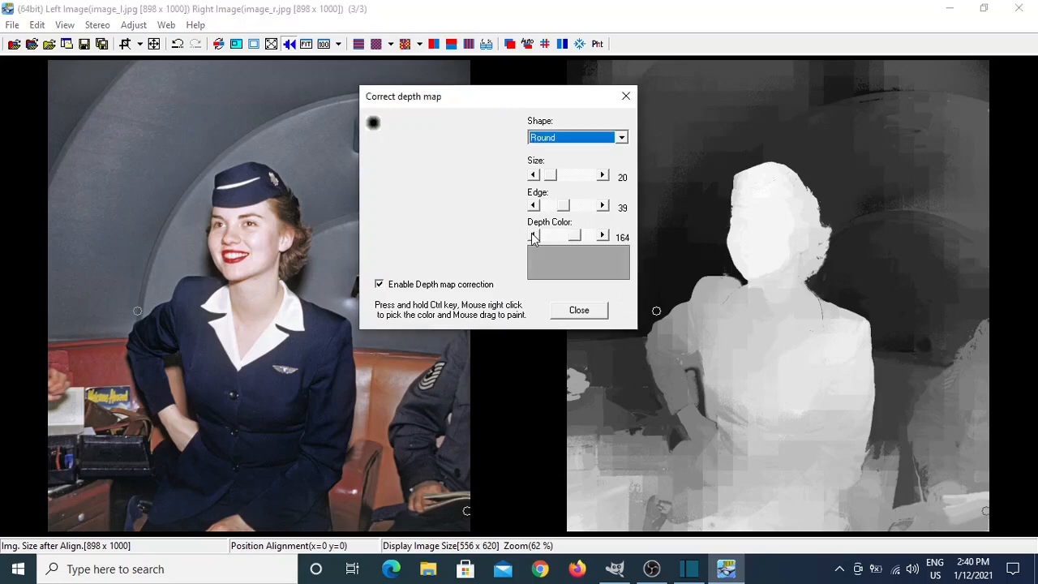
click(968, 521)
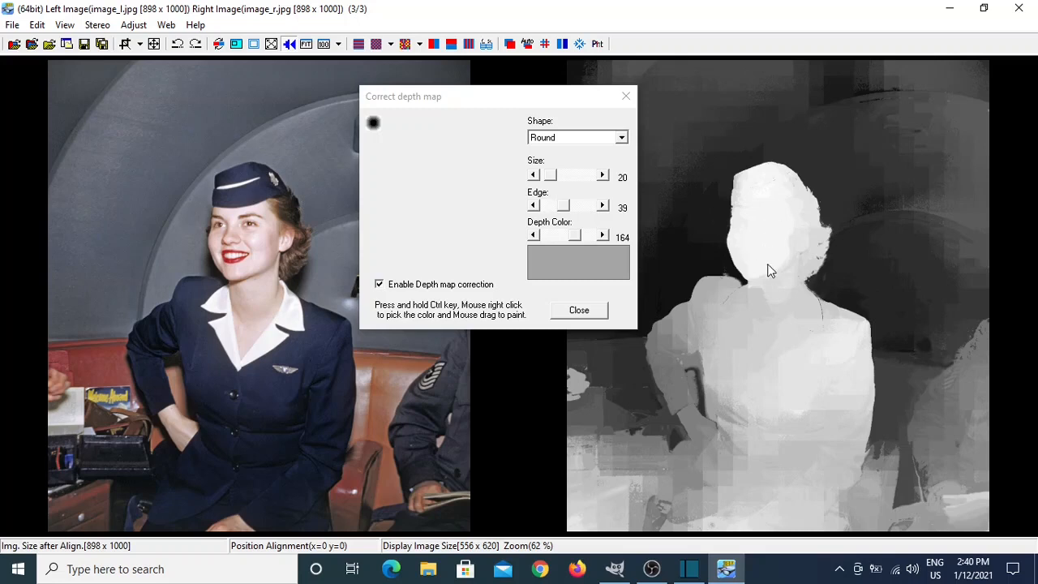
Paint out the light streak beside the seated man's hand with depth color 74 sampled next to it, and close the depth map correction.
drag(564, 105, 486, 123)
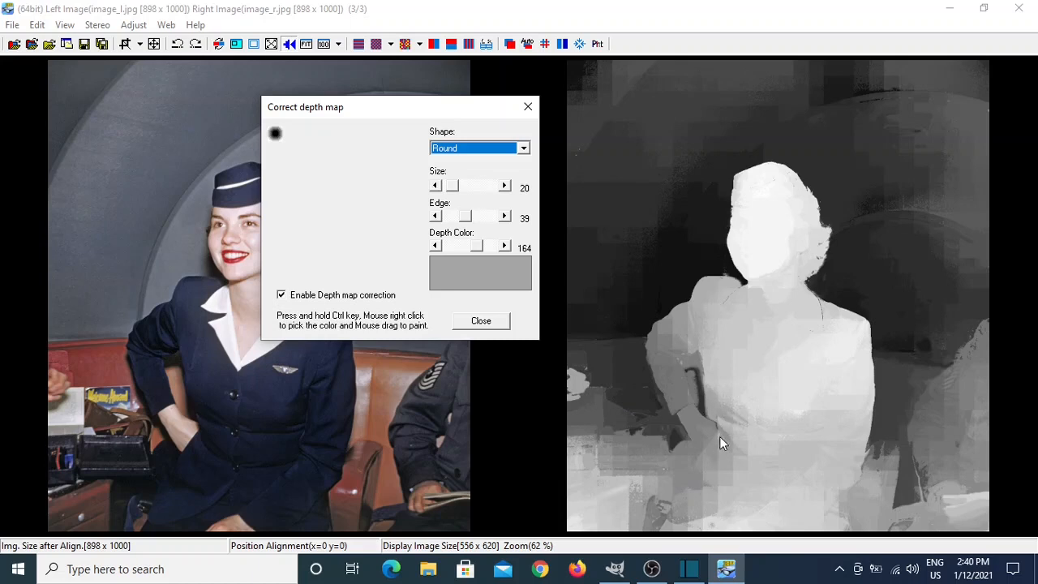
ctrl+right_click(908, 480)
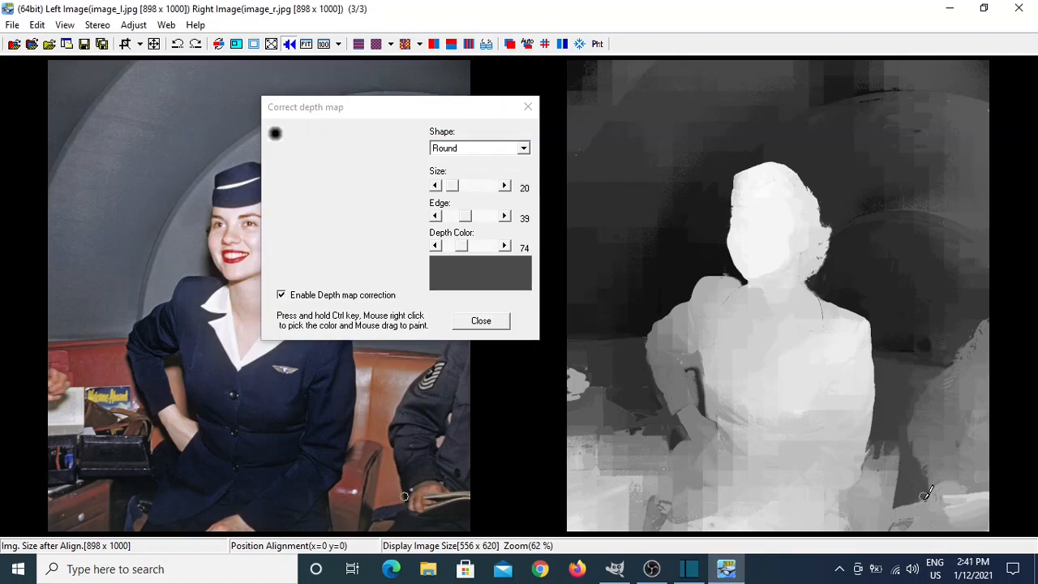
drag(922, 488, 916, 487)
click(481, 322)
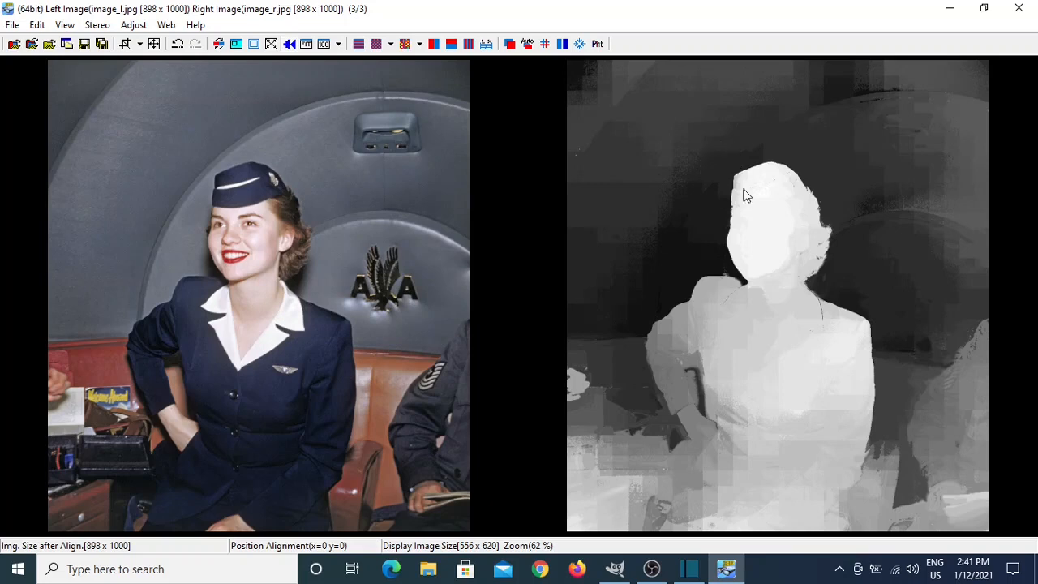
Start saving the image and its depth map as a Facebook 3D Photo (2D+Depth).
click(37, 26)
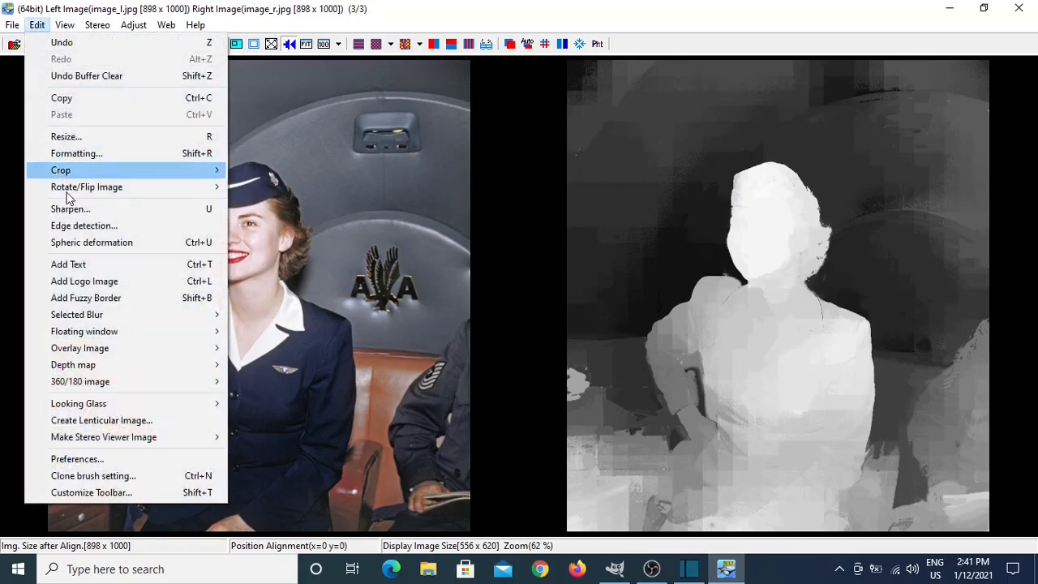
mouse_move(121, 370)
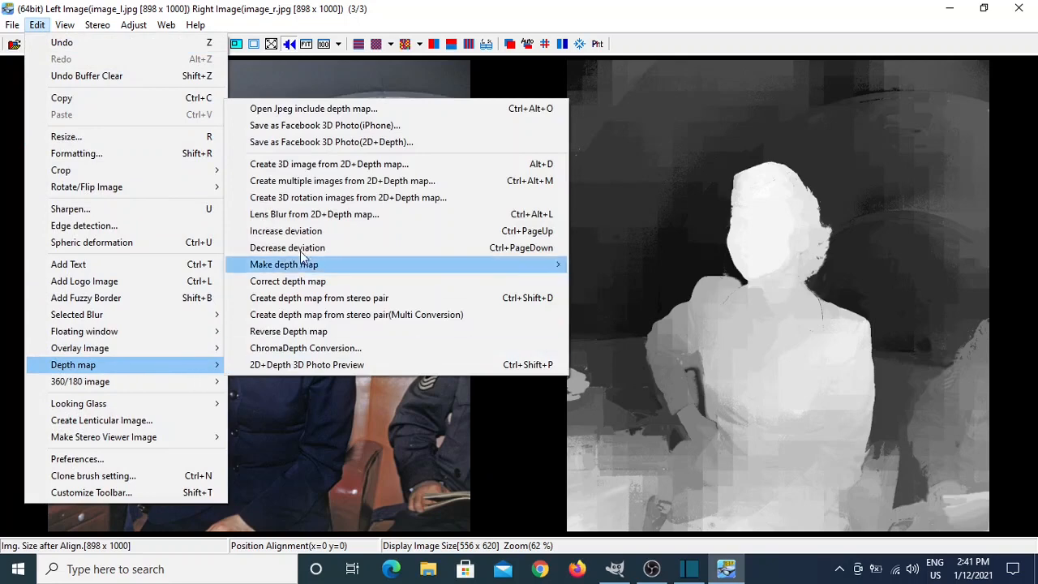
click(354, 144)
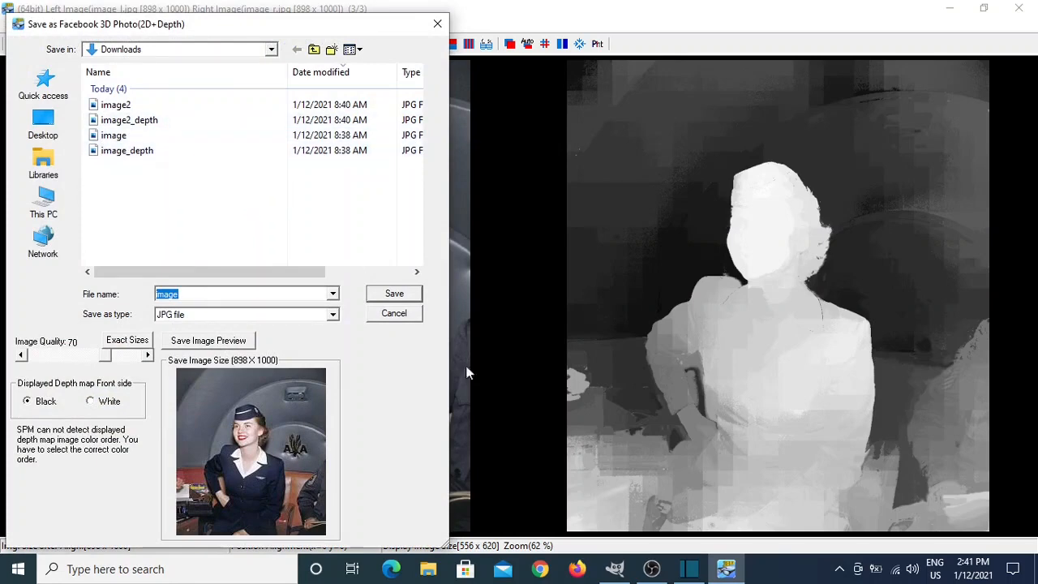
Switch to File Explorer, delete image2, image2_depth, image and image_depth from the Downloads folder, and close it.
click(429, 565)
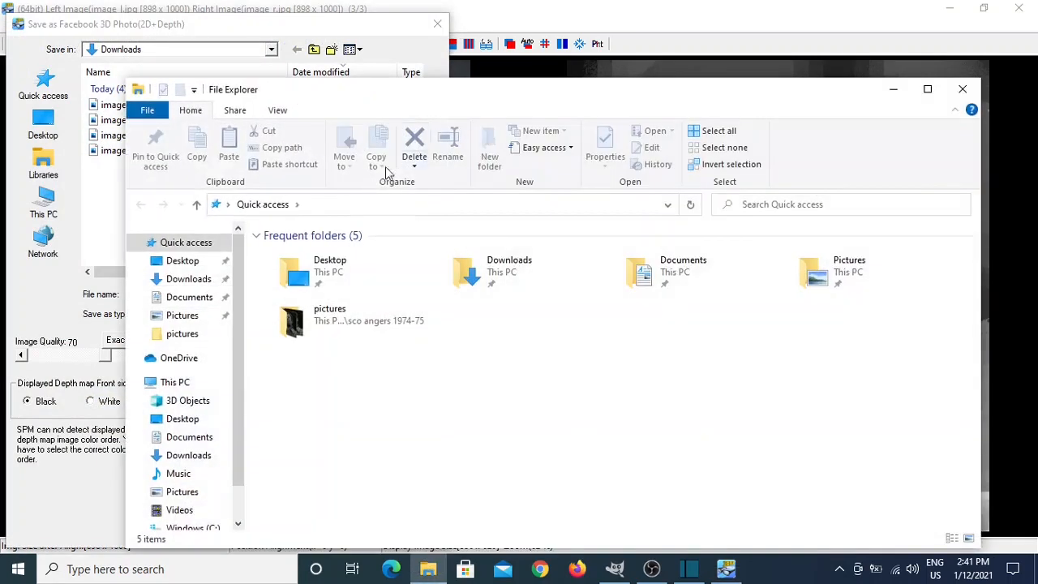
click(207, 278)
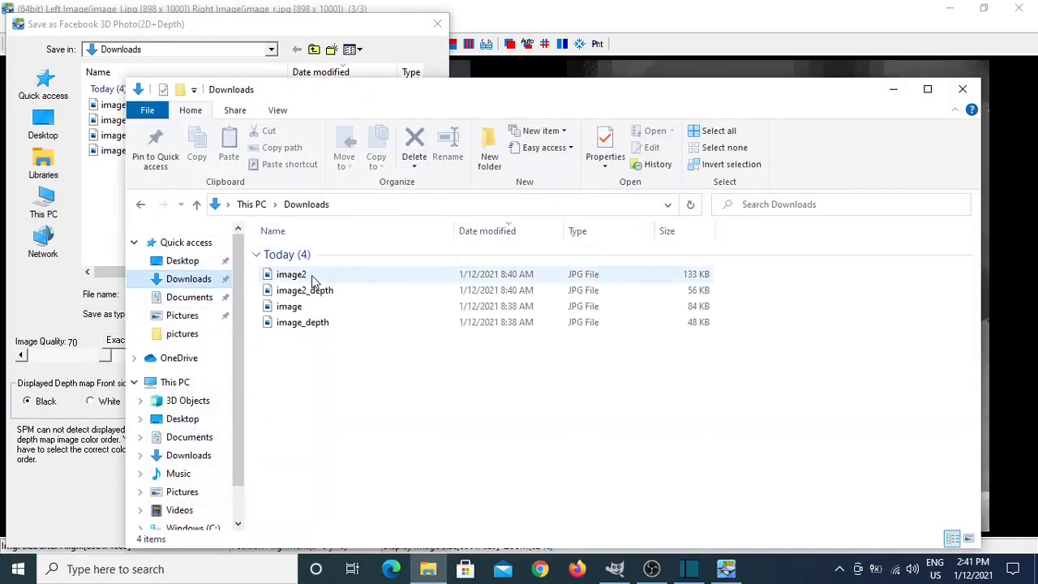
click(312, 278)
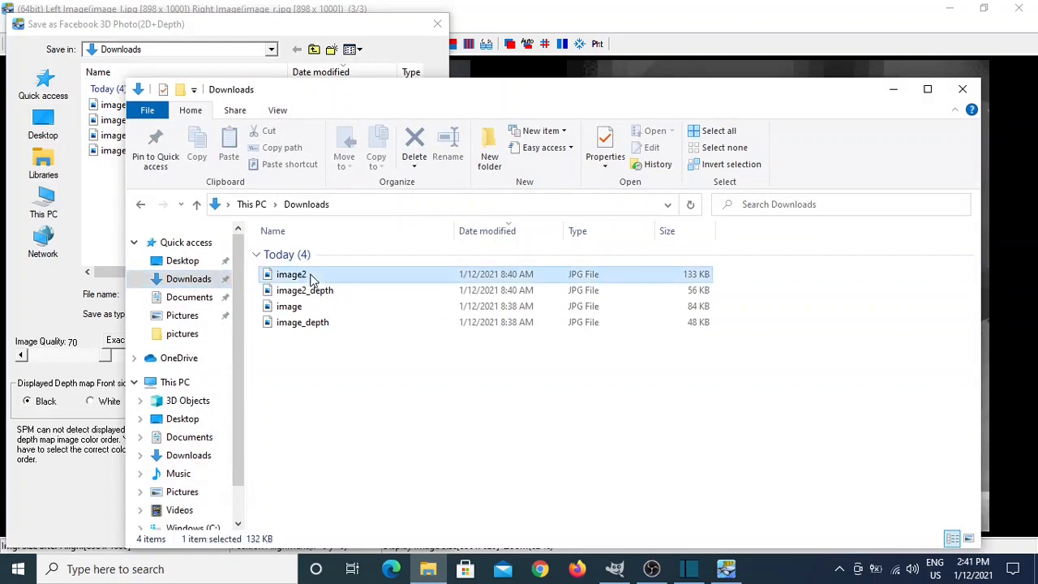
shift+click(324, 324)
right_click(325, 326)
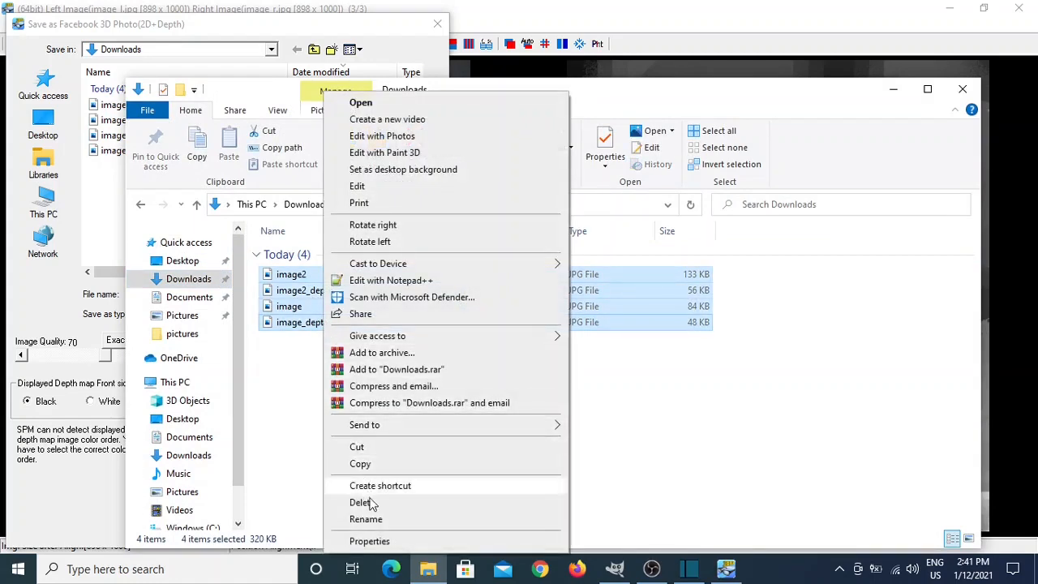
click(363, 501)
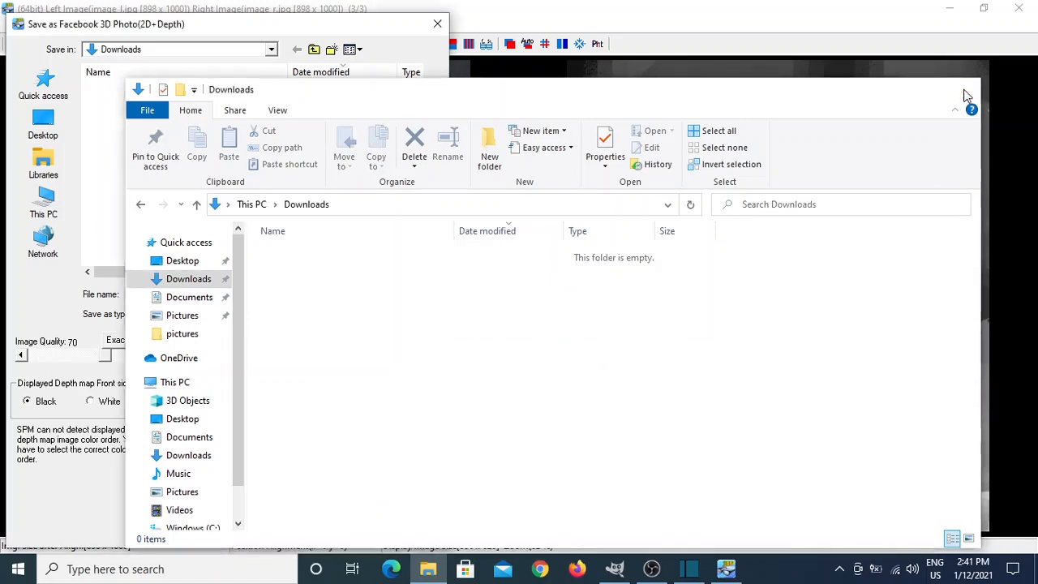
click(962, 90)
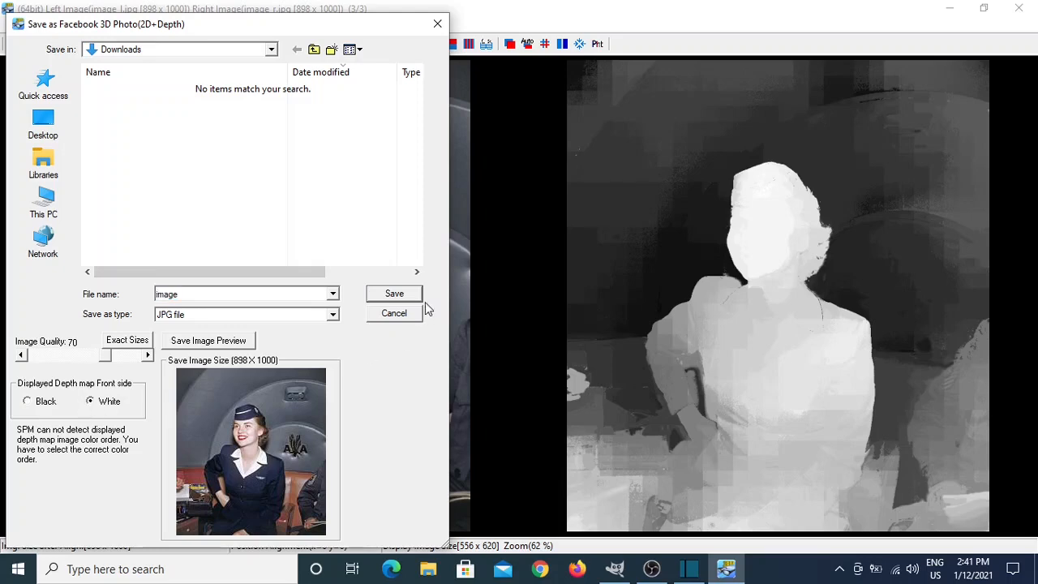
Save the Facebook 3D photo and its depth map to Downloads as a JPG file named image.
click(394, 293)
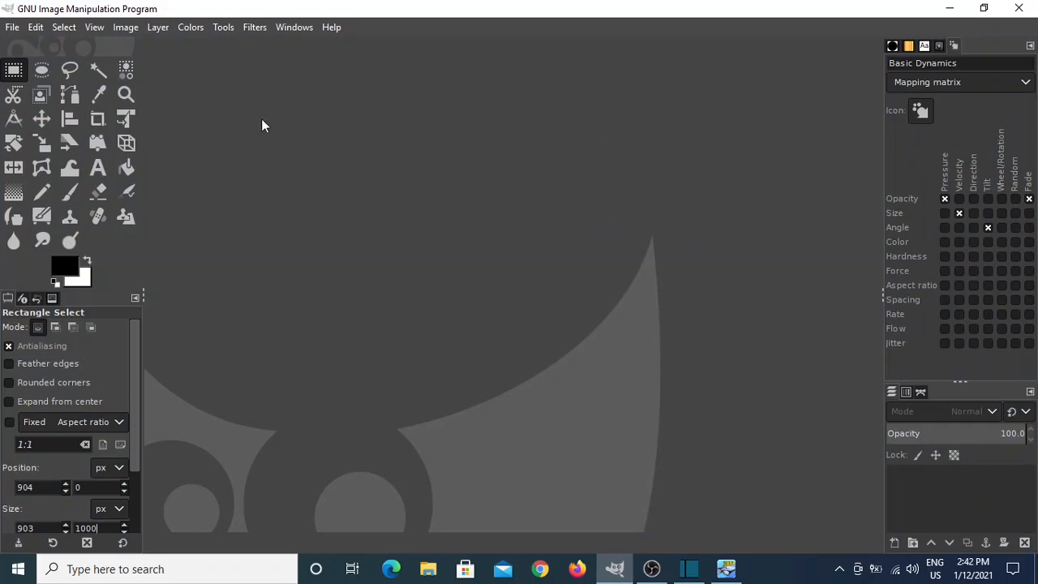
Switch to GIMP and open image.jpg from the Downloads folder.
click(13, 28)
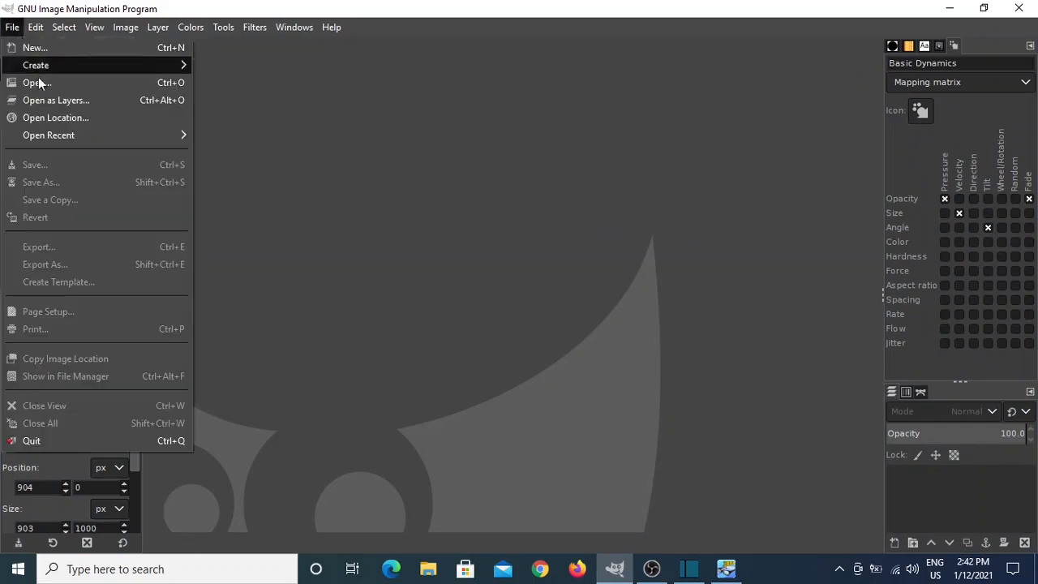
click(37, 82)
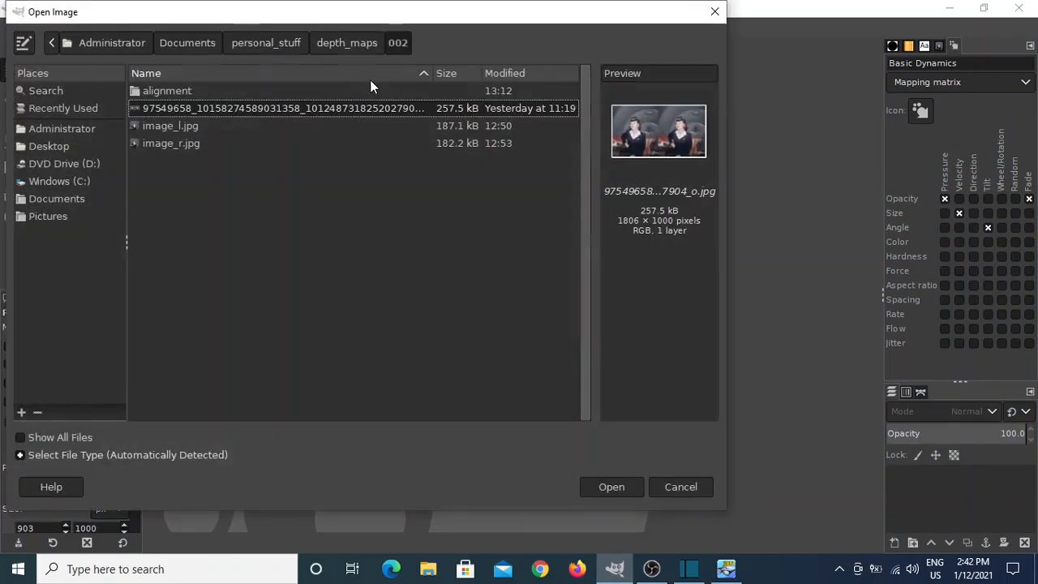
click(63, 128)
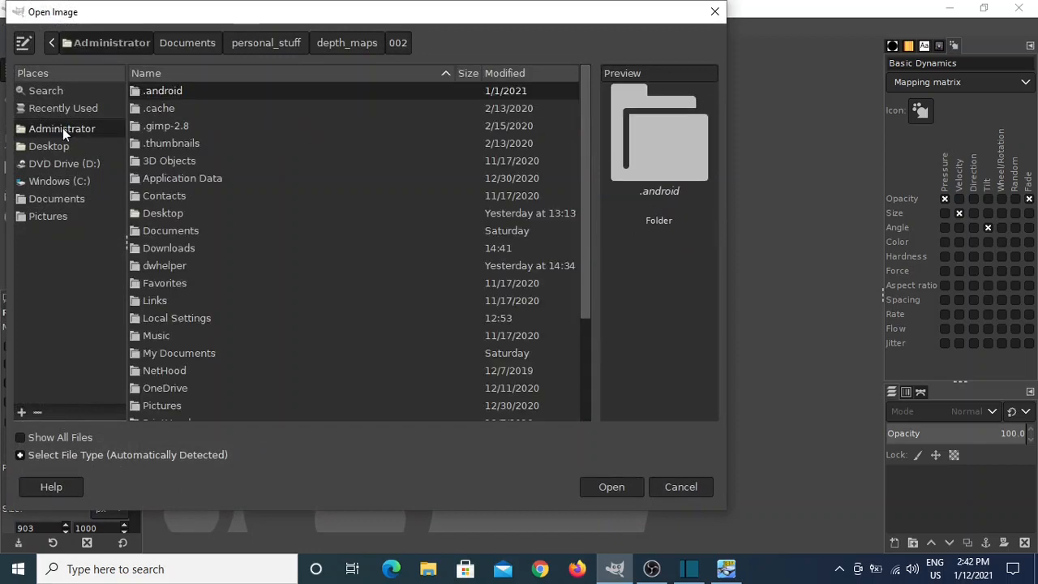
double_click(183, 248)
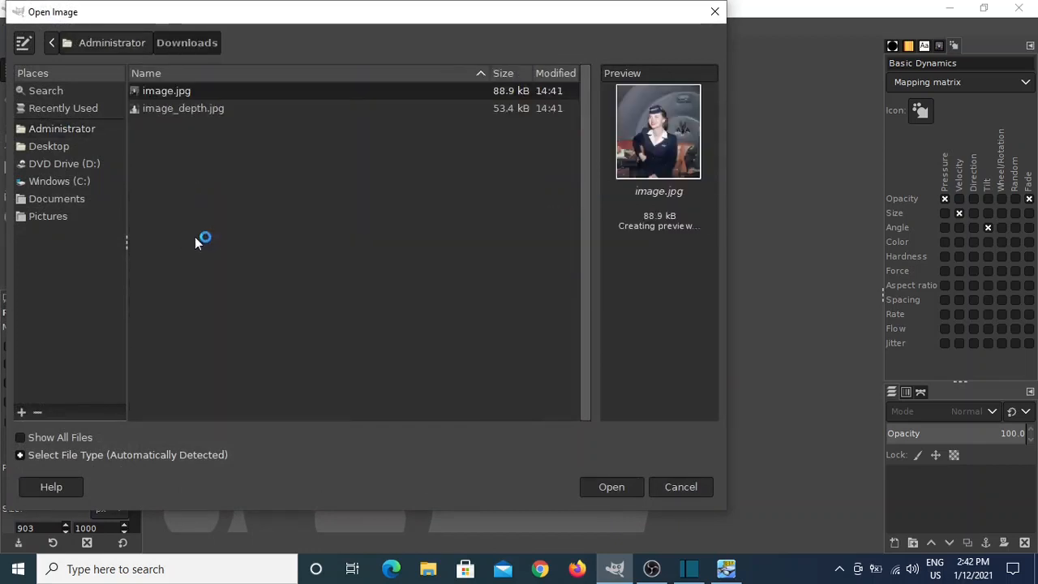
click(183, 108)
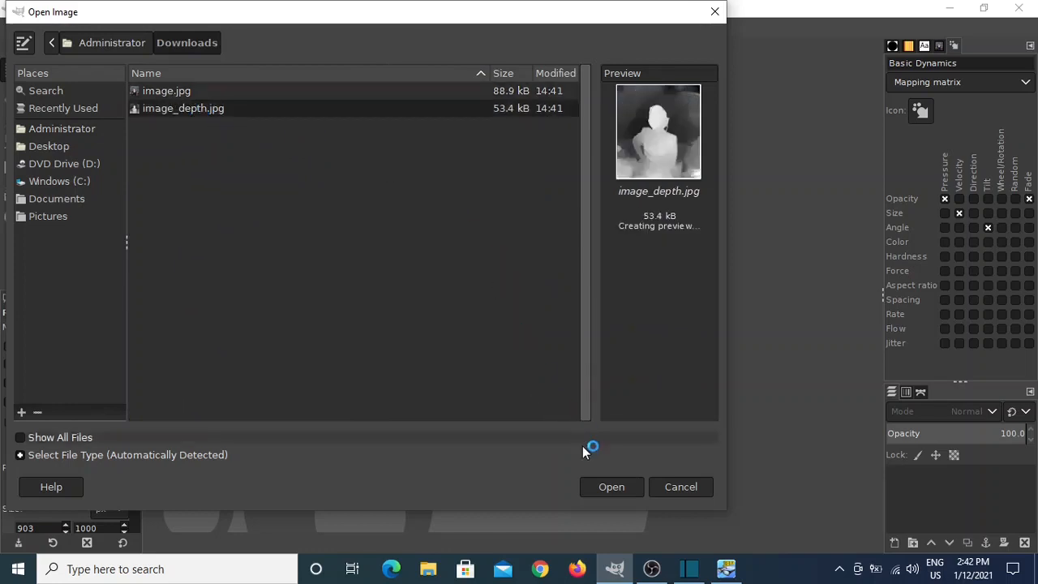
click(183, 92)
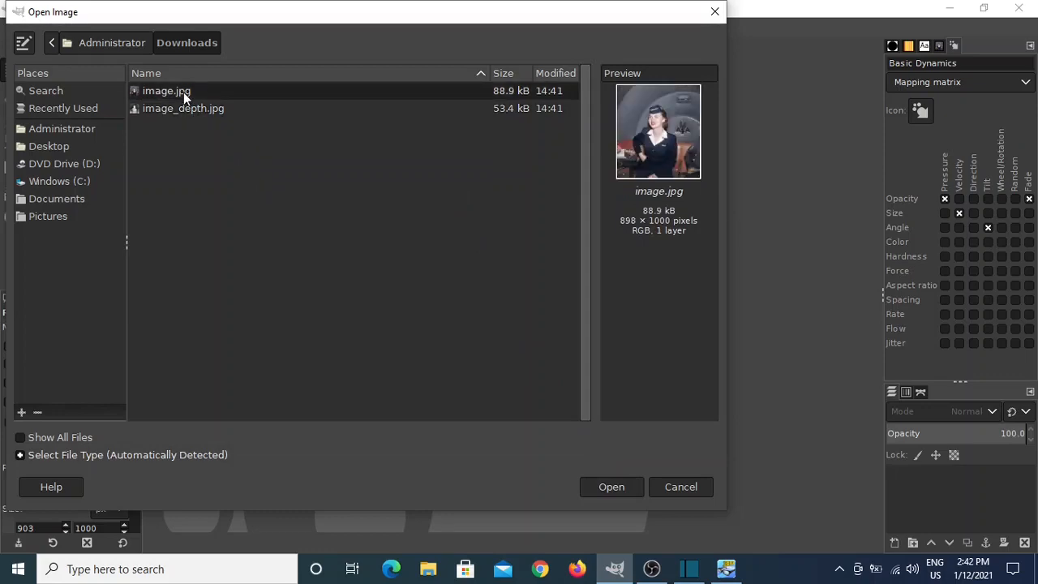
click(621, 490)
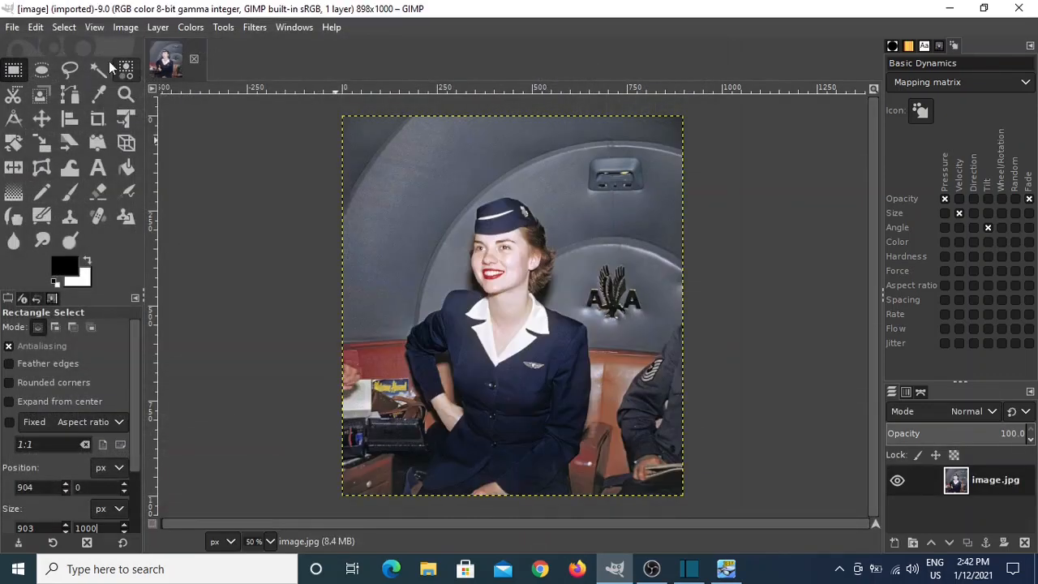
Add image_depth.jpg from Downloads as a new layer above the photo.
click(20, 29)
click(52, 99)
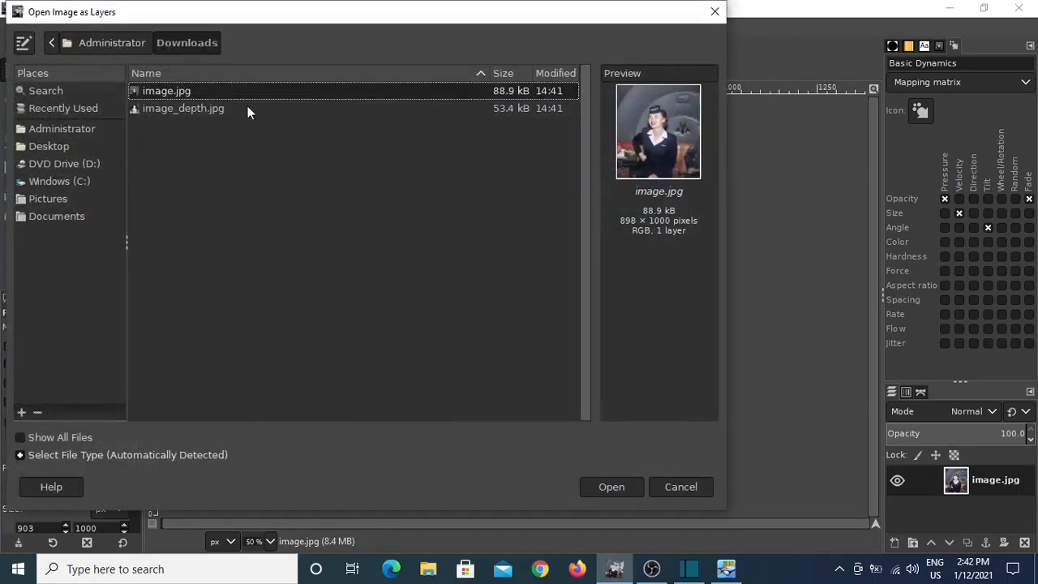
click(200, 109)
click(621, 491)
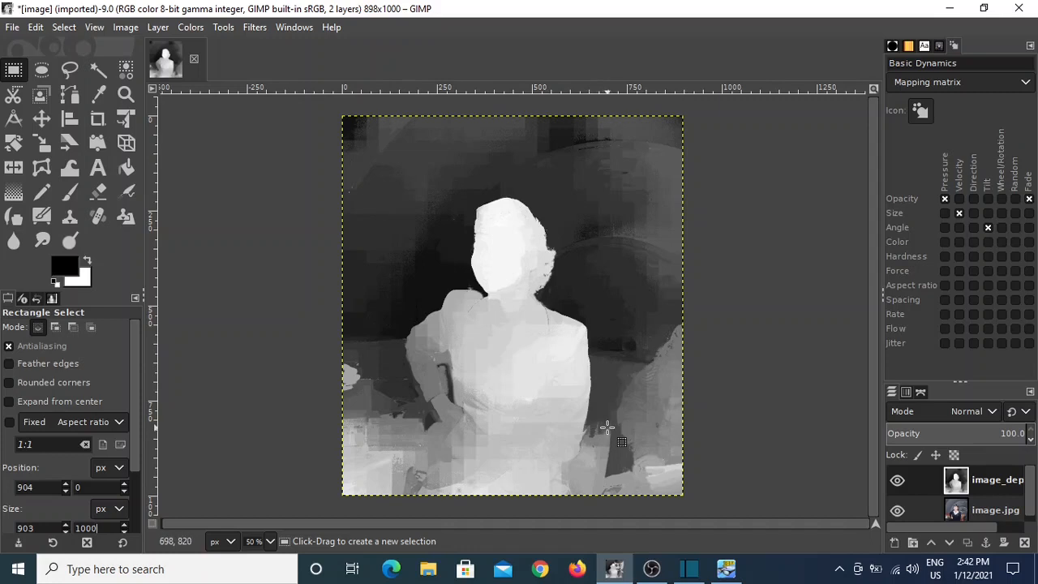
Apply Median Blur with a circular neighborhood, radius 3 and percentile 50 to the depth map layer three times.
click(252, 28)
mouse_move(382, 112)
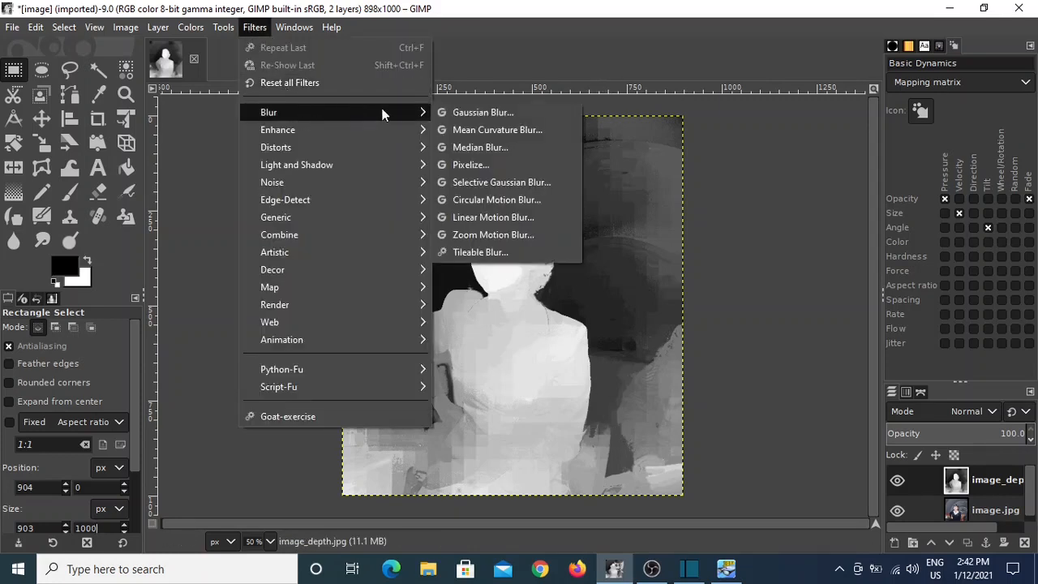
click(493, 149)
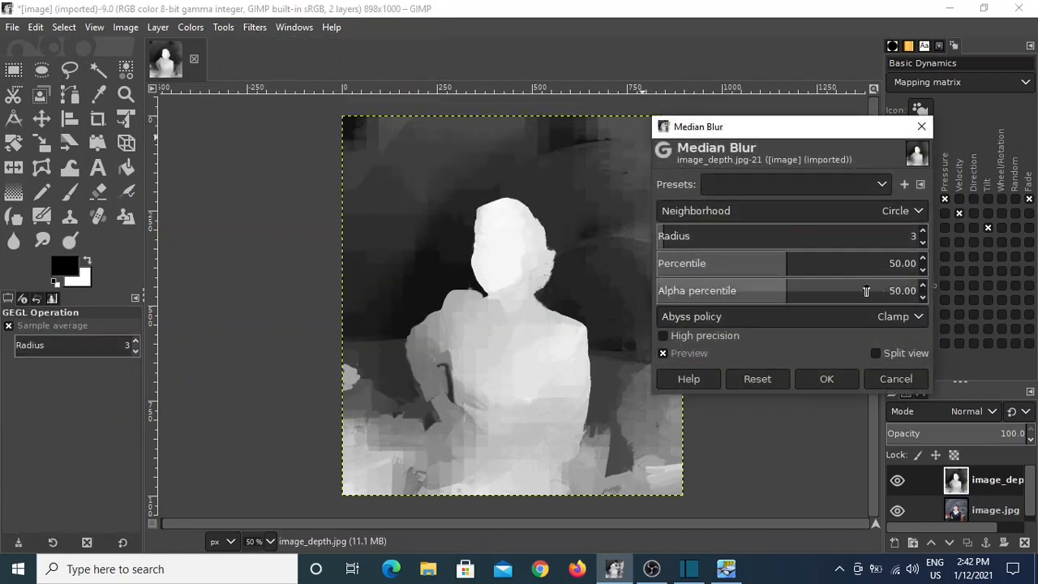
click(827, 378)
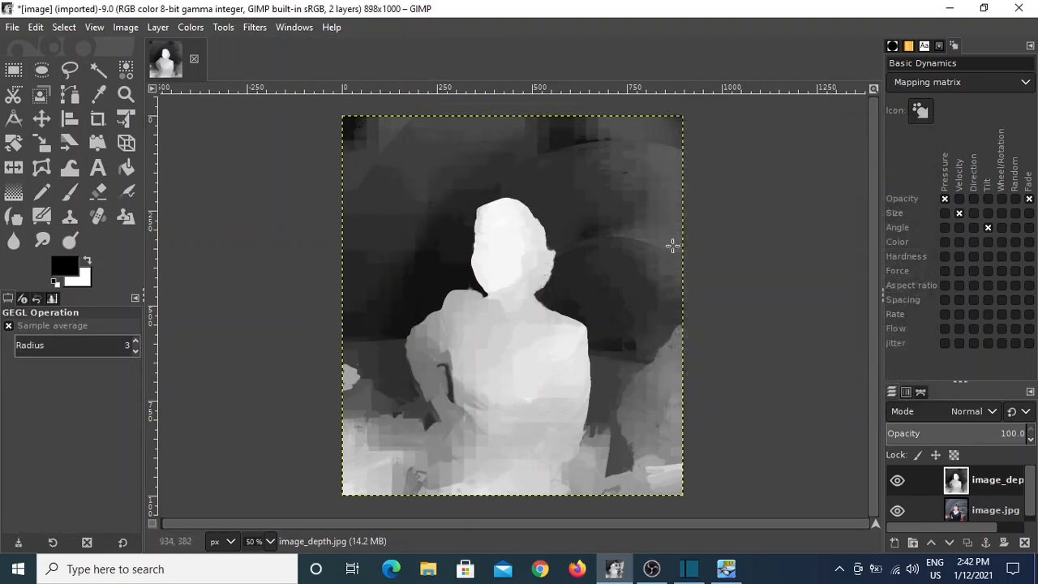
click(253, 28)
mouse_move(394, 132)
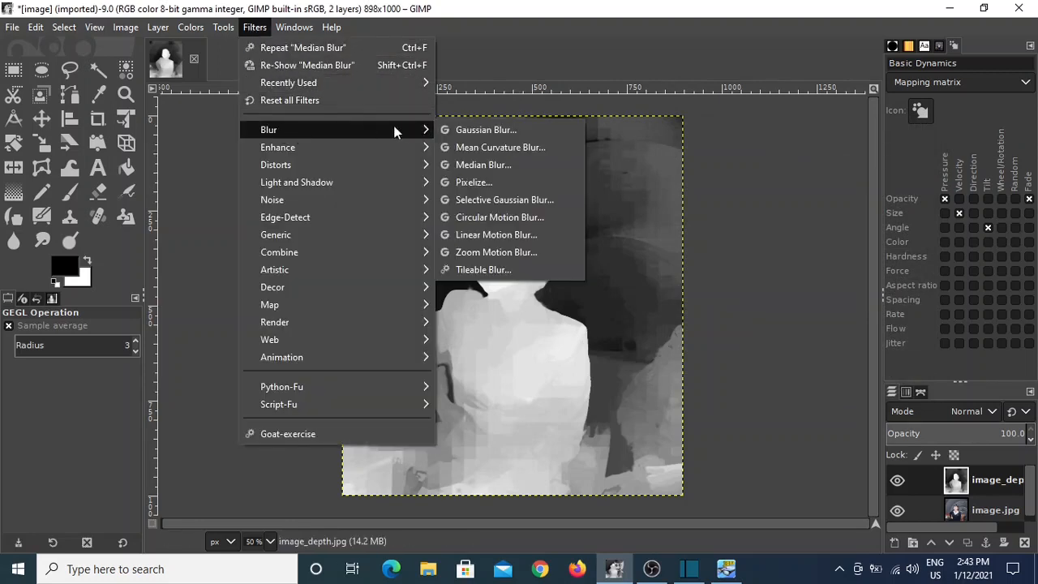
click(494, 166)
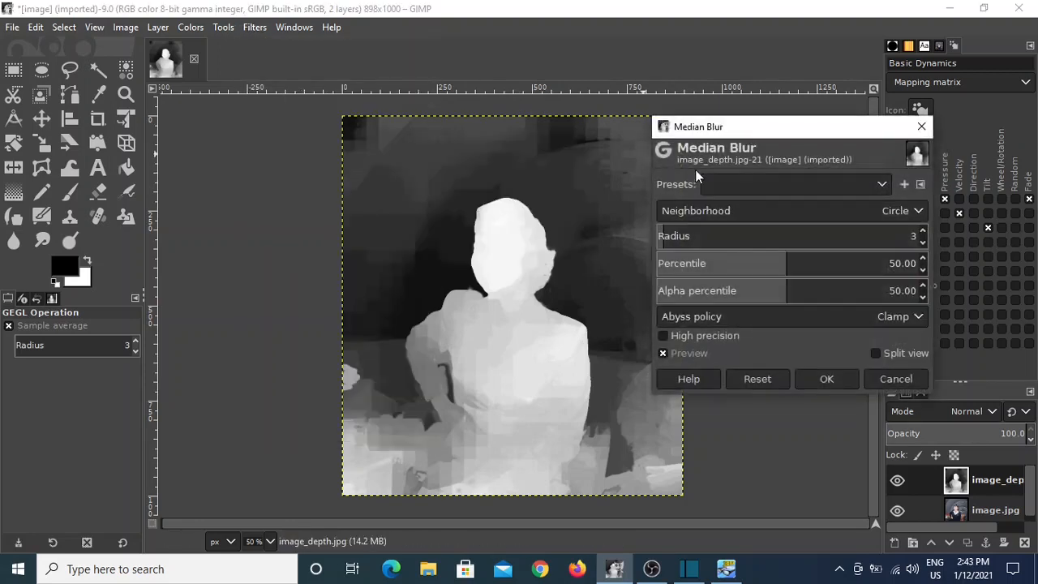
click(826, 379)
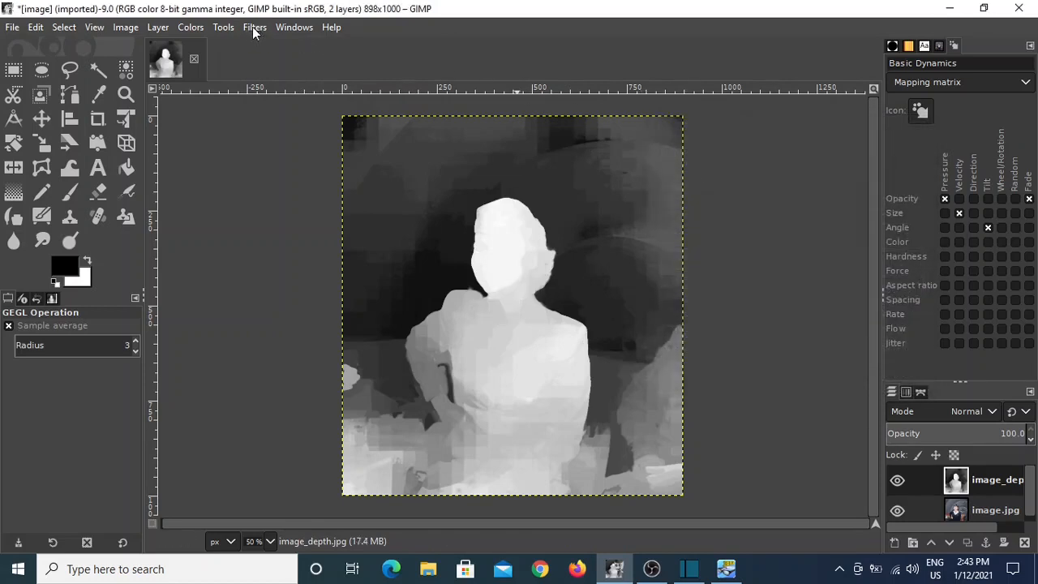
click(253, 28)
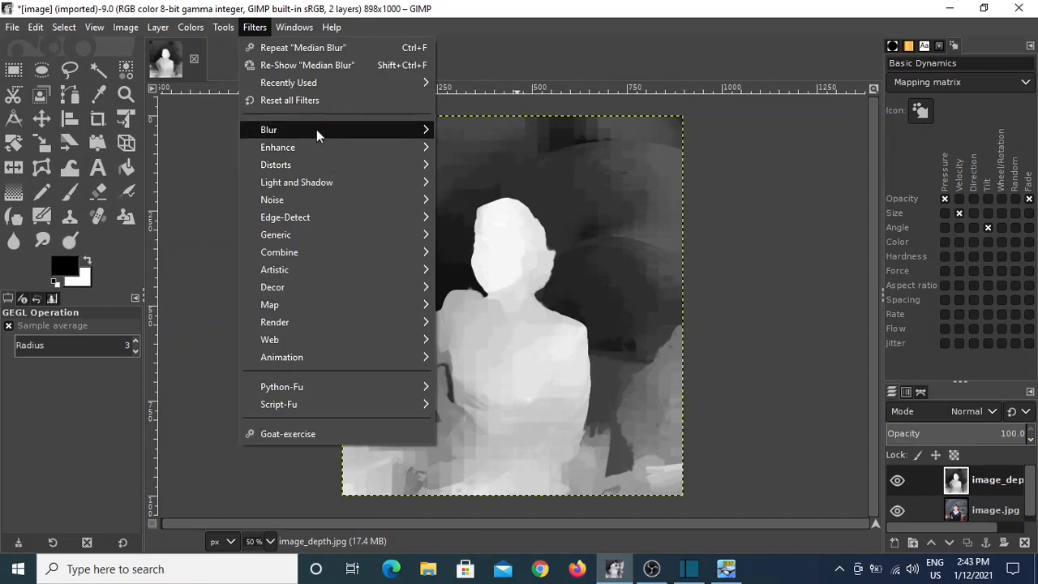
mouse_move(322, 134)
click(506, 163)
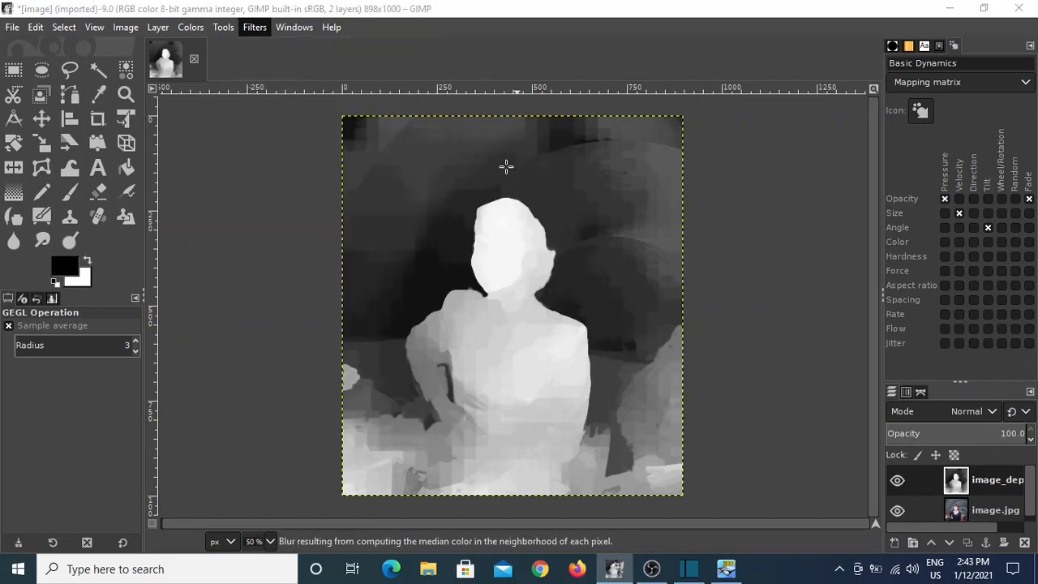
click(826, 378)
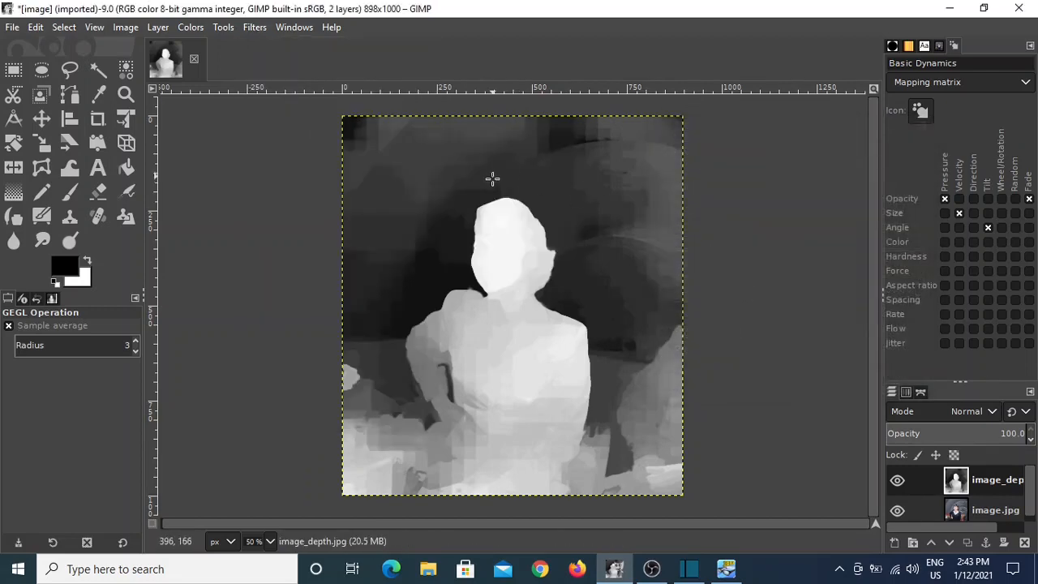
Export the blurred depth map to Downloads as image2_depth.jpg with JPEG quality 90.
click(12, 26)
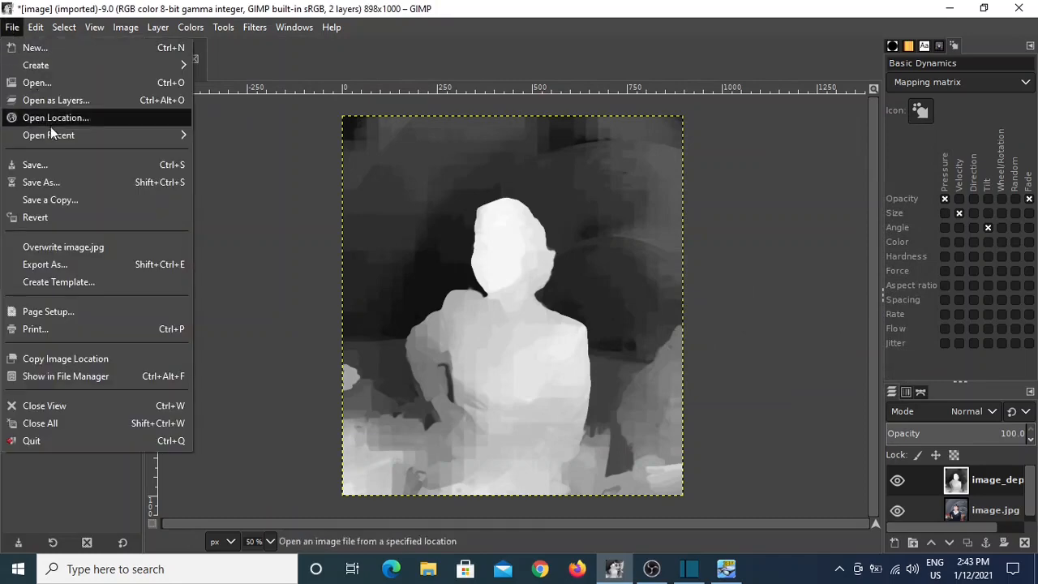
click(49, 263)
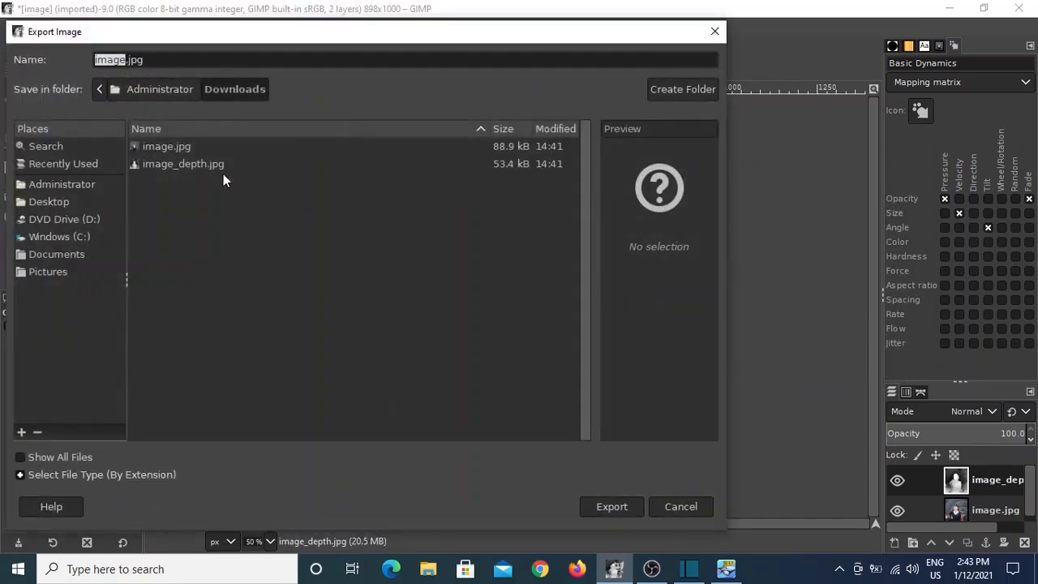
click(202, 165)
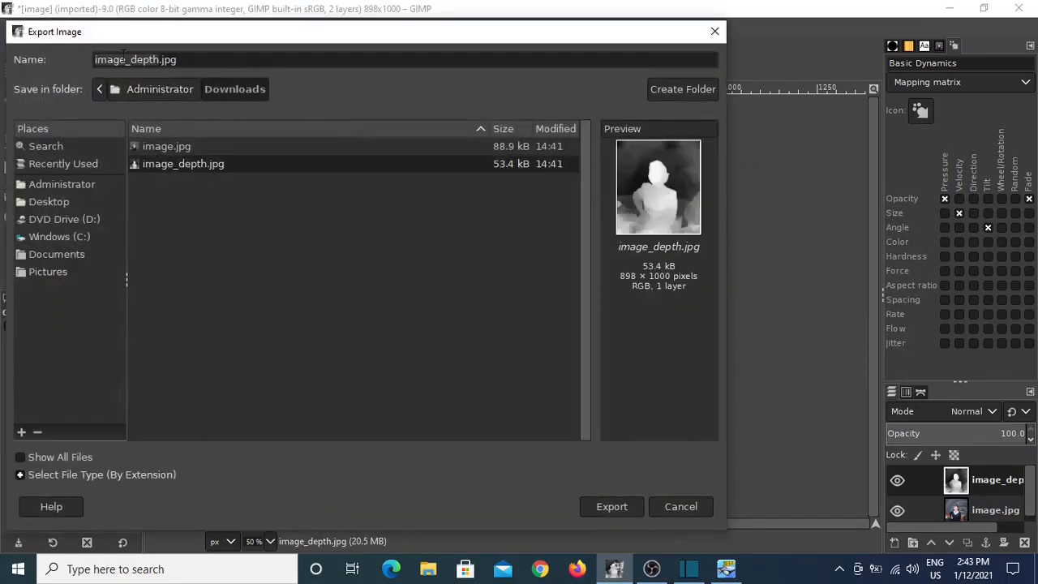
click(125, 59)
text(2)
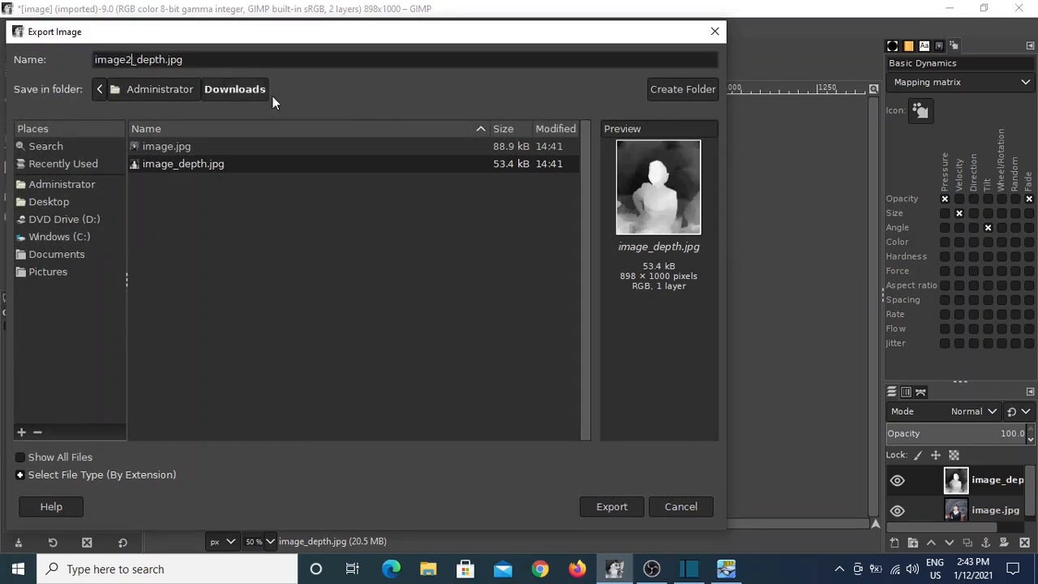
click(614, 505)
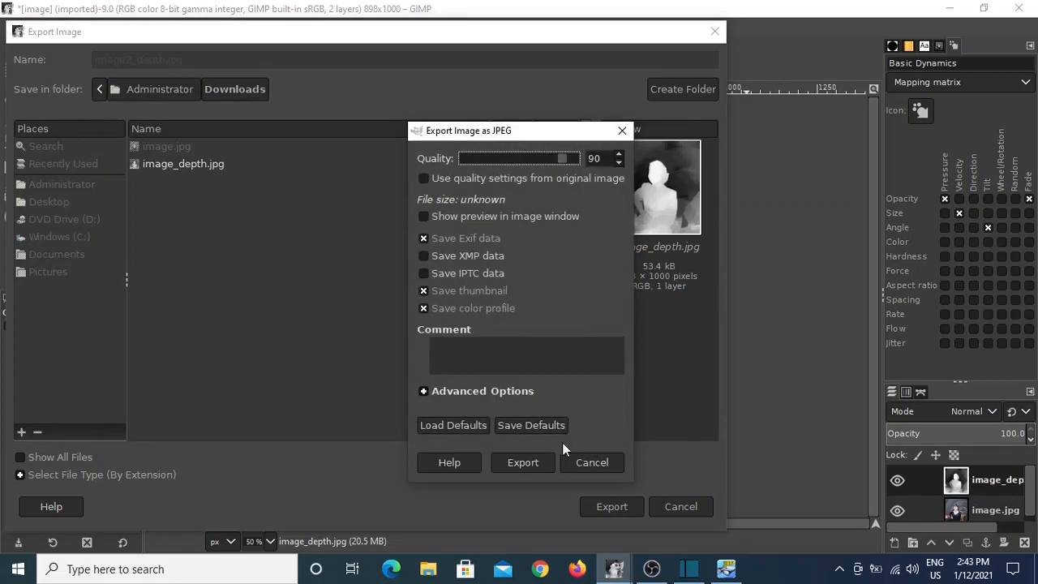
click(514, 462)
Hide the depth map layer and export the photo to Downloads as image2.jpg.
click(897, 479)
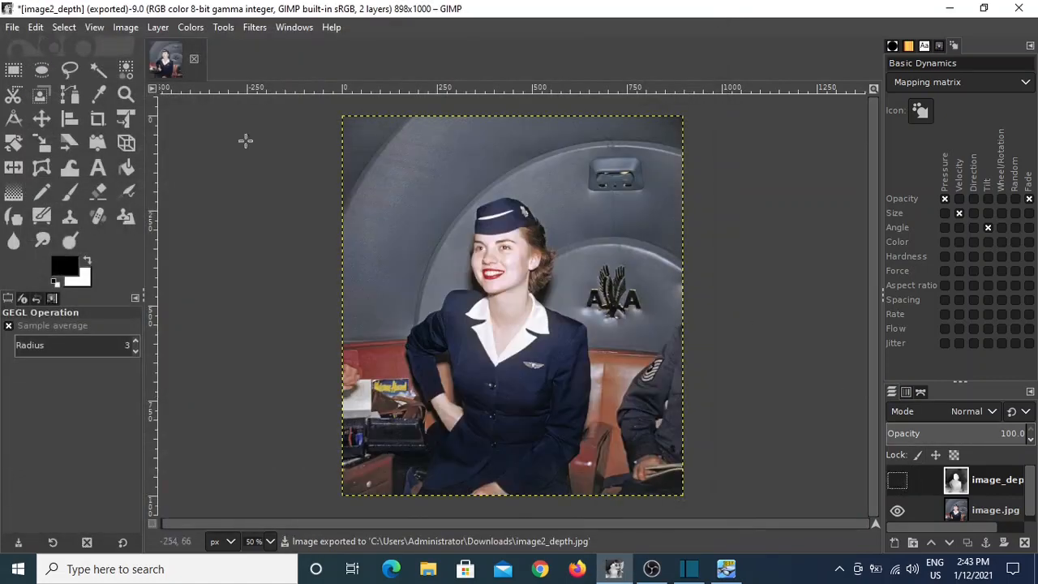
click(12, 26)
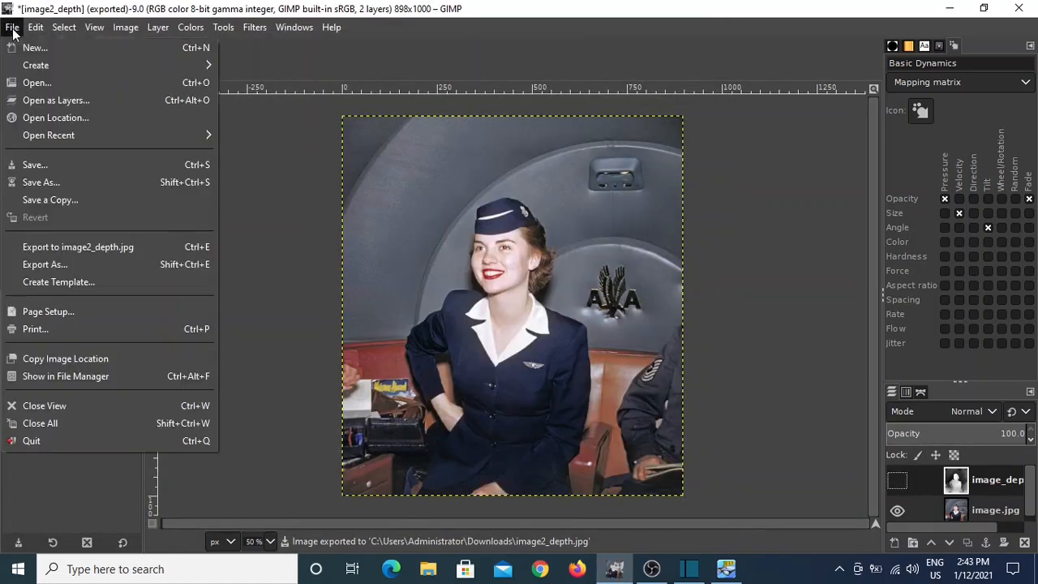
click(44, 264)
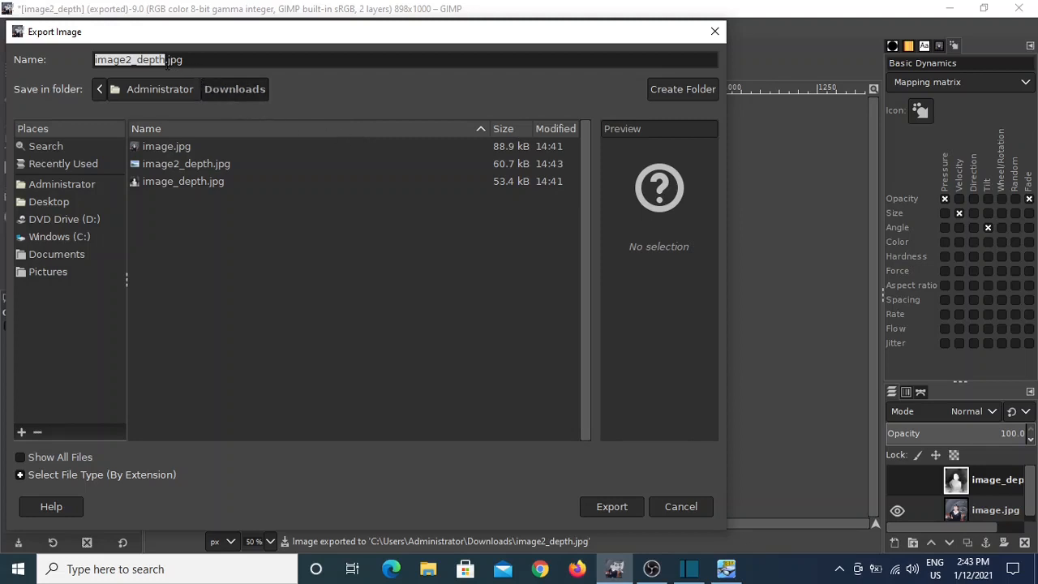
click(179, 149)
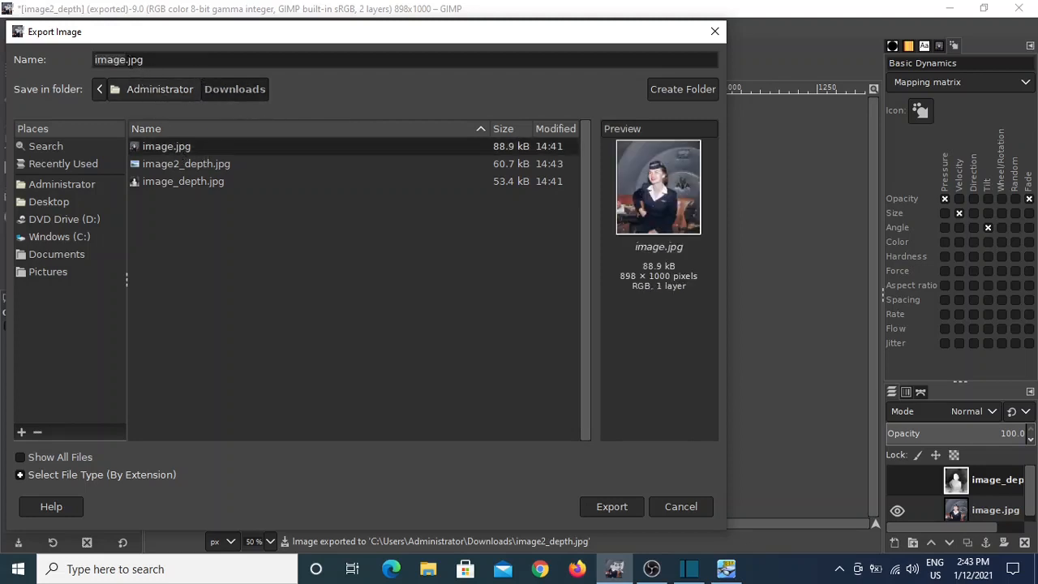
text(2)
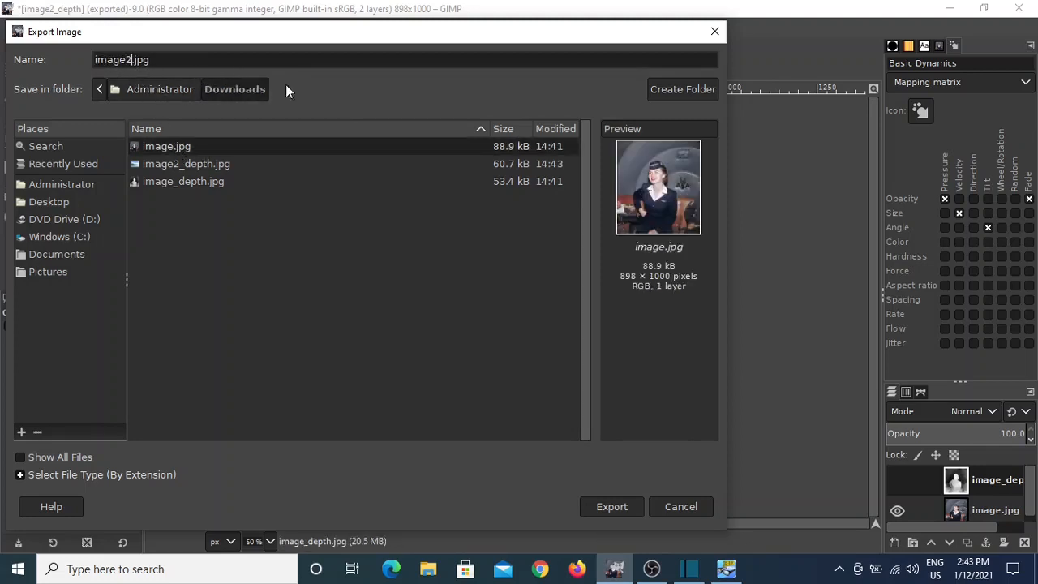
click(618, 509)
click(610, 511)
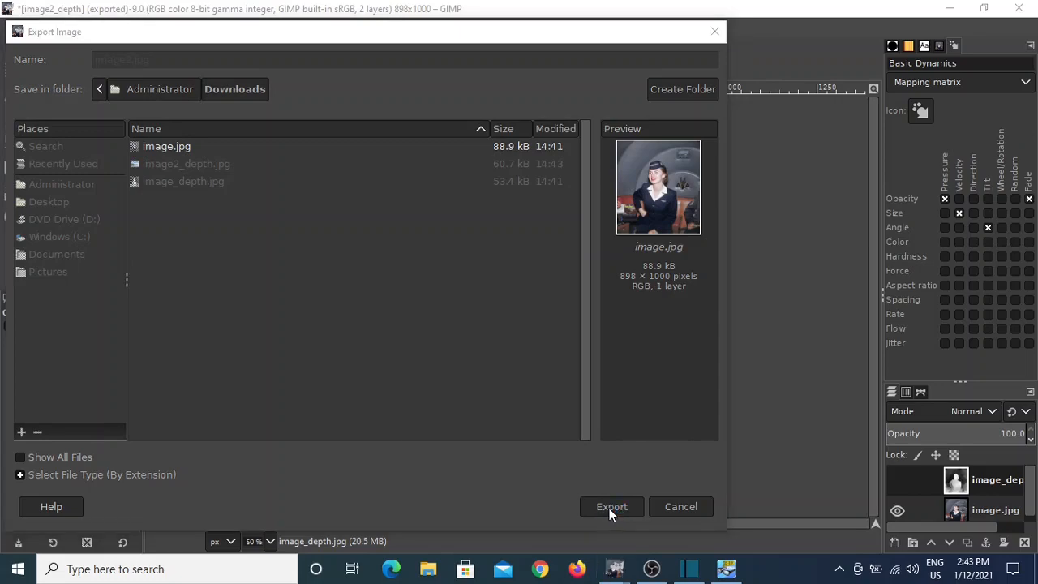
click(522, 464)
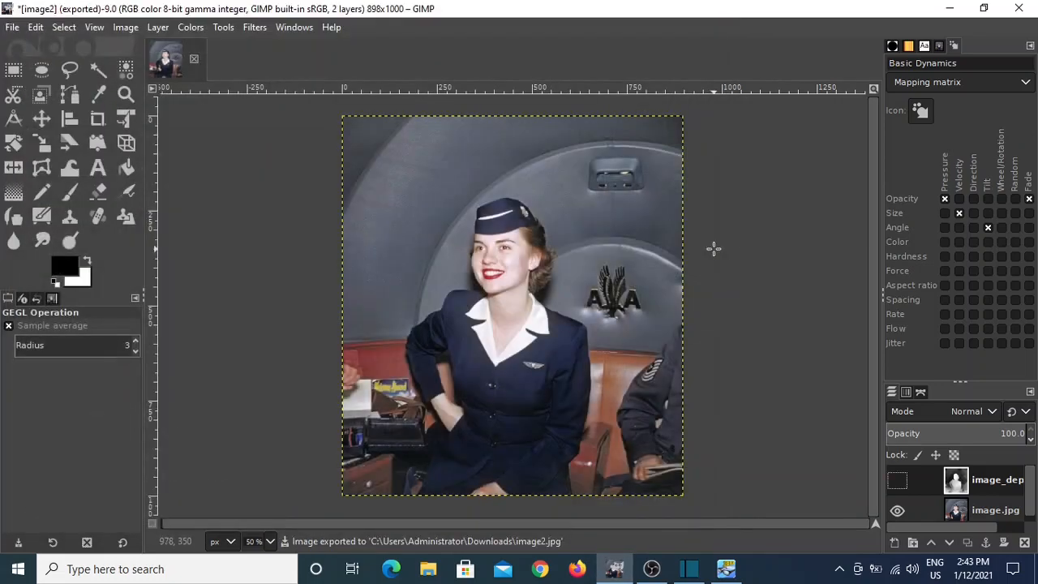
Switch to the Depth Player page in Chrome and load image from Downloads as the reference image.
key(alt+Tab)
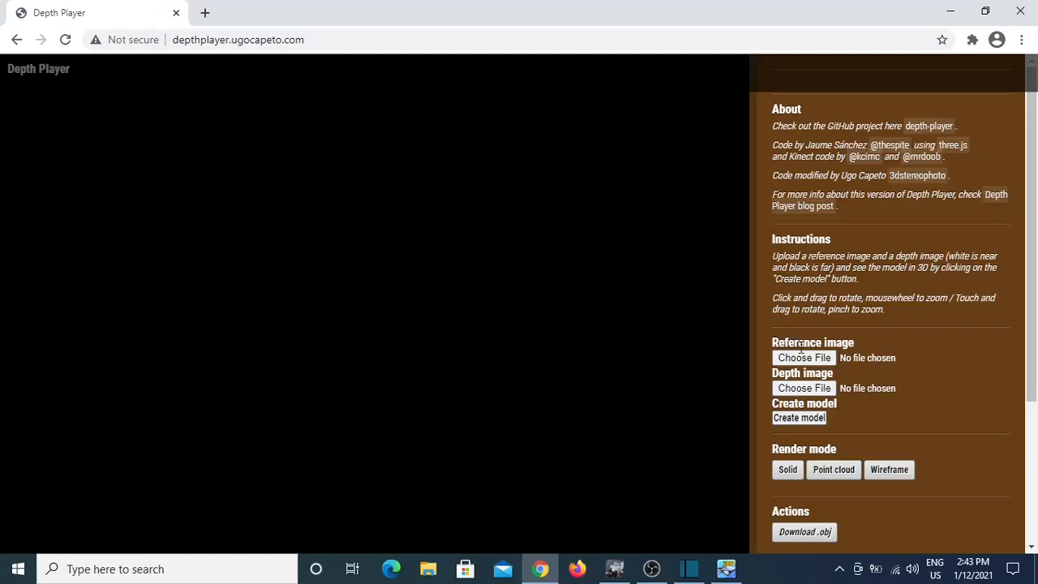
click(807, 360)
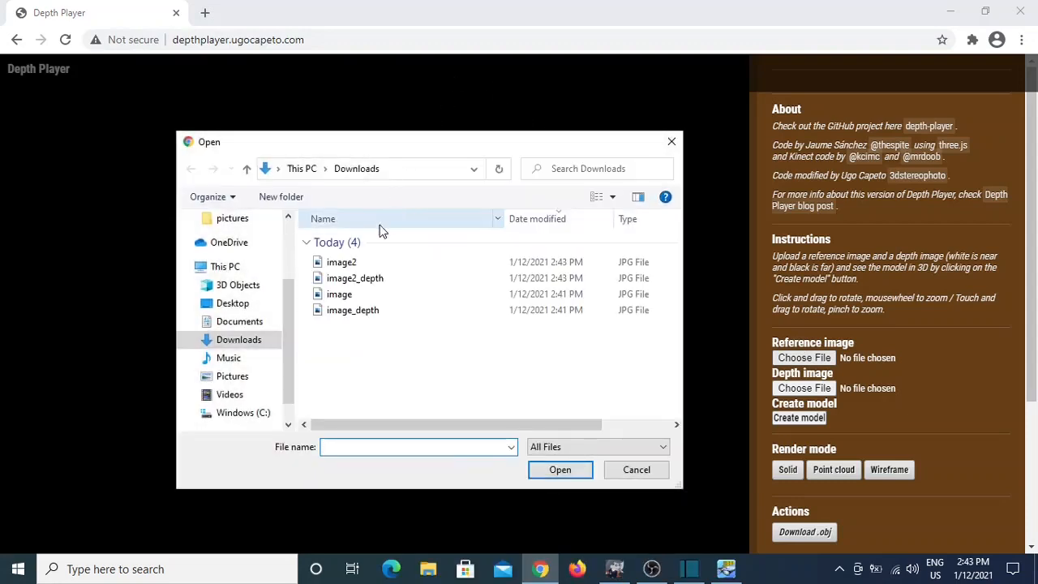
click(340, 295)
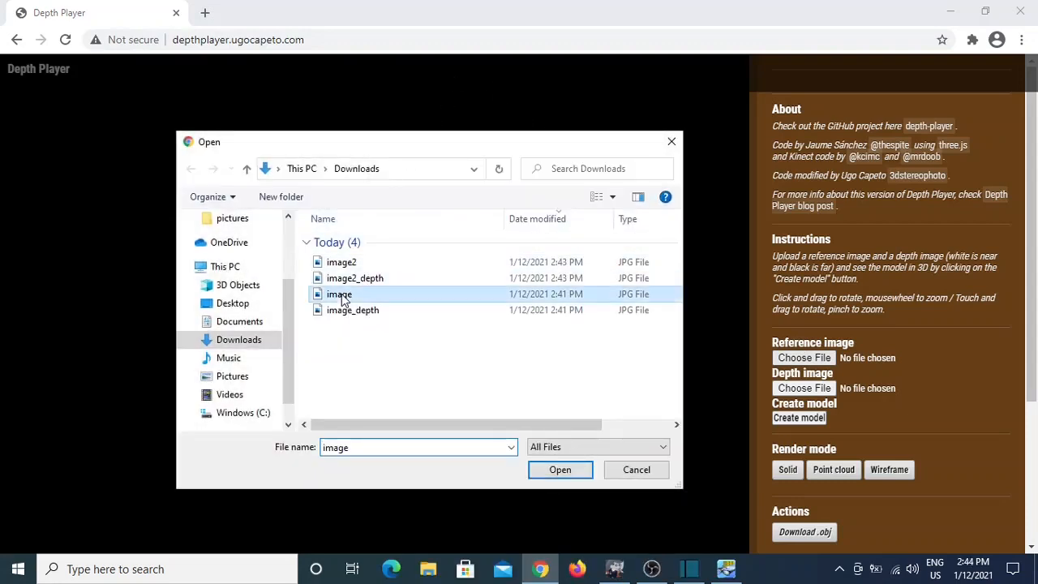
click(558, 473)
Load image_depth from Downloads as the depth image and create the 3D model to inspect its depth.
click(820, 389)
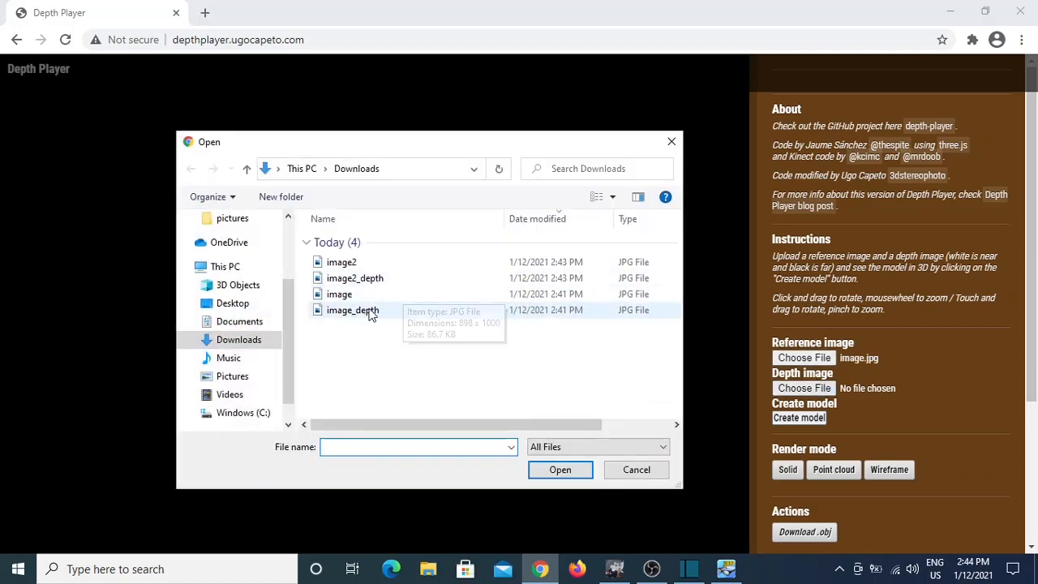
click(365, 309)
click(556, 473)
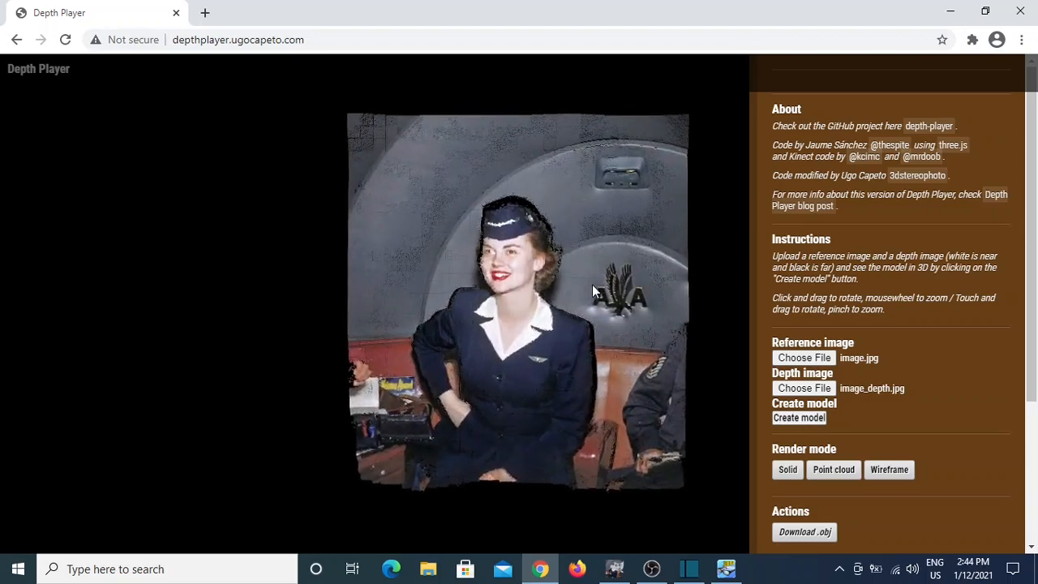
mouse_move(518, 295)
mouse_down()
mouse_move(361, 284)
mouse_move(284, 302)
mouse_move(382, 278)
mouse_move(572, 259)
mouse_move(578, 289)
mouse_move(637, 254)
mouse_move(732, 251)
mouse_move(746, 250)
mouse_move(760, 291)
mouse_move(670, 302)
mouse_move(433, 245)
mouse_move(359, 239)
mouse_move(546, 292)
mouse_move(525, 283)
mouse_move(507, 312)
mouse_move(587, 281)
mouse_move(450, 245)
mouse_move(405, 256)
mouse_move(564, 257)
mouse_move(532, 335)
mouse_move(518, 312)
mouse_move(540, 286)
mouse_move(511, 297)
mouse_move(547, 297)
mouse_move(486, 305)
mouse_move(526, 305)
mouse_move(486, 307)
mouse_move(525, 299)
mouse_up()
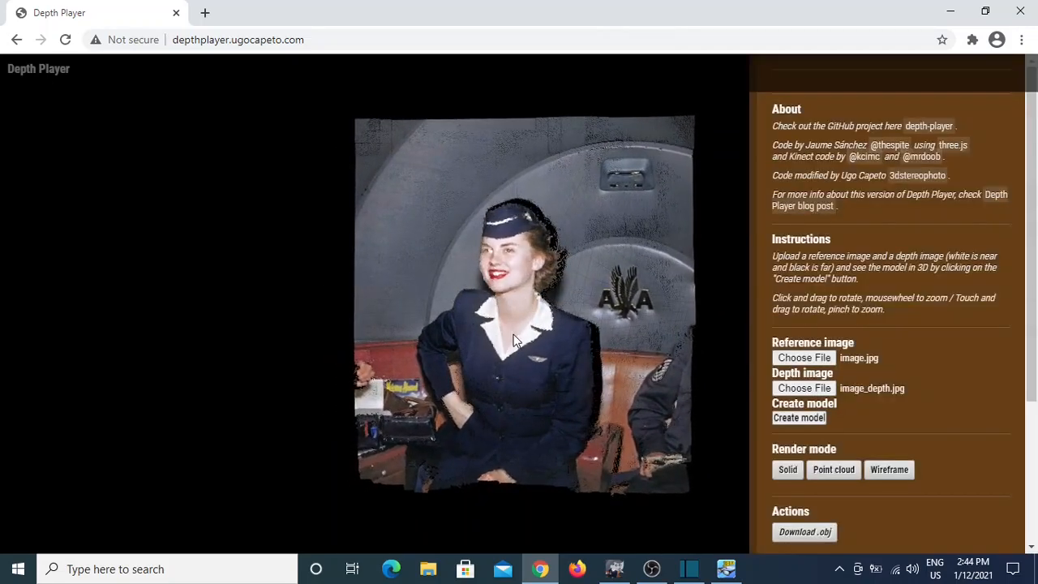
drag(513, 340, 491, 327)
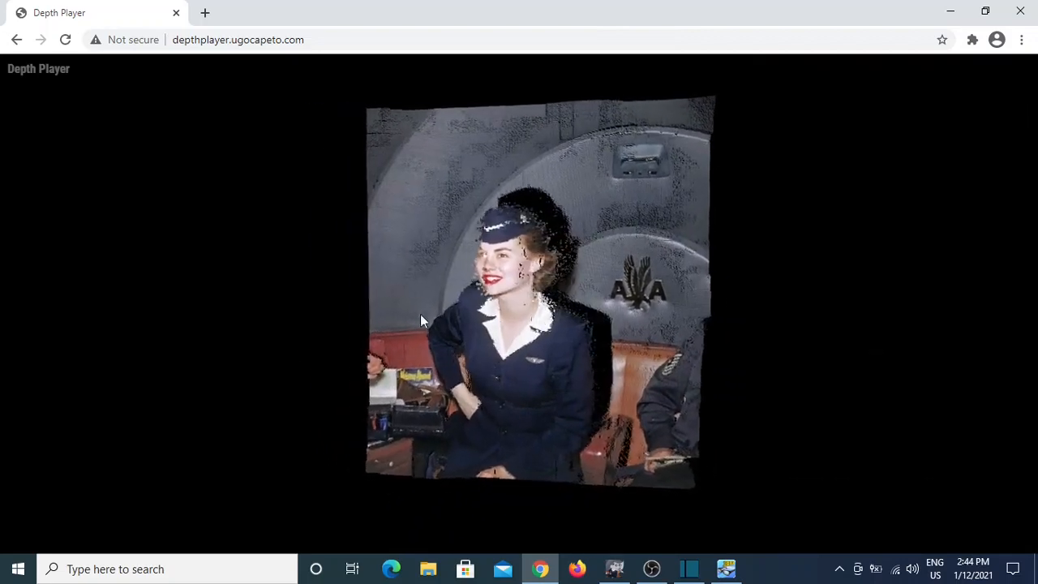
drag(420, 319, 633, 292)
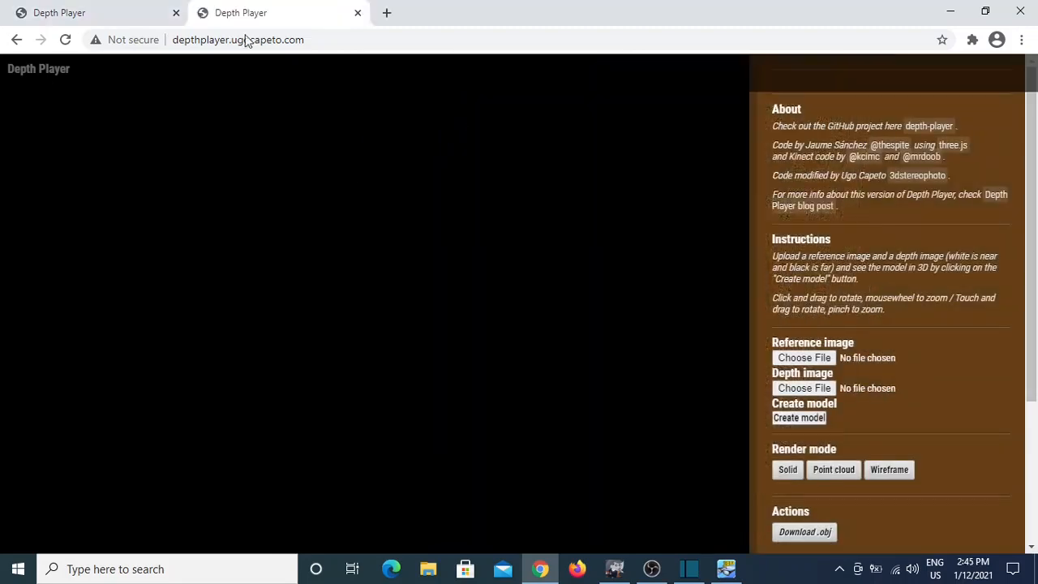
Load image2 as the reference image and image2_depth as the depth image from Downloads, and create the 3D model.
click(819, 360)
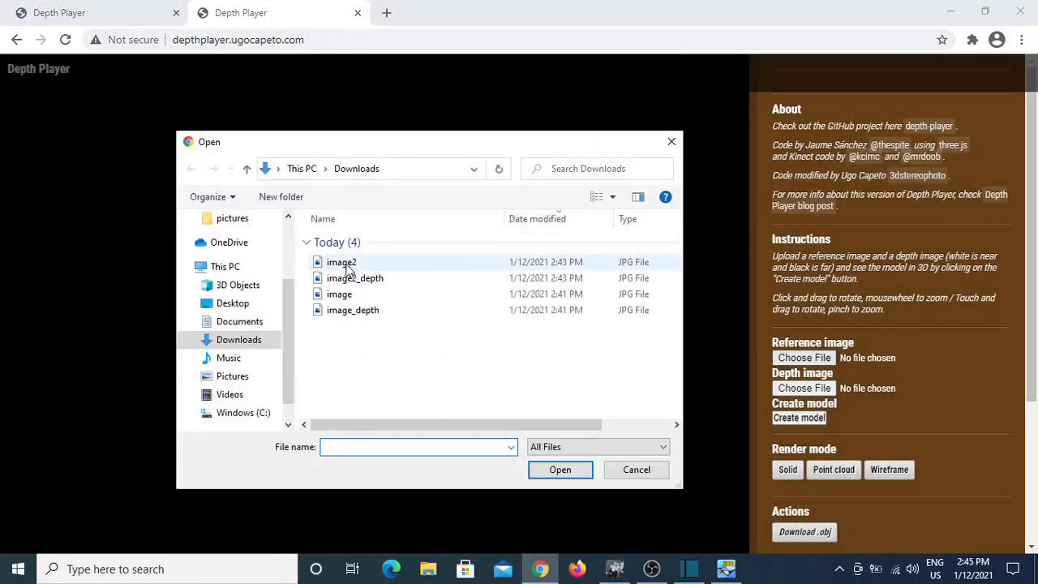
click(347, 263)
click(558, 470)
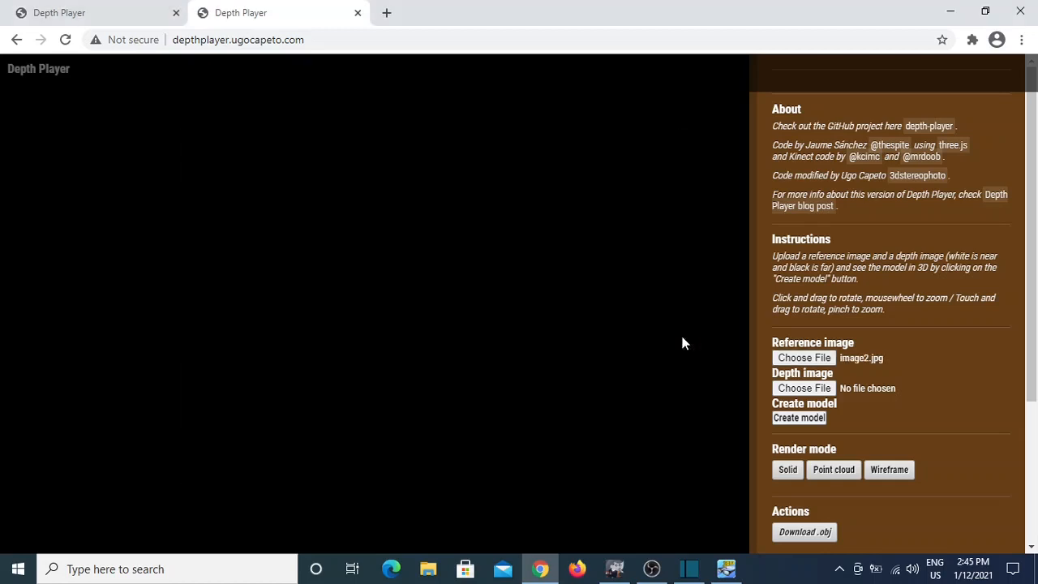
click(825, 389)
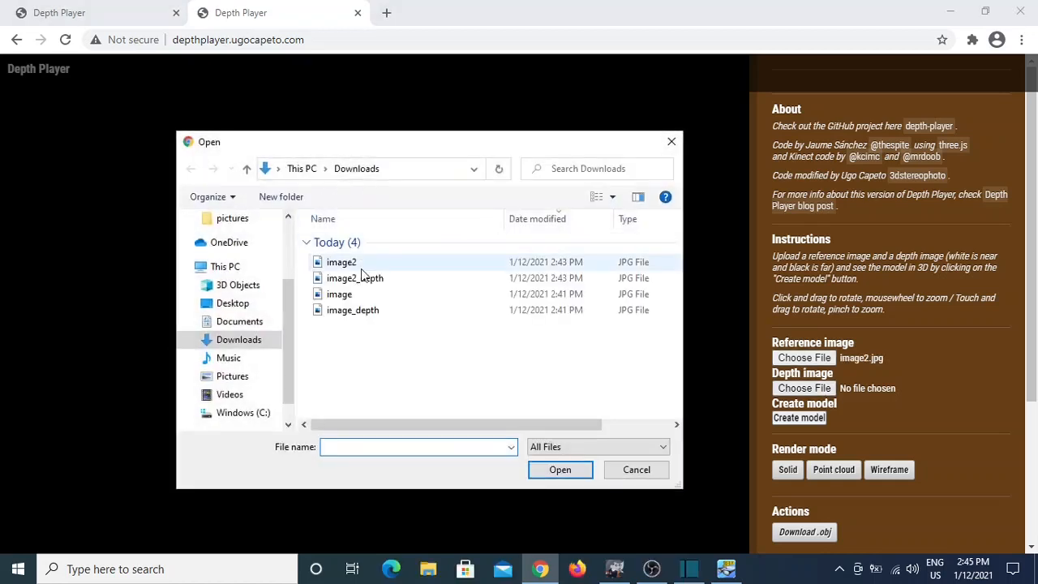
click(381, 278)
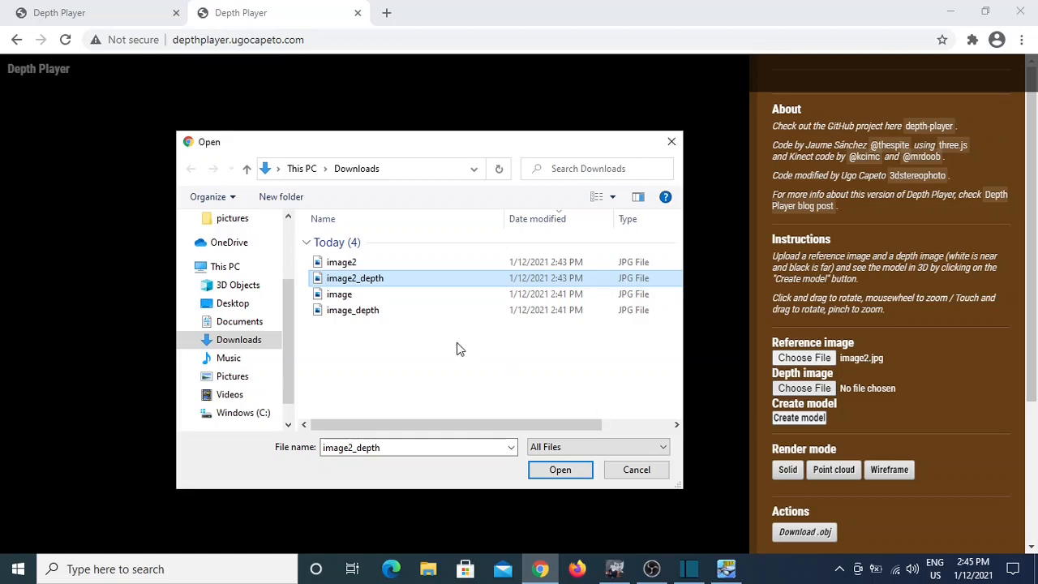
click(558, 470)
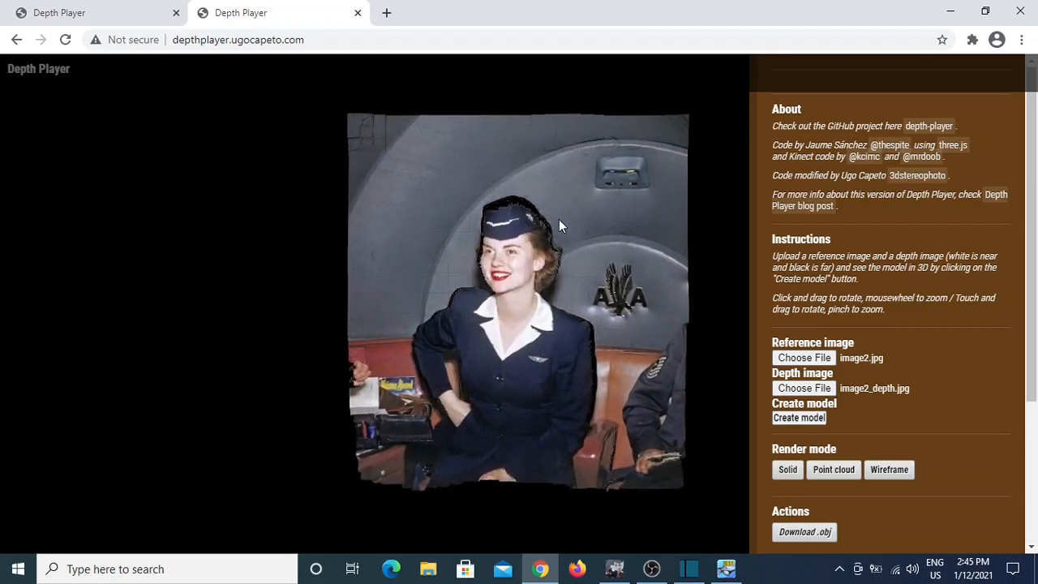
mouse_move(518, 283)
mouse_down()
mouse_move(351, 264)
mouse_move(211, 274)
mouse_move(697, 219)
mouse_move(771, 229)
mouse_move(752, 265)
mouse_move(720, 278)
mouse_move(506, 238)
mouse_move(445, 269)
mouse_move(521, 278)
mouse_move(518, 296)
mouse_move(482, 304)
mouse_move(565, 281)
mouse_move(489, 296)
mouse_move(535, 288)
mouse_move(496, 295)
mouse_move(524, 282)
mouse_move(489, 231)
mouse_move(493, 293)
mouse_move(529, 259)
mouse_move(523, 311)
mouse_move(500, 314)
mouse_move(494, 291)
mouse_move(528, 292)
mouse_move(499, 315)
mouse_move(509, 276)
mouse_move(532, 270)
mouse_up()
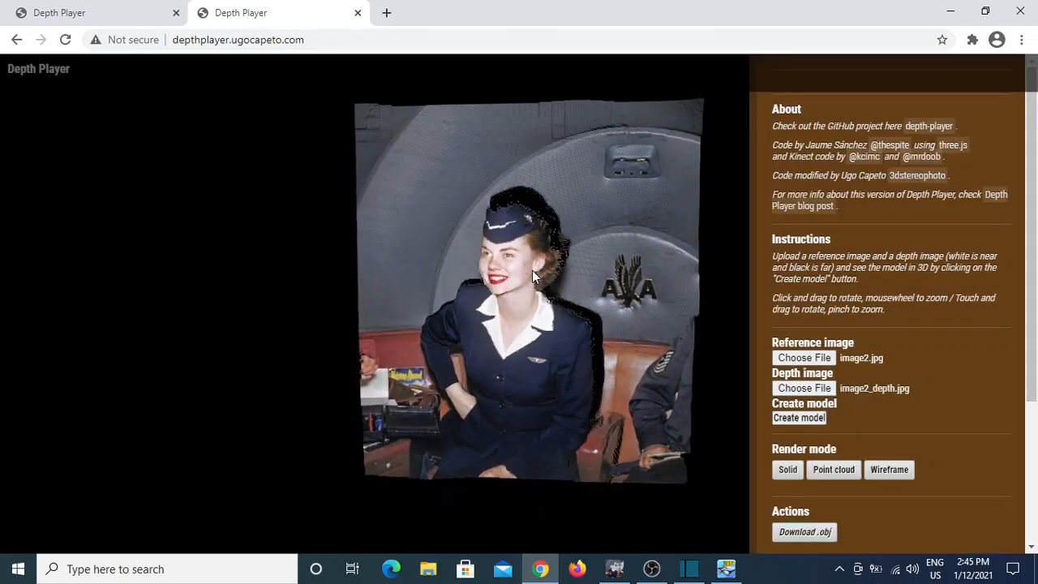
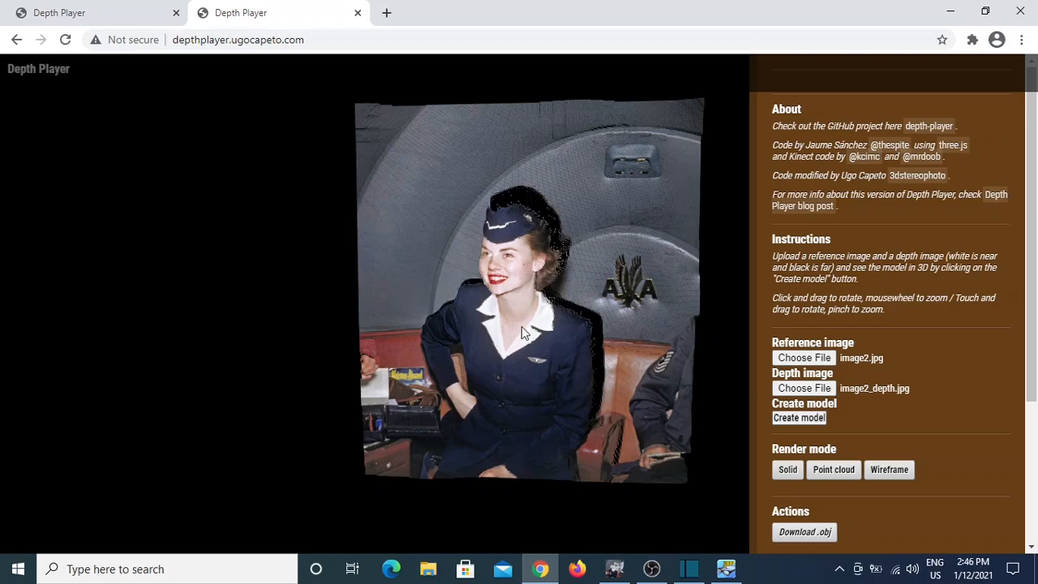
drag(521, 326, 500, 327)
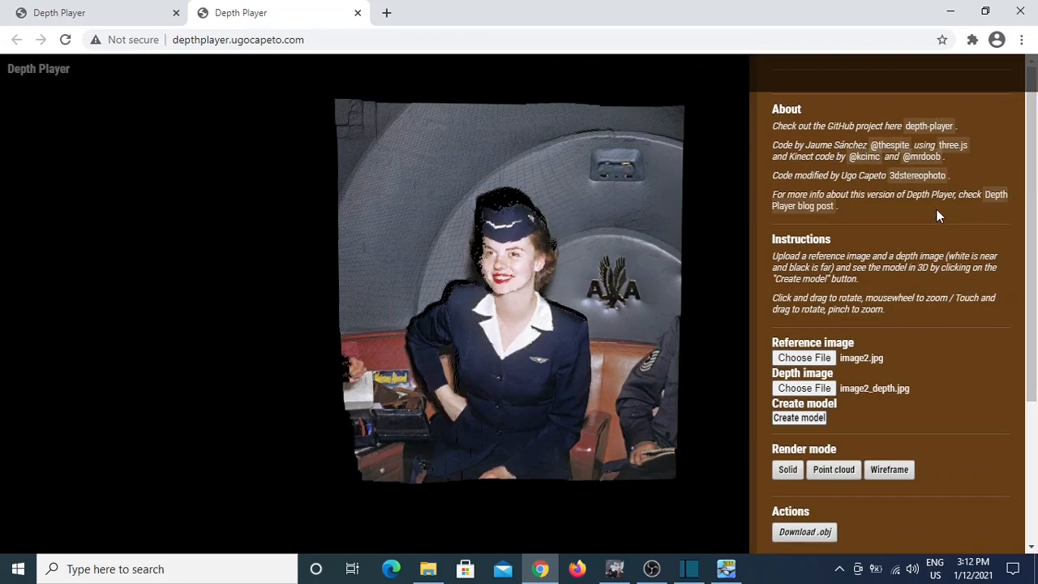
Switch to GIMP, show the depth map layer and apply Selective Gaussian Blur with blur radius 5.00 and max. delta 0.200.
click(951, 16)
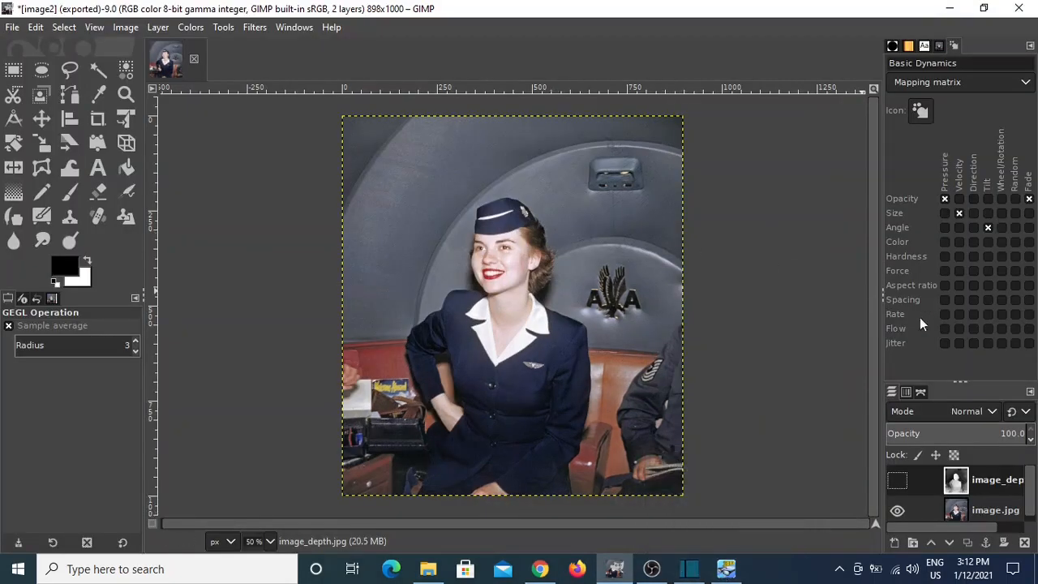
click(897, 480)
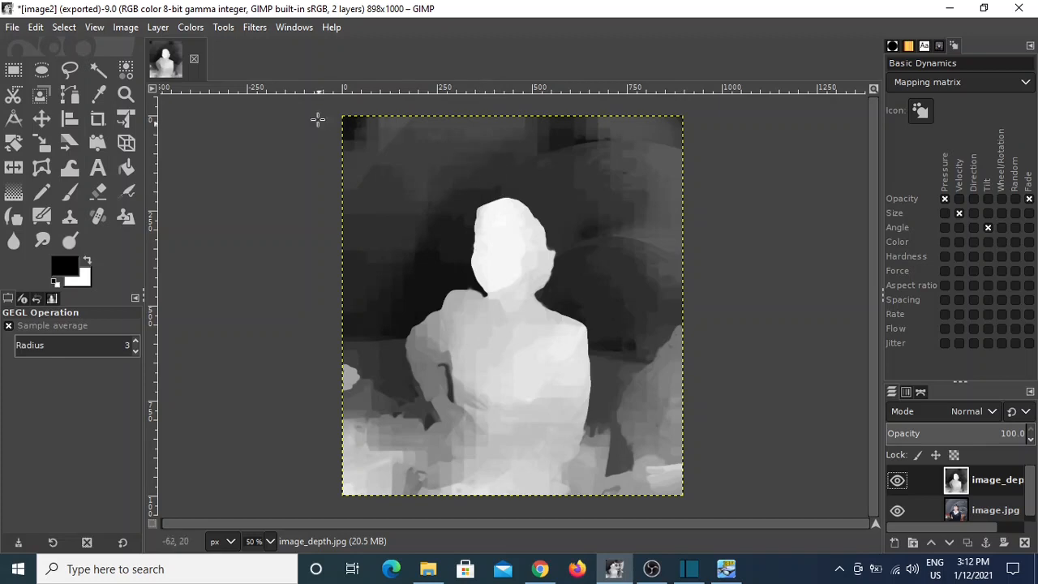
click(254, 30)
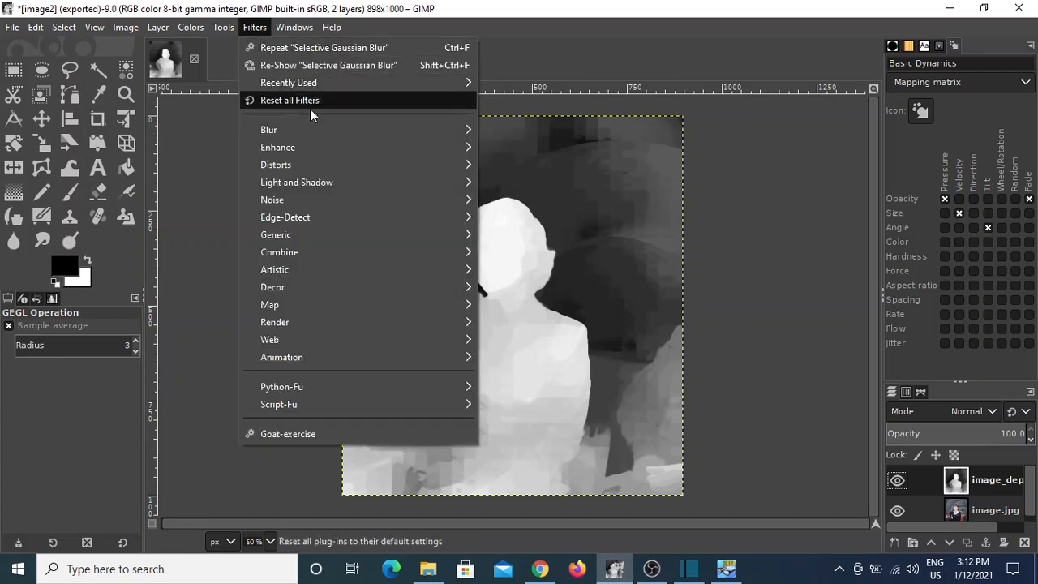
mouse_move(434, 125)
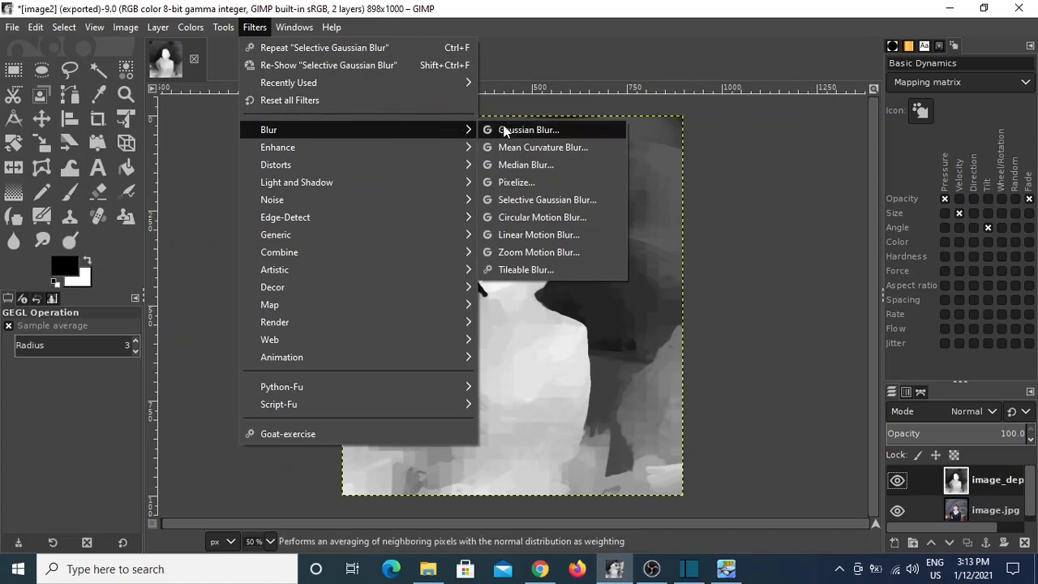
click(560, 203)
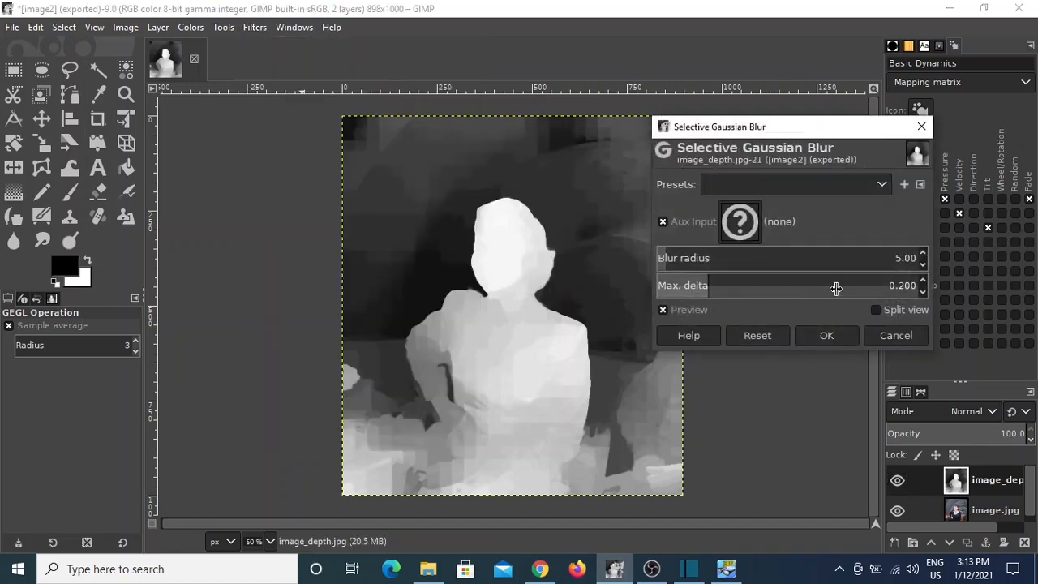
click(830, 339)
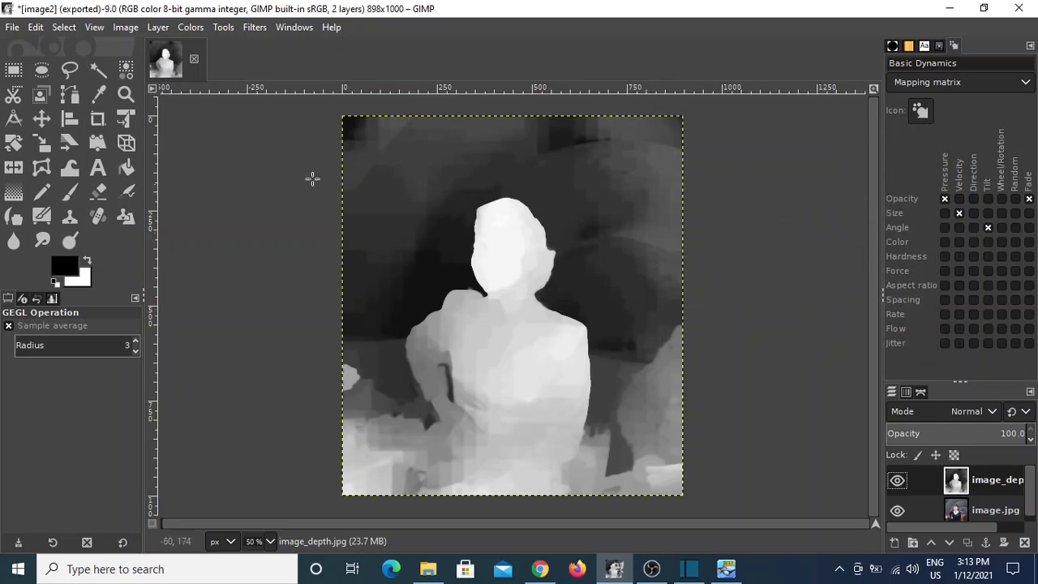
Export the blurred depth map to Downloads as image3_depth.jpg with JPEG quality 90.
click(13, 27)
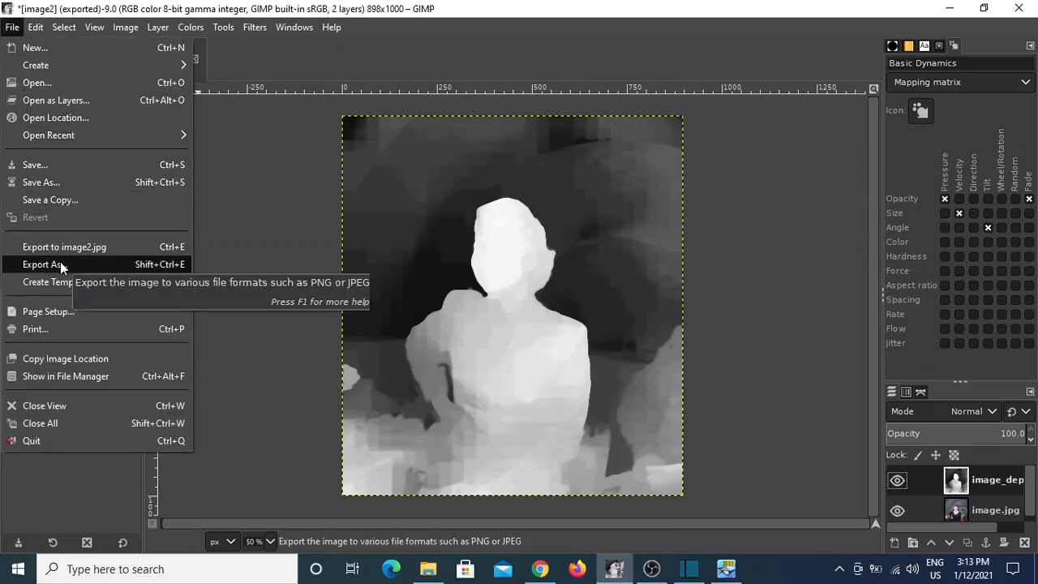
click(44, 264)
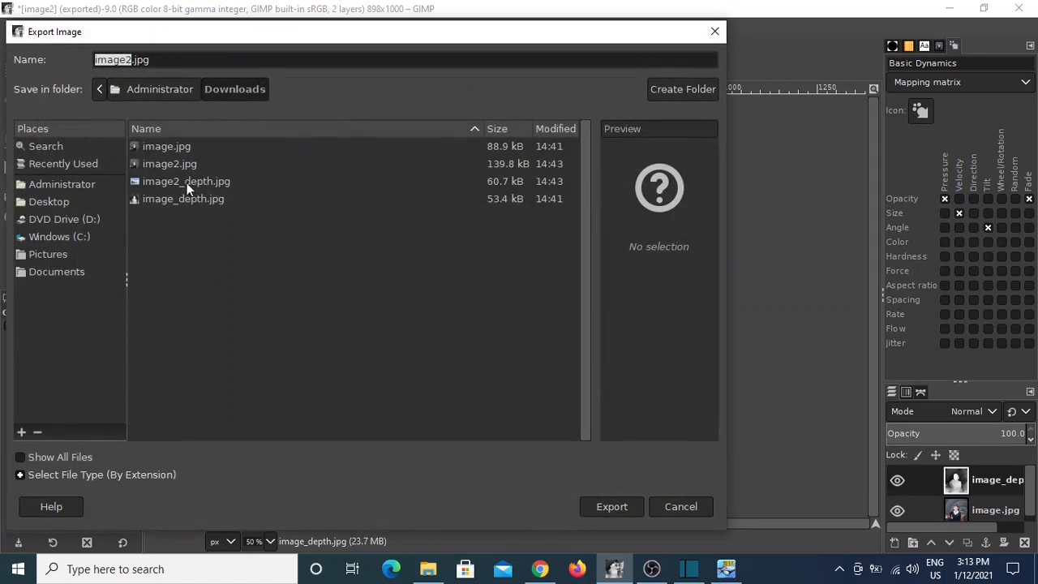
click(186, 185)
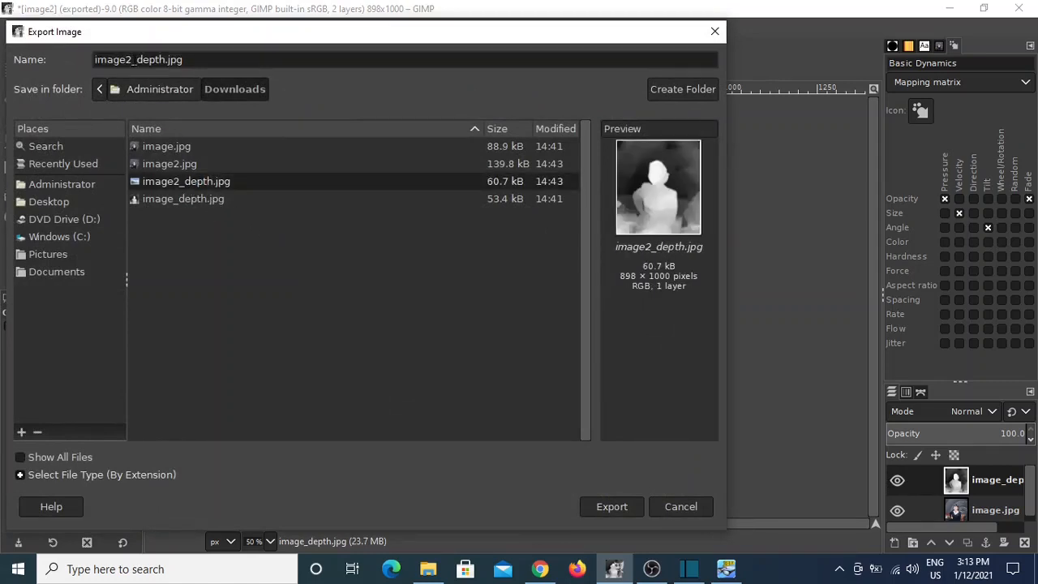
click(133, 60)
key(BackSpace)
text(3)
key(Return)
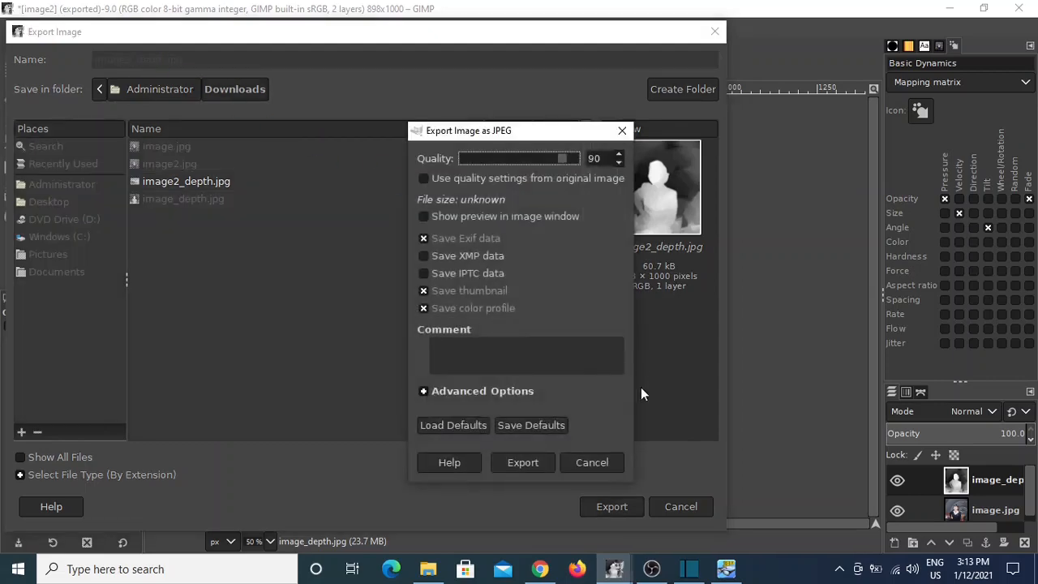
click(525, 462)
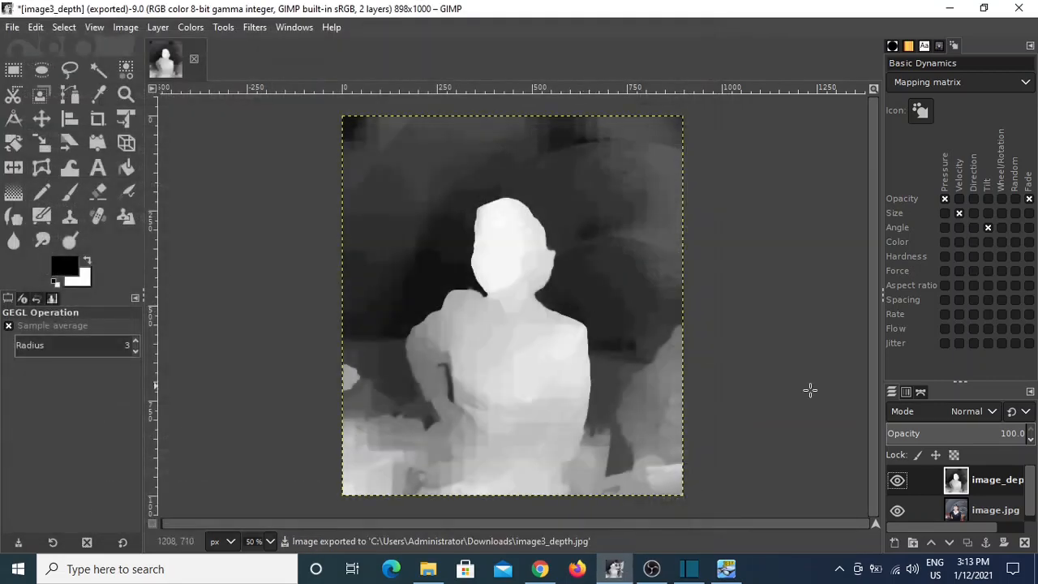
Hide the depth map layer and export the photo to Downloads as image3.jpg with JPEG quality 90.
click(897, 479)
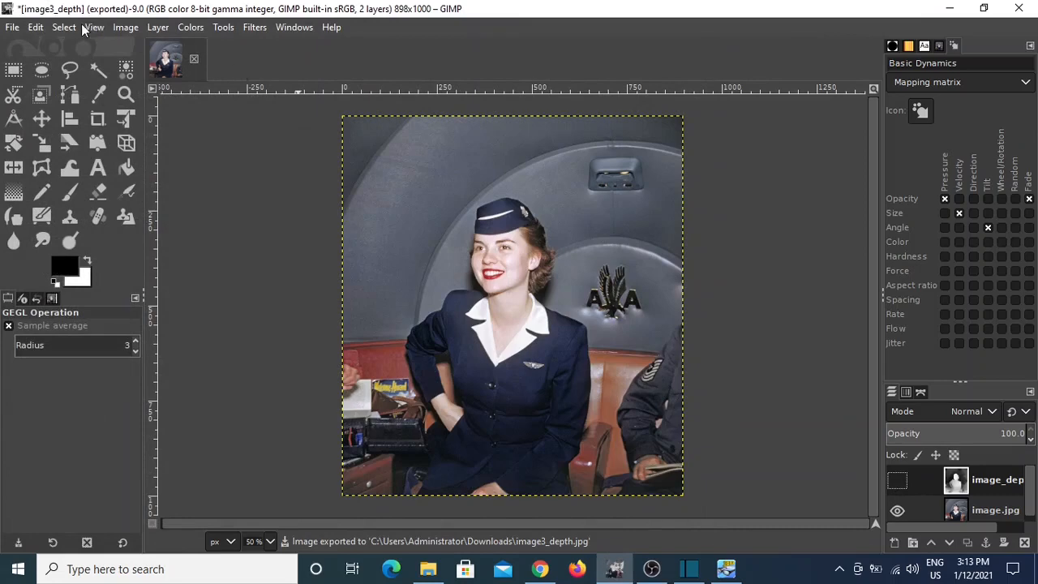
click(12, 29)
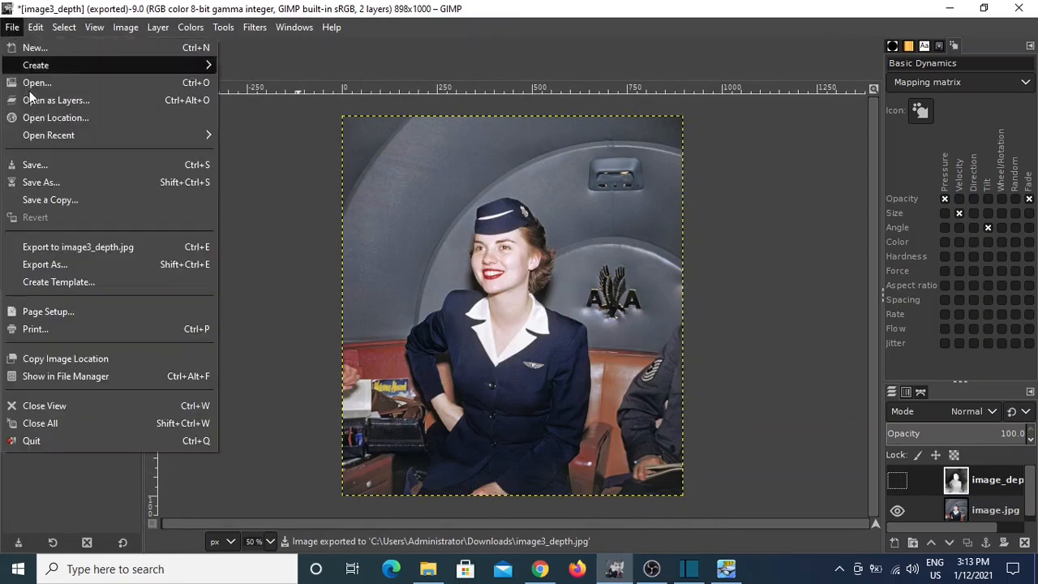
click(57, 264)
click(188, 165)
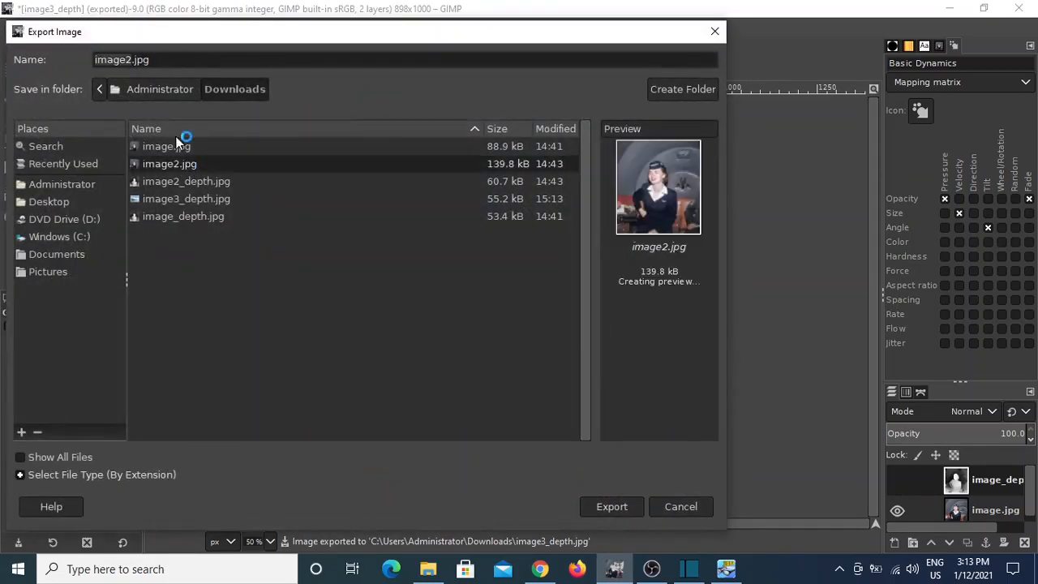
click(132, 60)
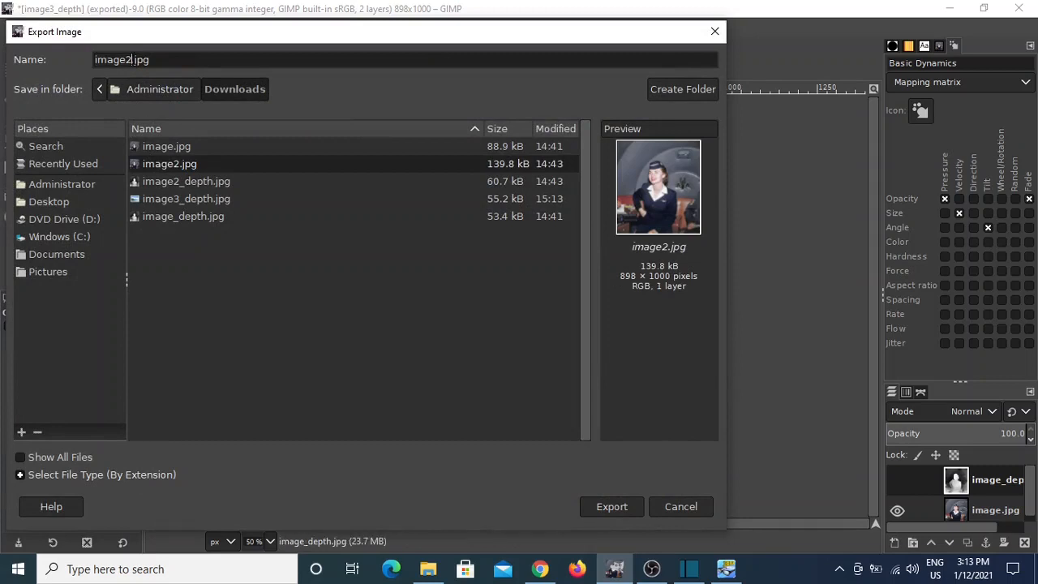
text(3)
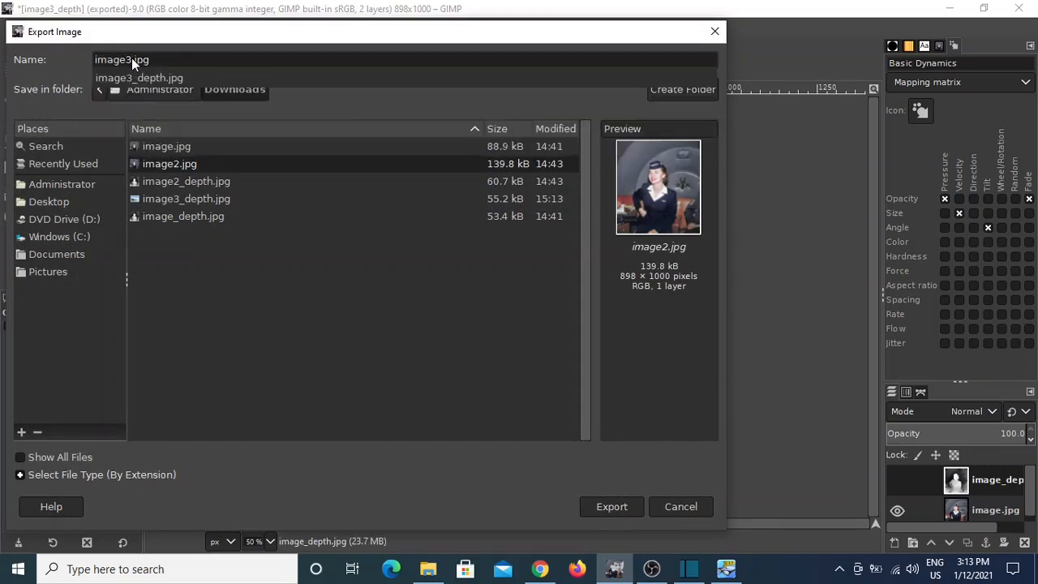
key(Return)
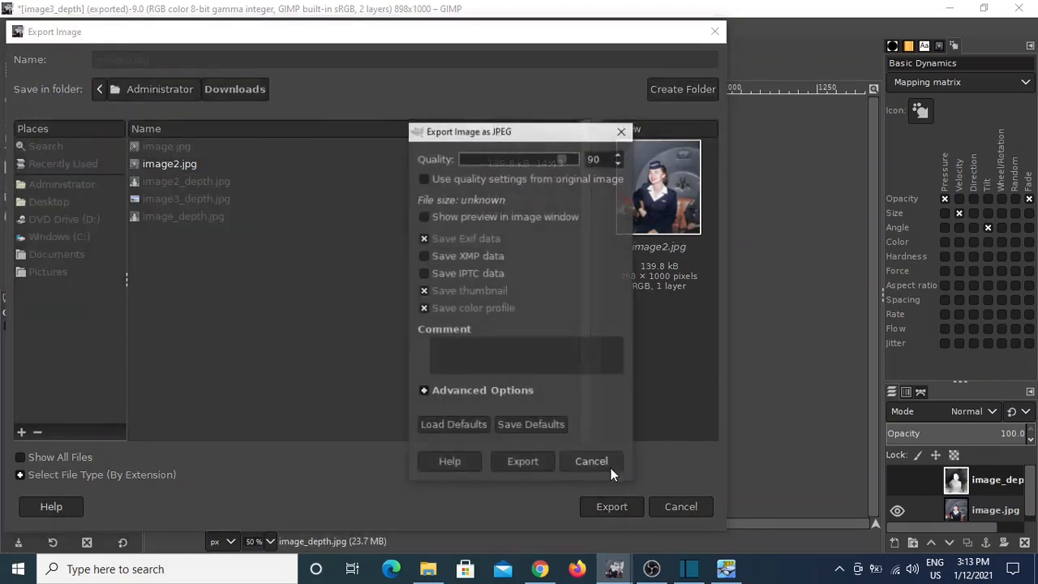
click(523, 461)
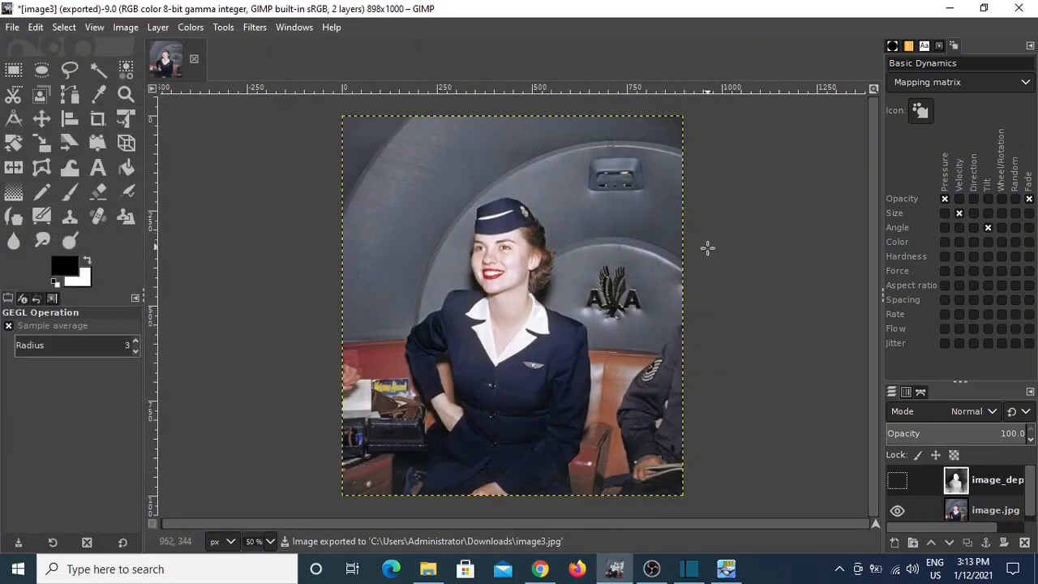
Switch to Chrome, open Depth Player in a new tab and load image3 from Downloads as the reference image.
click(949, 8)
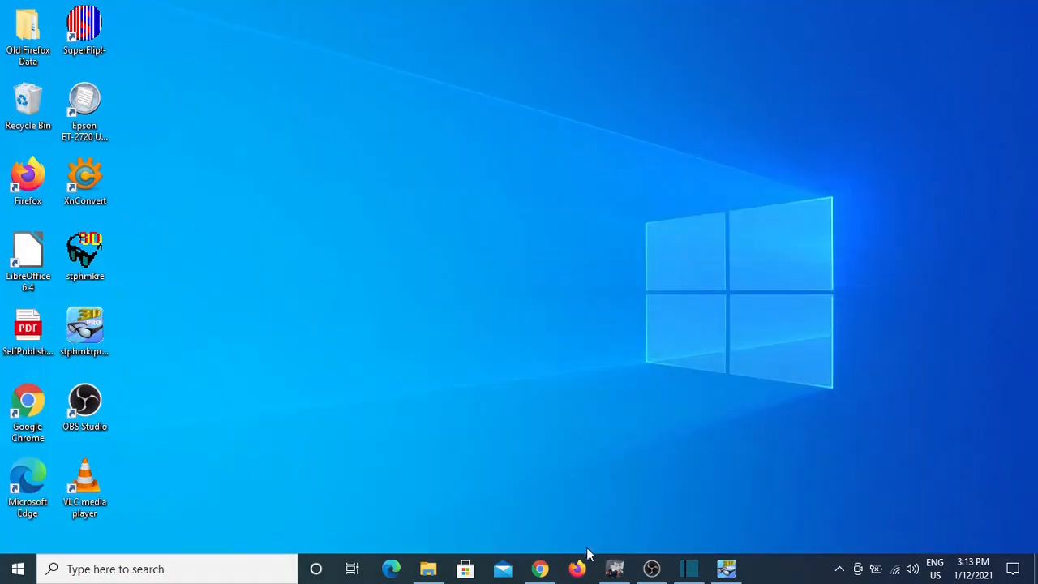
click(539, 568)
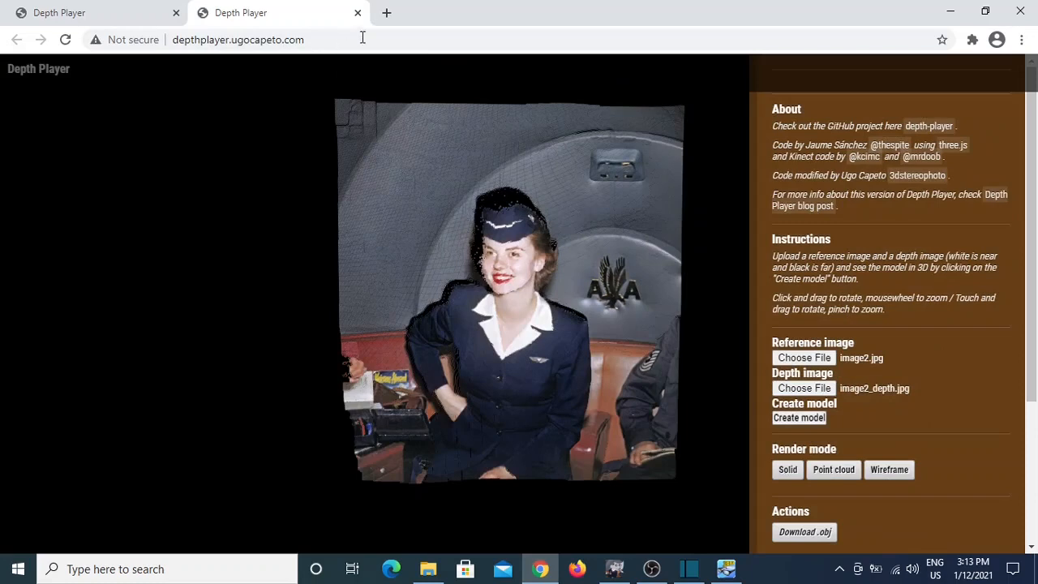
click(386, 12)
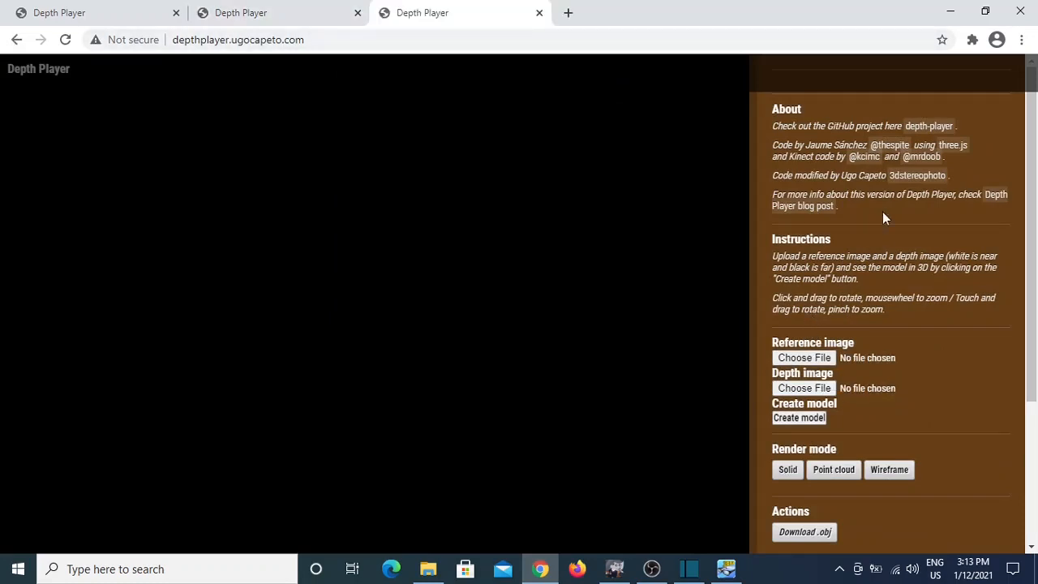
click(806, 358)
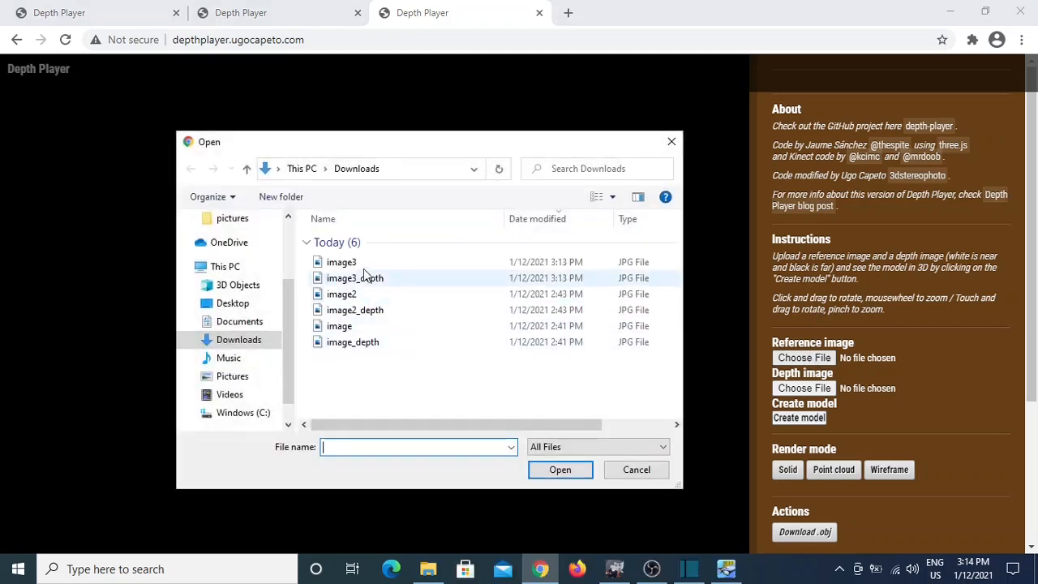
click(341, 262)
click(535, 468)
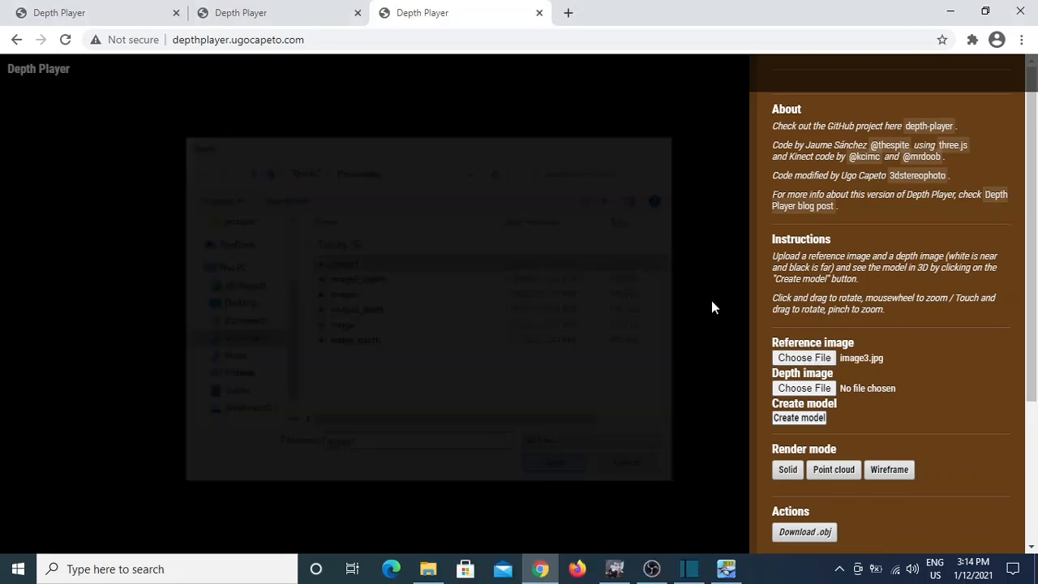
Load image3_depth from Downloads as the depth image and create the 3D model.
click(809, 389)
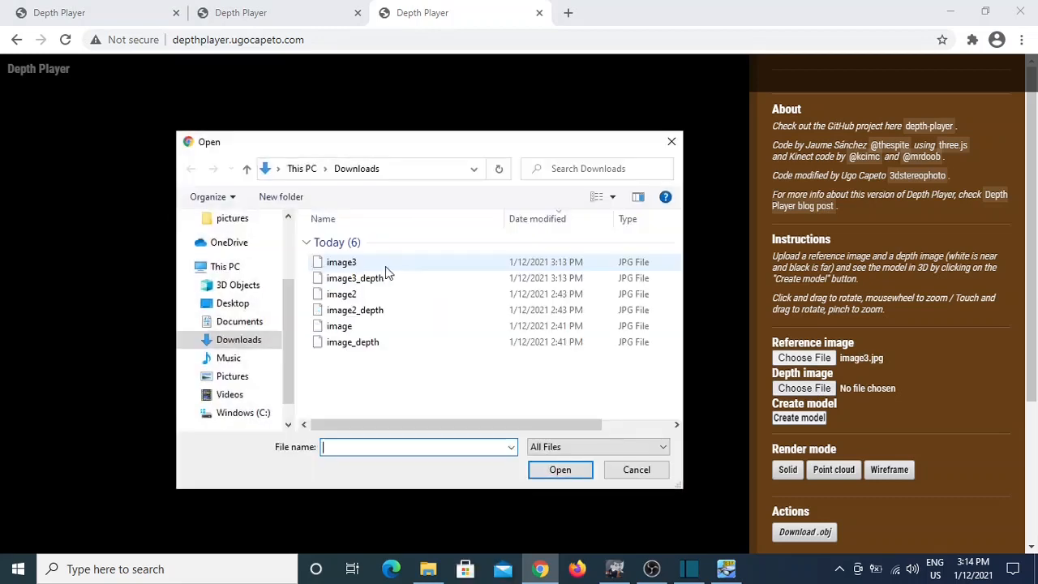
click(368, 280)
click(555, 471)
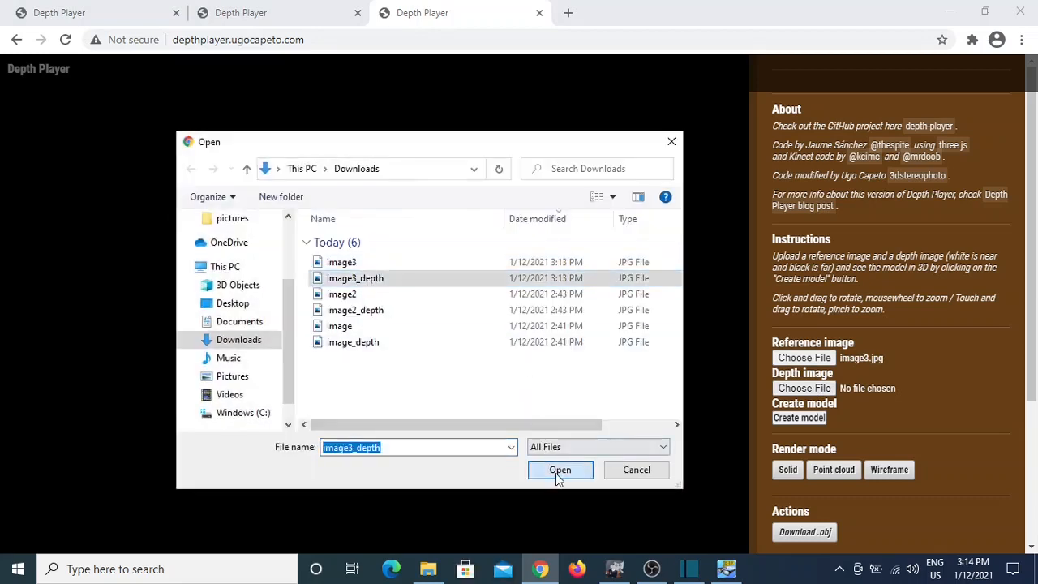
click(800, 419)
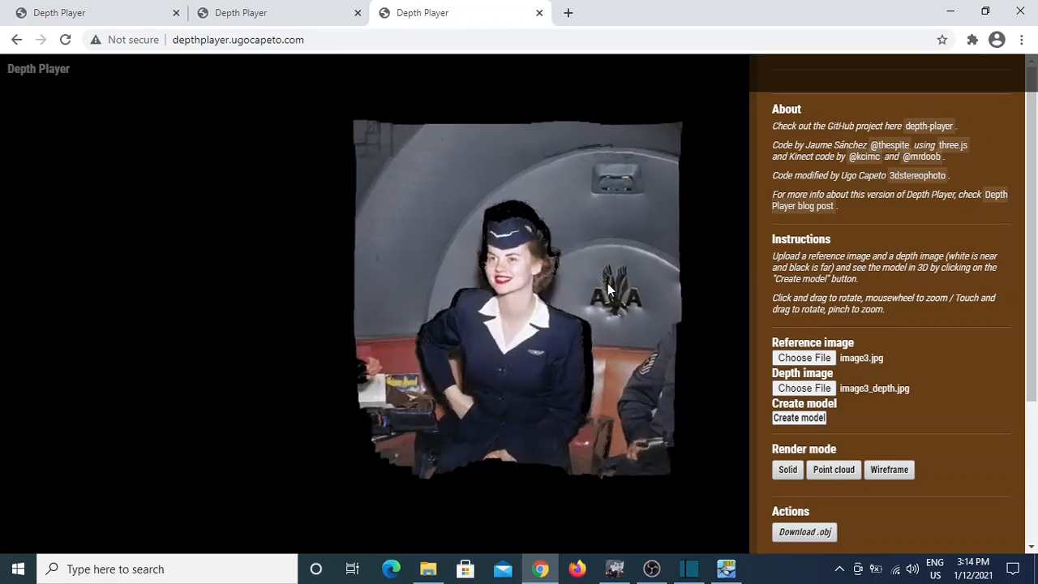
drag(499, 324, 522, 330)
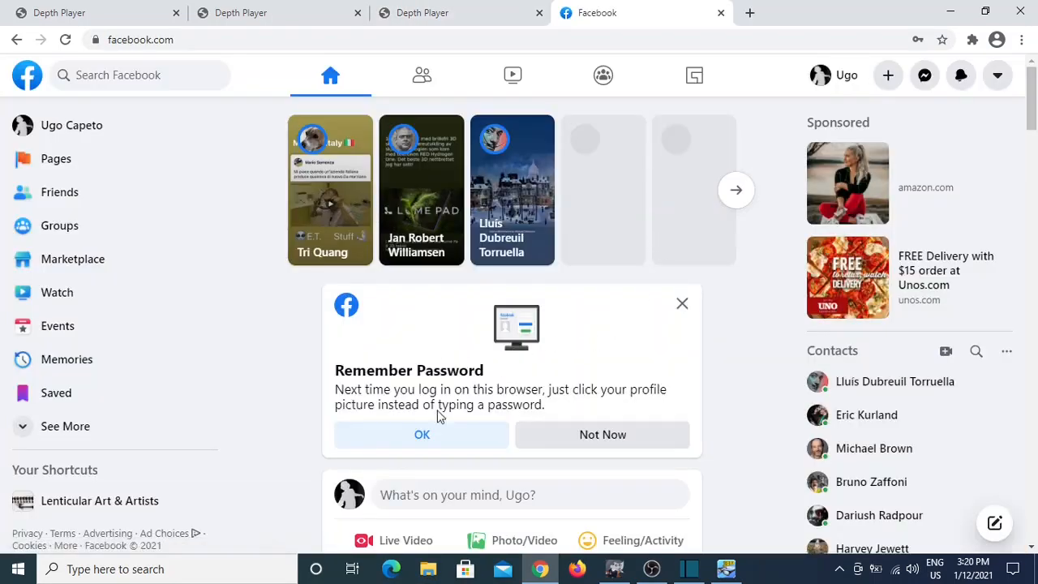
Start a Facebook photo post with image3 and image3_depth from Downloads to make a 3D photo.
click(514, 547)
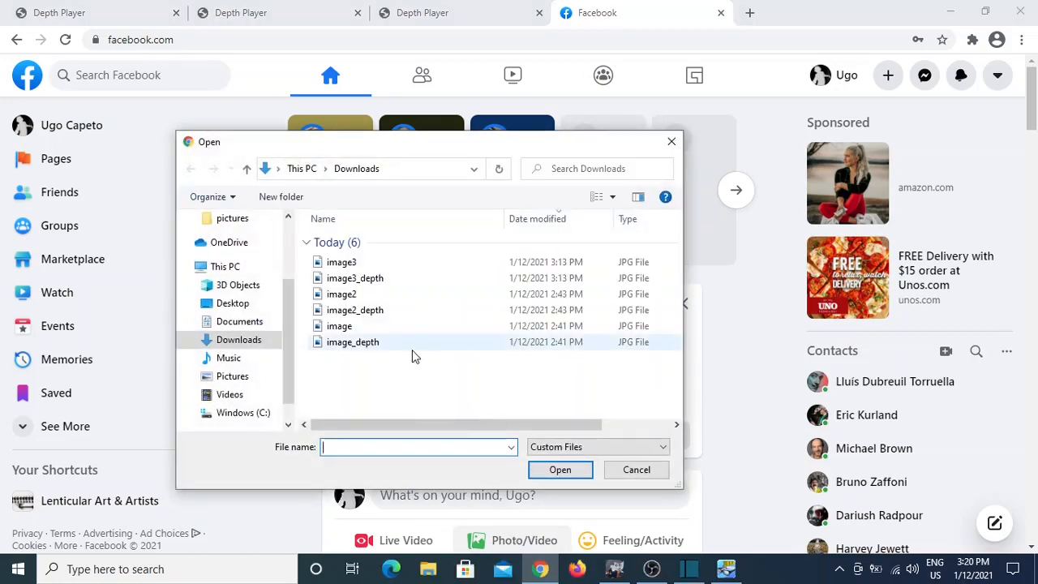
click(351, 268)
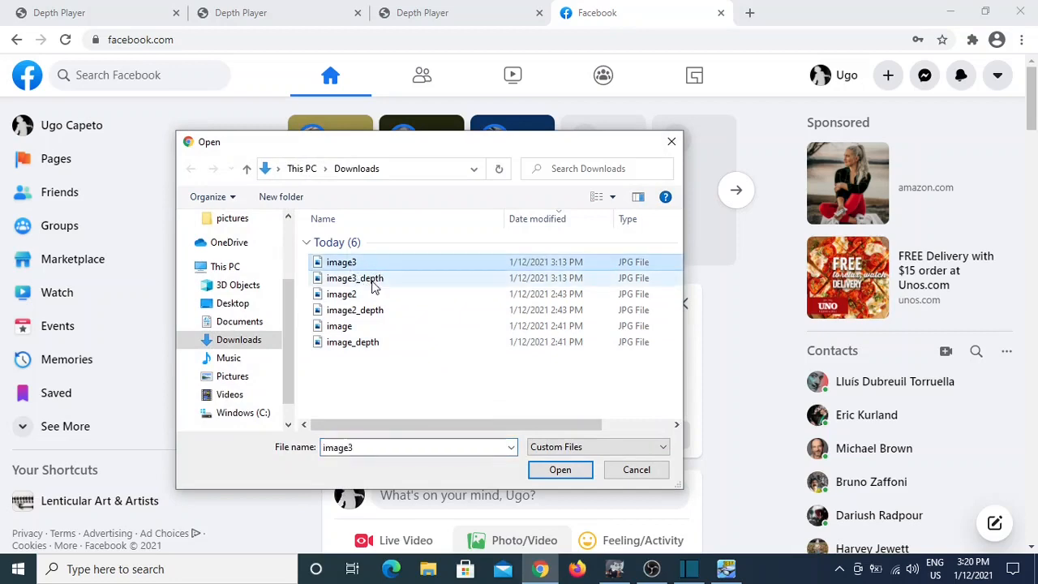
ctrl+click(373, 282)
click(558, 470)
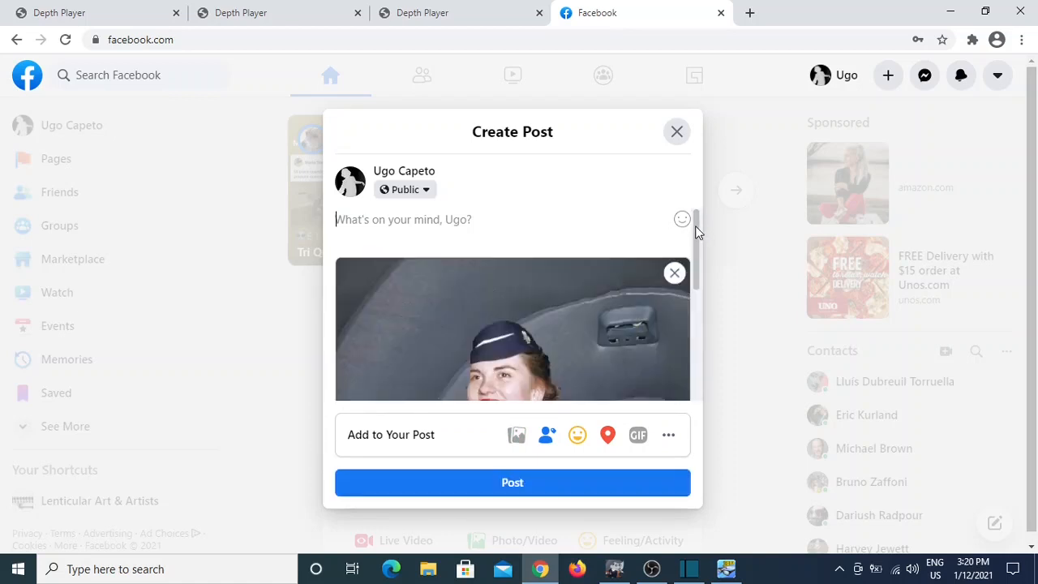
Examine the 3D effect over the whole height of the photo preview in the new post.
drag(695, 232, 690, 268)
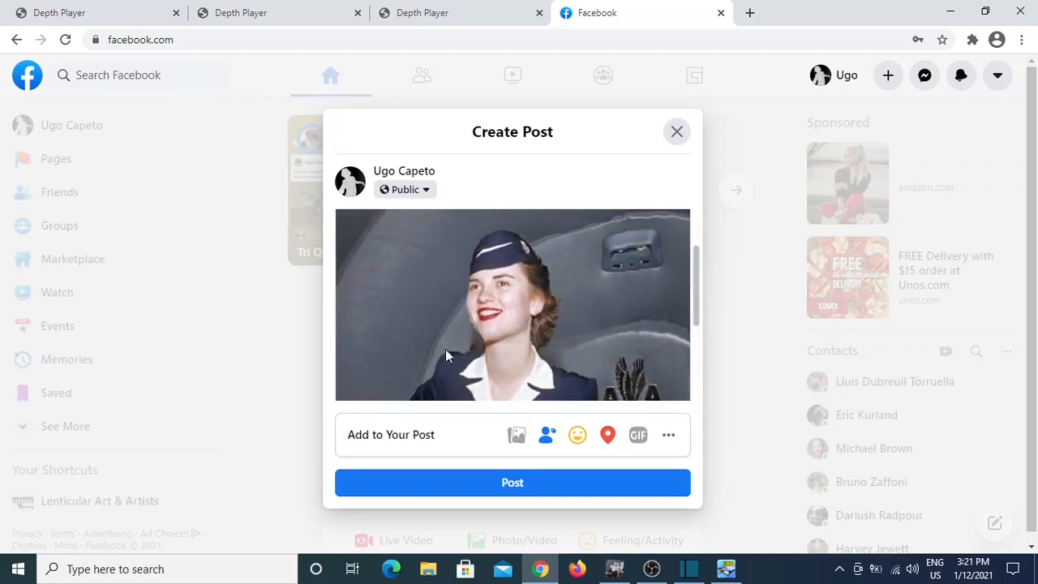
drag(697, 289, 701, 327)
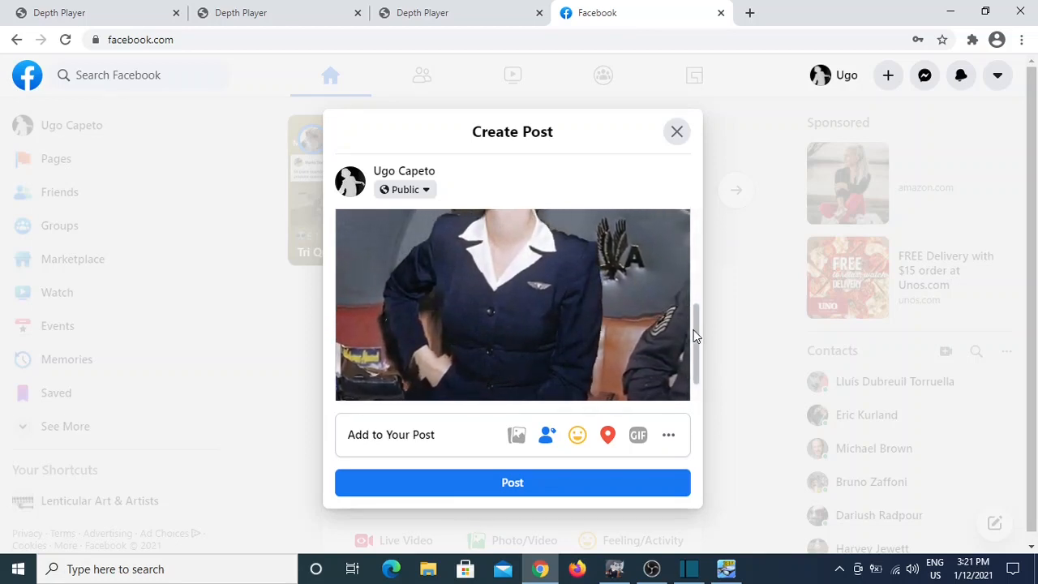
drag(694, 336, 698, 354)
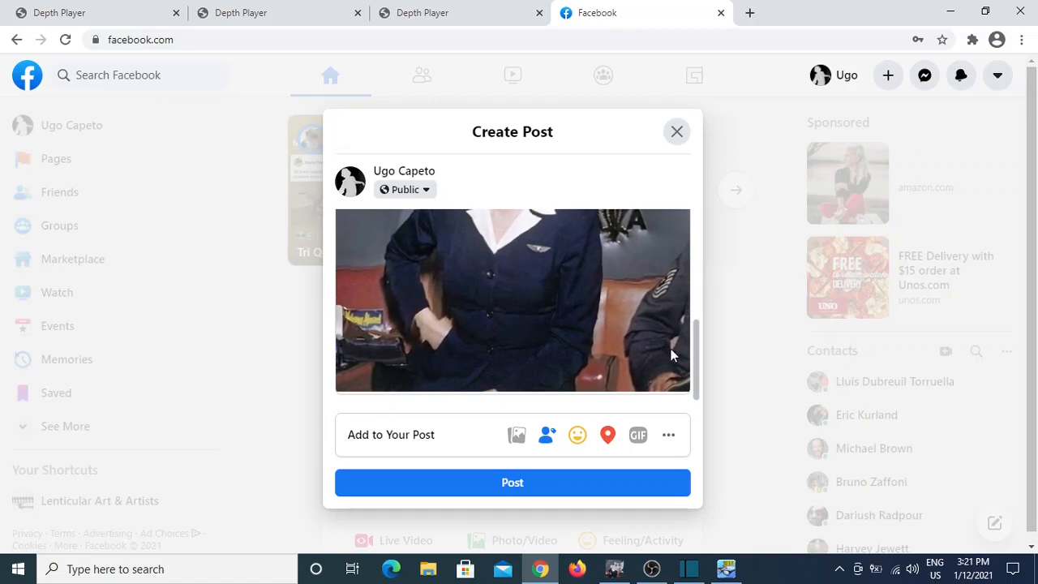
drag(699, 374, 705, 269)
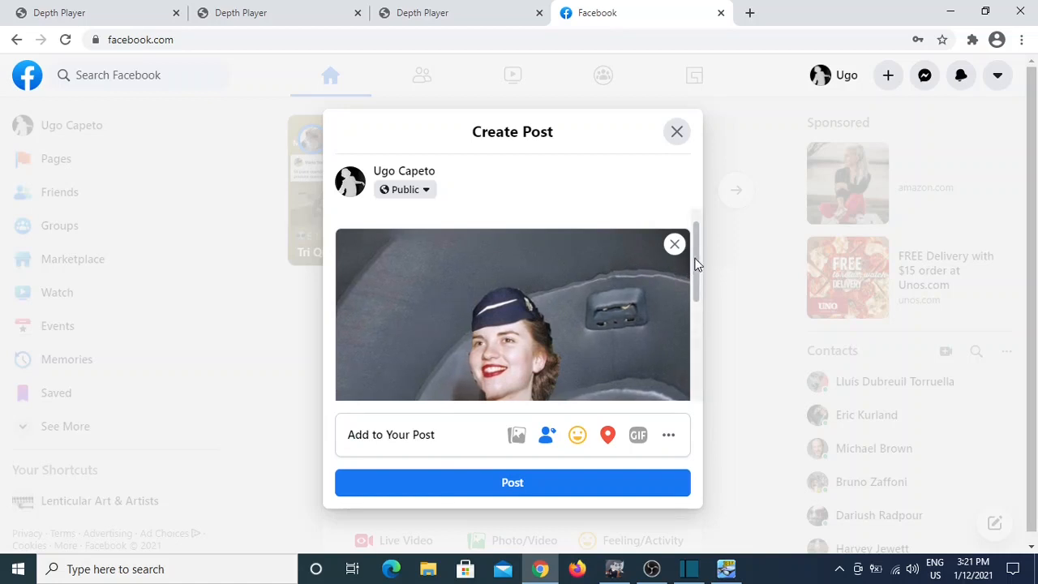
drag(695, 264, 691, 299)
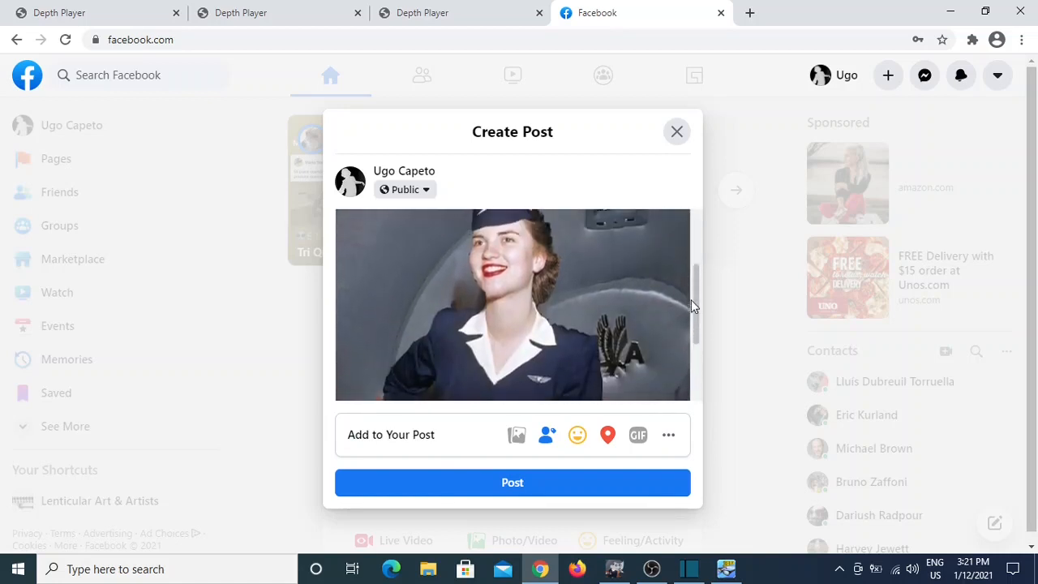